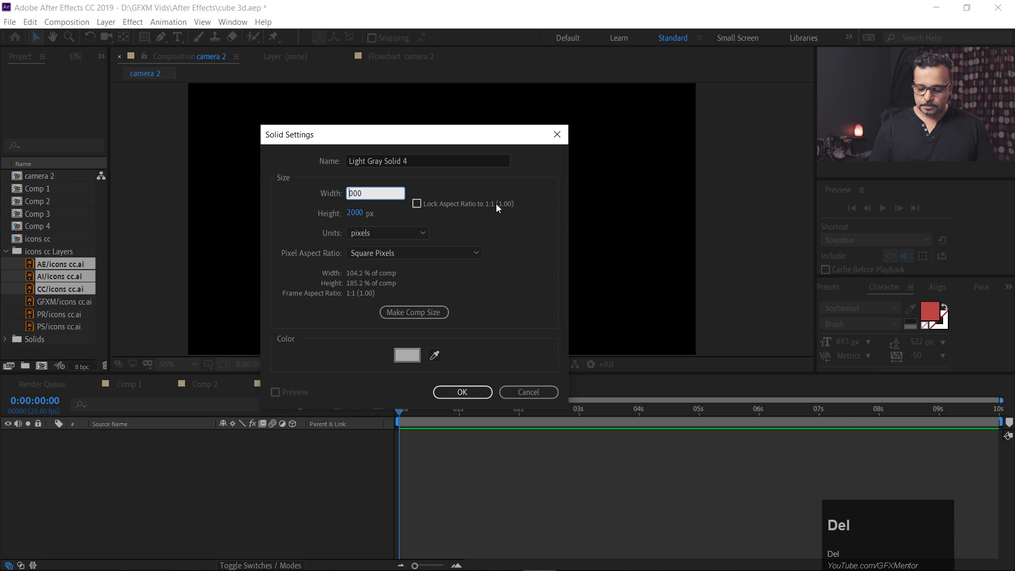
# Set the new light gray solid's width and height to 4000 px each and create it
pyautogui.write('4')
pyautogui.press('Down')
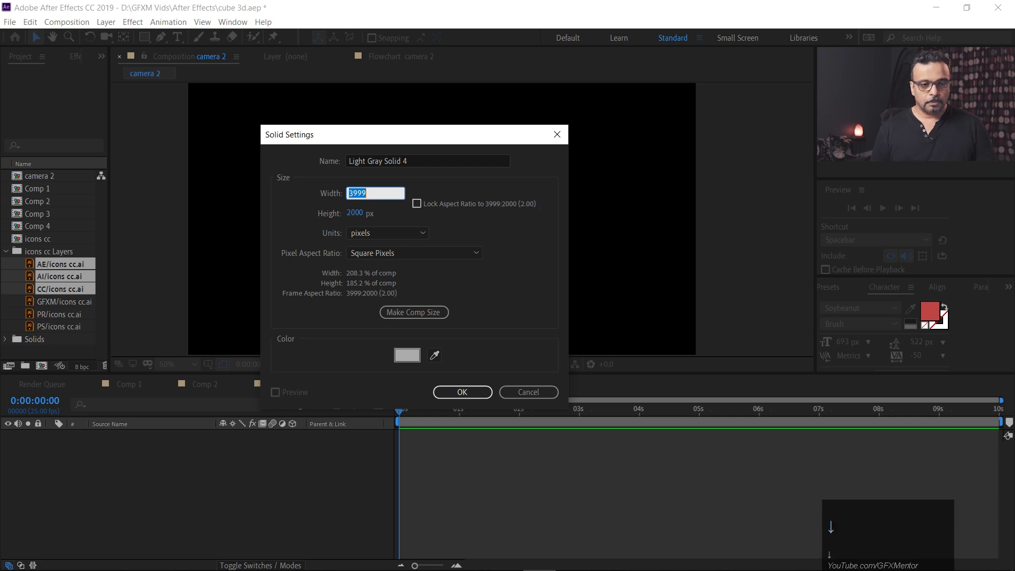
pyautogui.press('Up')
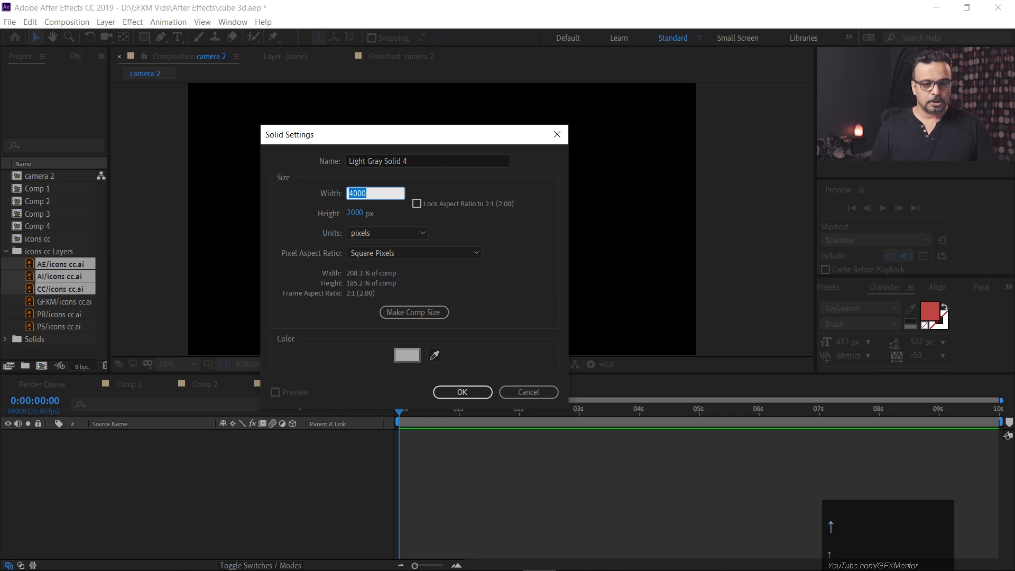
pyautogui.click(353, 213)
pyautogui.moveTo(353, 215); pyautogui.dragTo(348, 215)
pyautogui.write('4')
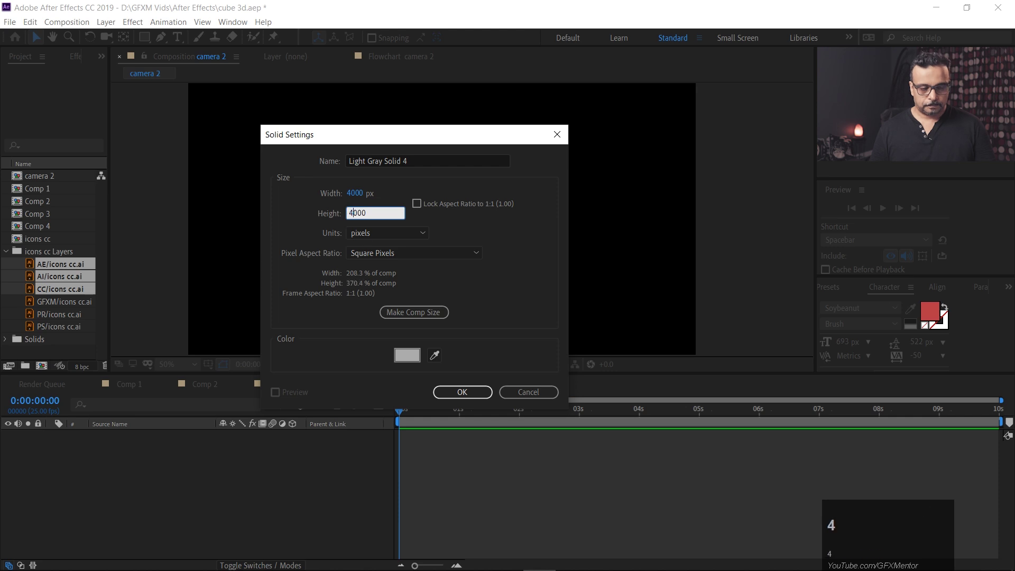
pyautogui.click(448, 394)
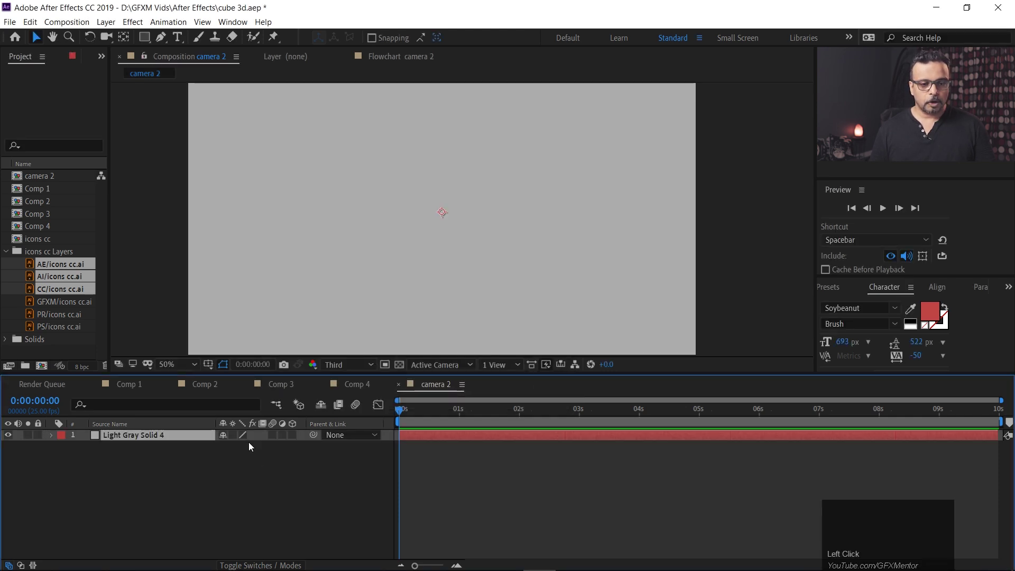
# Make the light gray solid a 3D layer and look over its transform properties
pyautogui.click(293, 435)
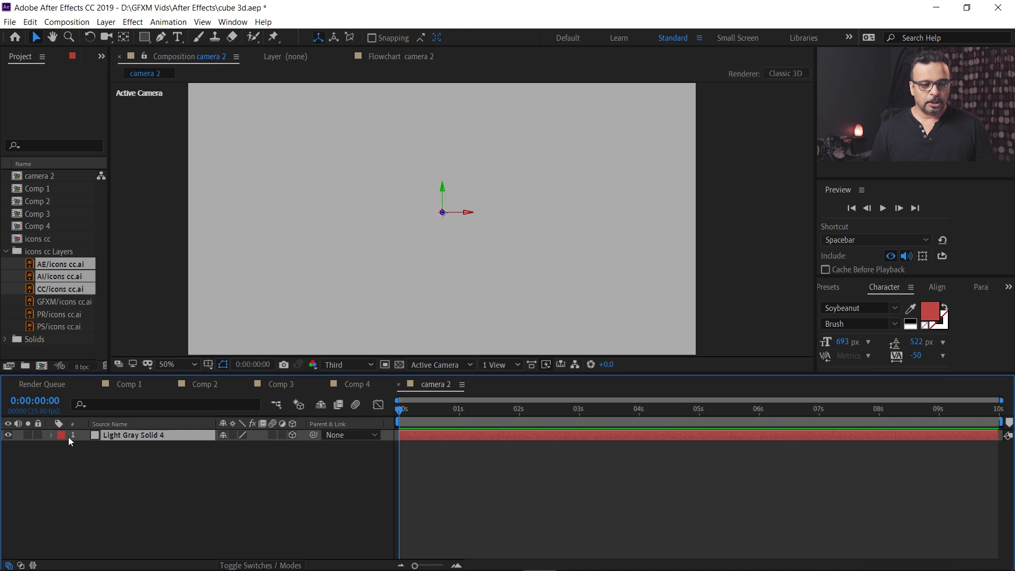
pyautogui.click(52, 435)
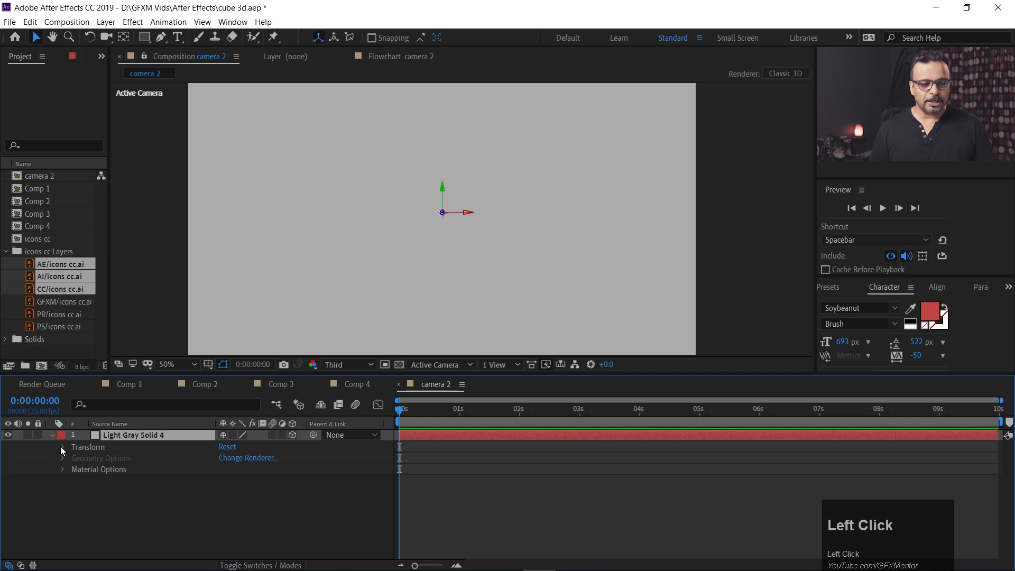
pyautogui.click(62, 447)
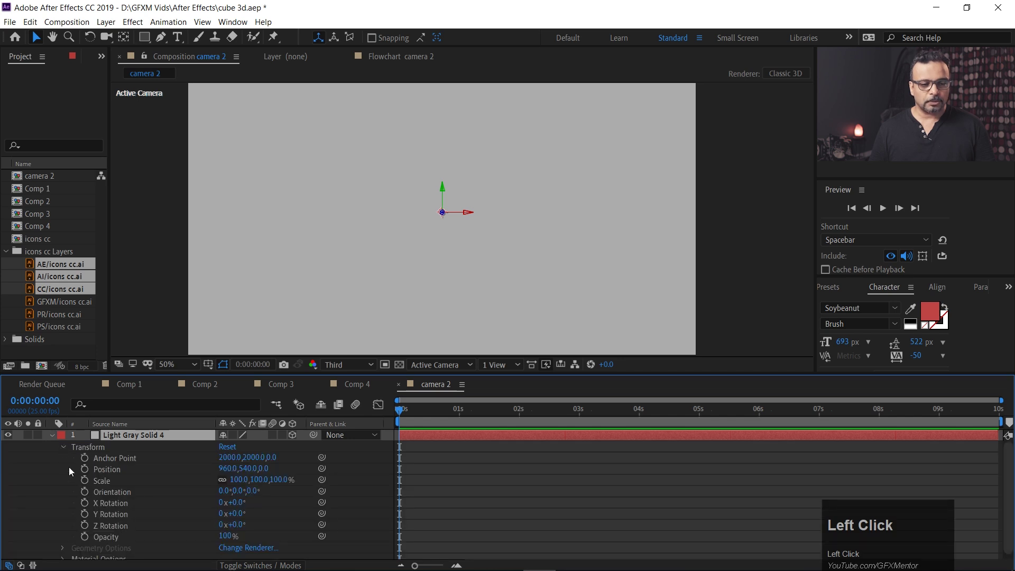
pyautogui.click(64, 447)
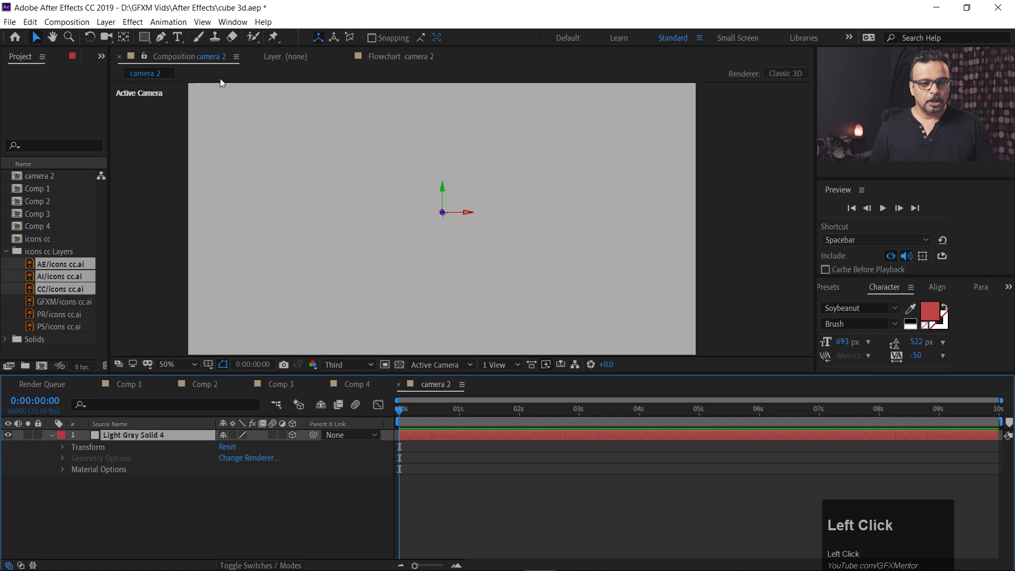
# Rotate the solid flat to an X orientation of 90° and lower it below the composition's centre as a floor
pyautogui.click(87, 38)
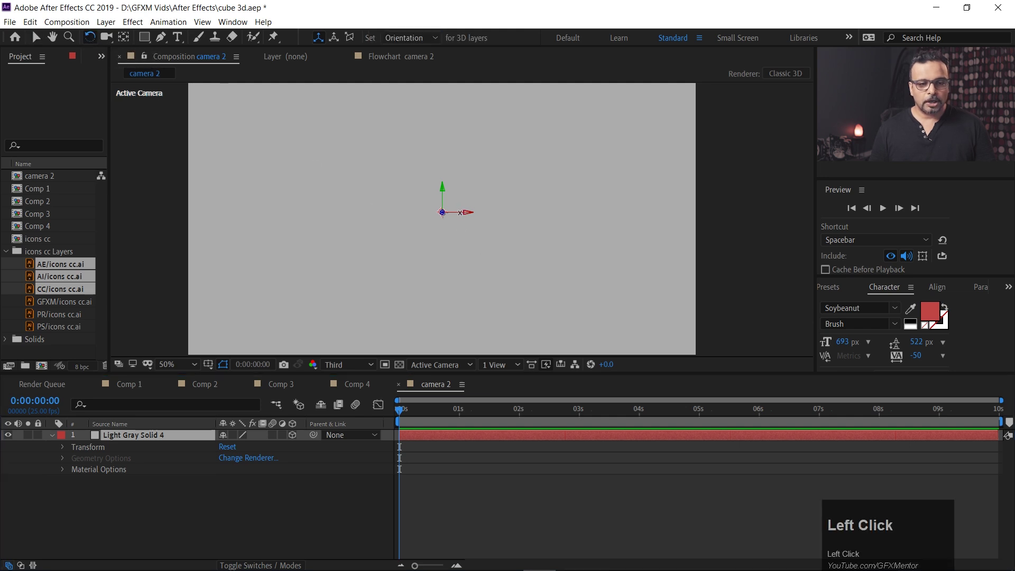
pyautogui.scroll(2, 454, 219)
pyautogui.scroll(2, 454, 219)
pyautogui.moveTo(449, 189); pyautogui.dragTo(400, 201)
pyautogui.scroll(-8, 400, 201)
pyautogui.scroll(4, 400, 201)
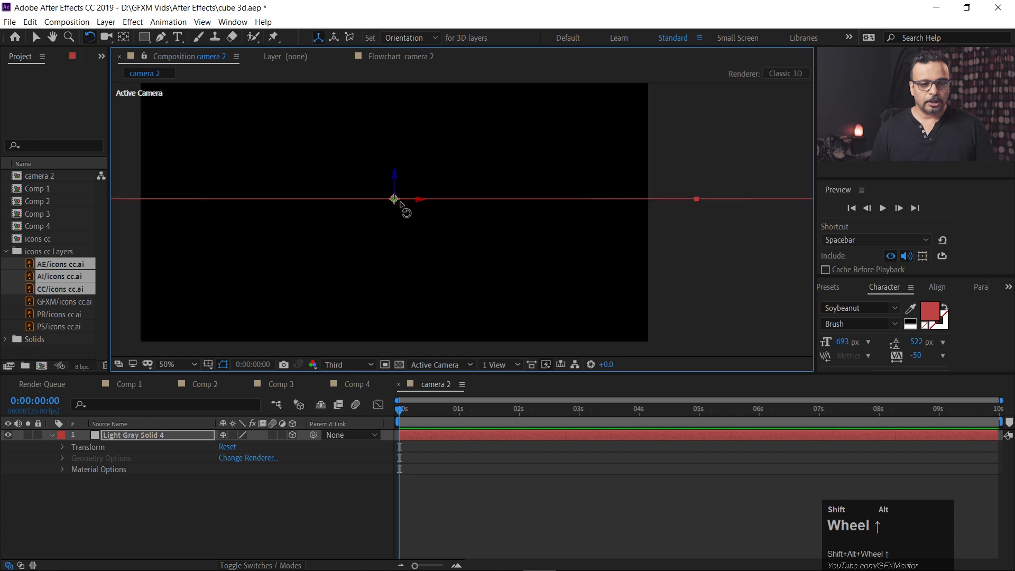
pyautogui.keyDown('shift'); pyautogui.click(62, 446); pyautogui.keyUp('shift')
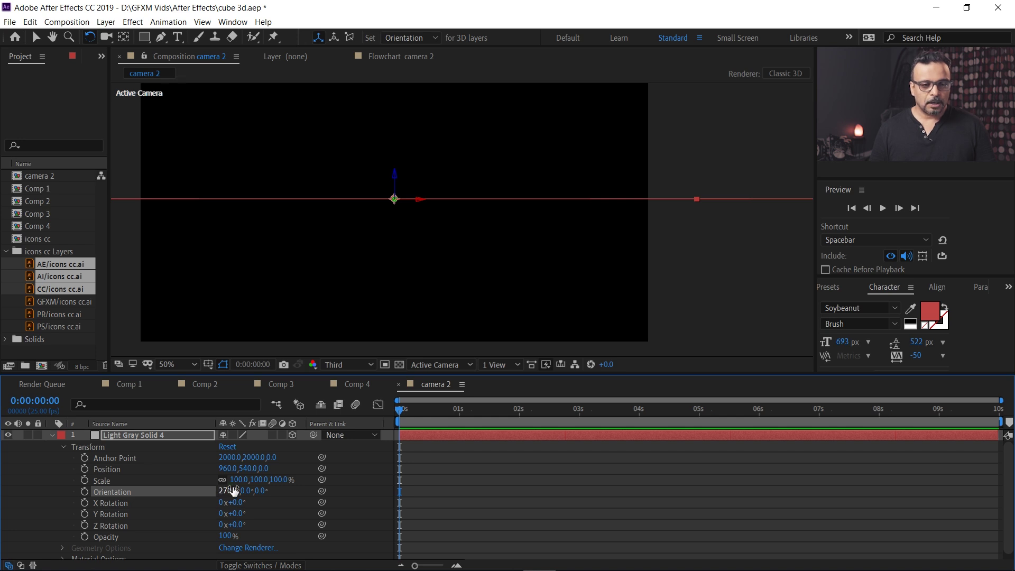
pyautogui.moveTo(482, 199); pyautogui.dragTo(398, 299)
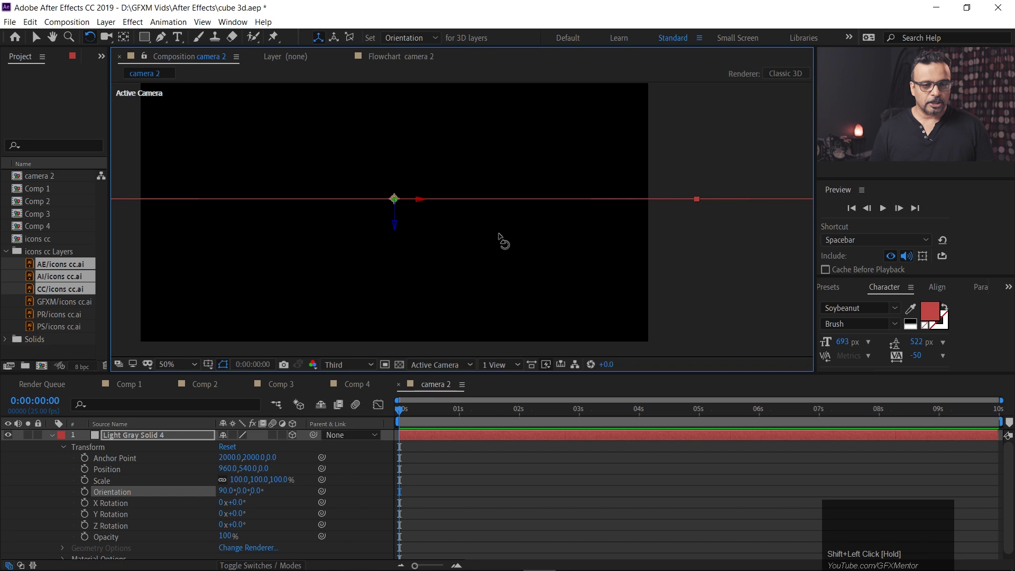
pyautogui.click(36, 37)
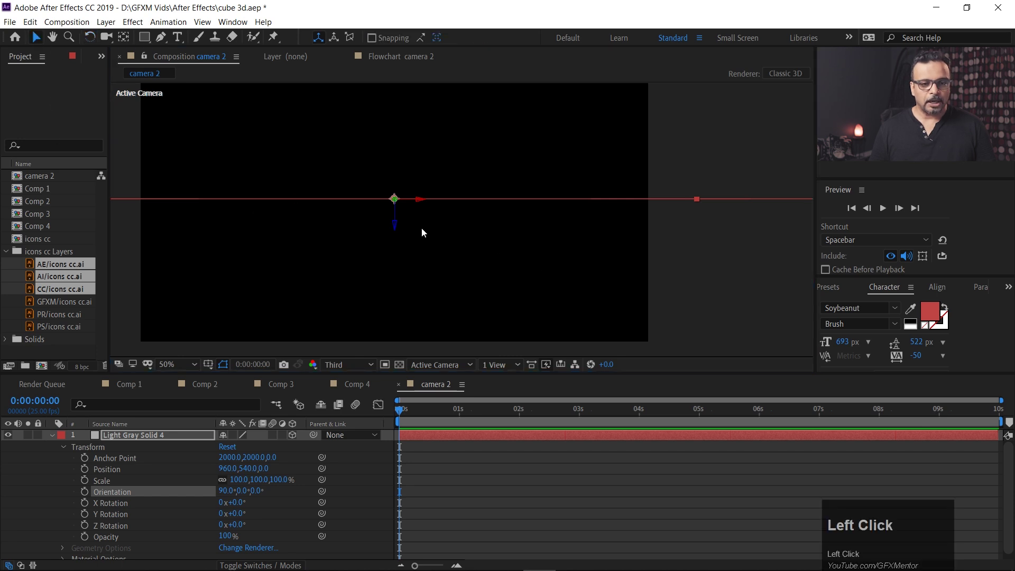
pyautogui.moveTo(393, 213); pyautogui.dragTo(395, 311)
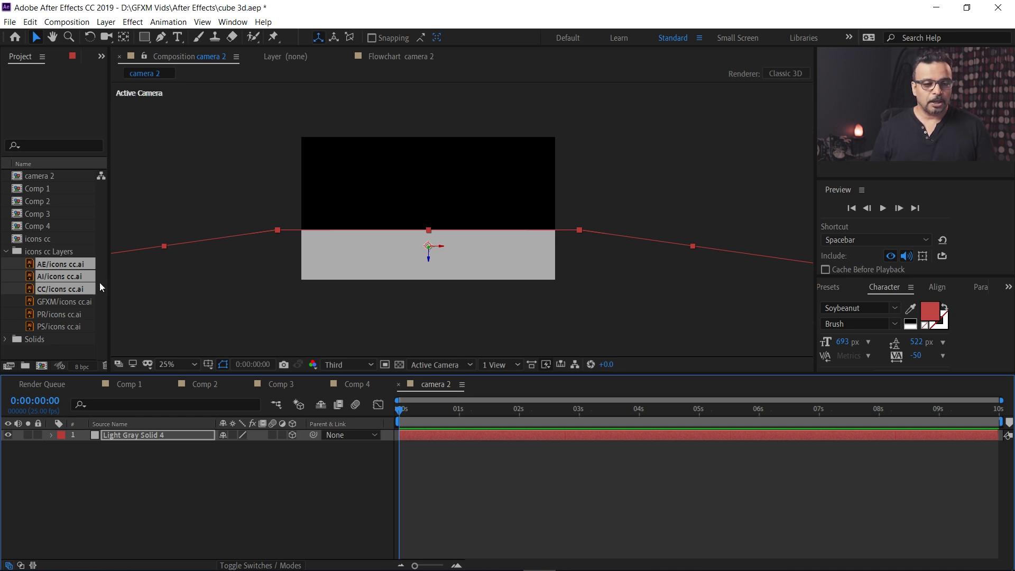
# Add the GFXM, AE and PS icons above the solid, stacked at the composition's middle, and make all three 3D layers
pyautogui.click(58, 302)
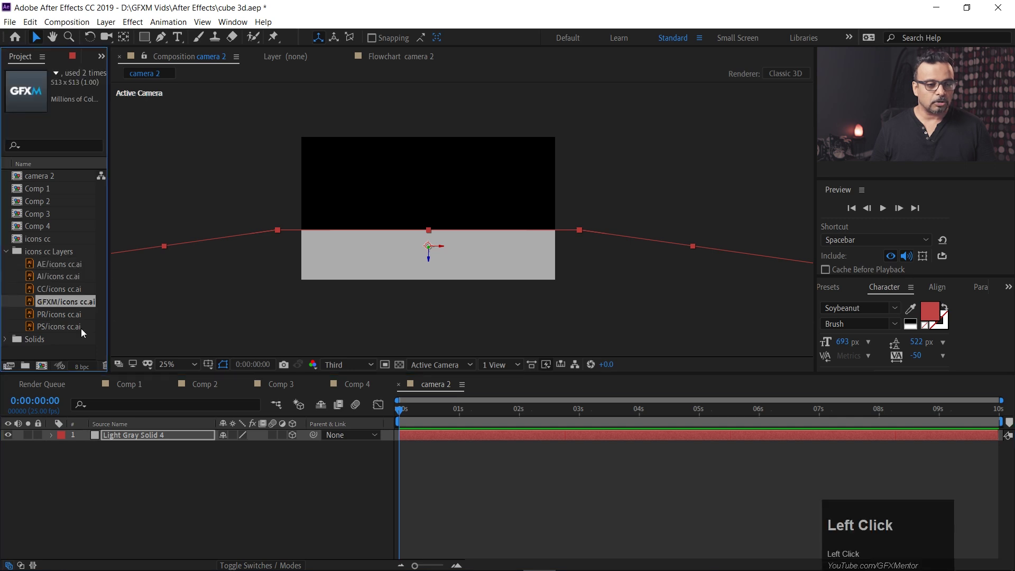
pyautogui.moveTo(75, 303); pyautogui.dragTo(99, 432)
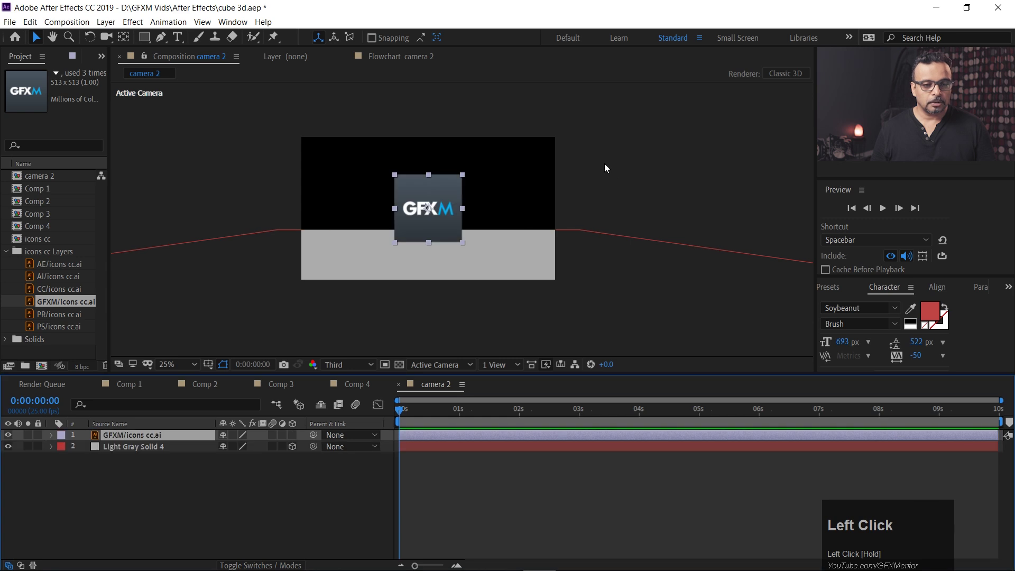
pyautogui.moveTo(435, 188); pyautogui.dragTo(430, 203)
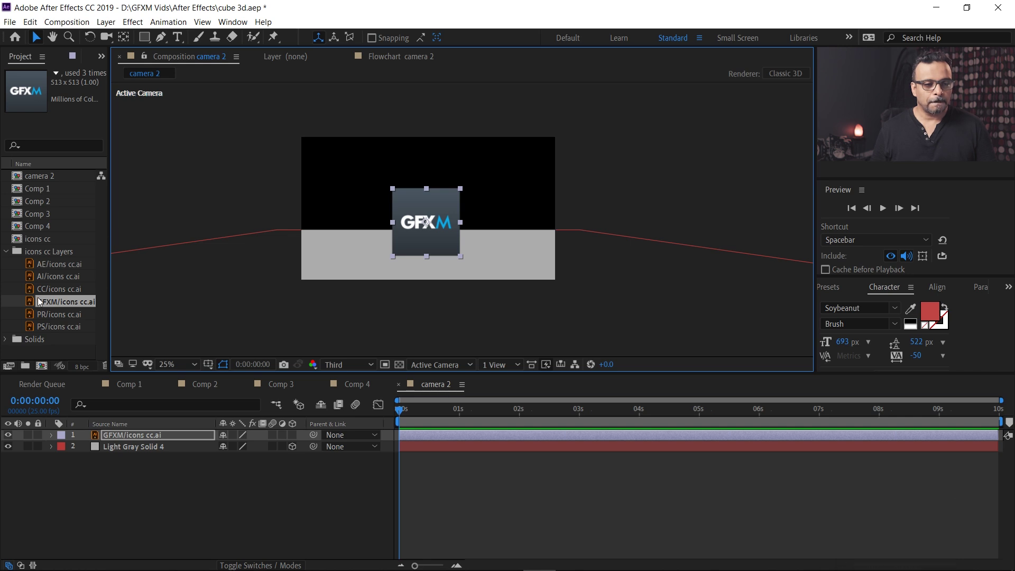
pyautogui.moveTo(36, 268)
pyautogui.mouseDown()
pyautogui.moveTo(374, 241)
pyautogui.moveTo(425, 226)
pyautogui.moveTo(147, 270)
pyautogui.moveTo(46, 270)
pyautogui.mouseUp()
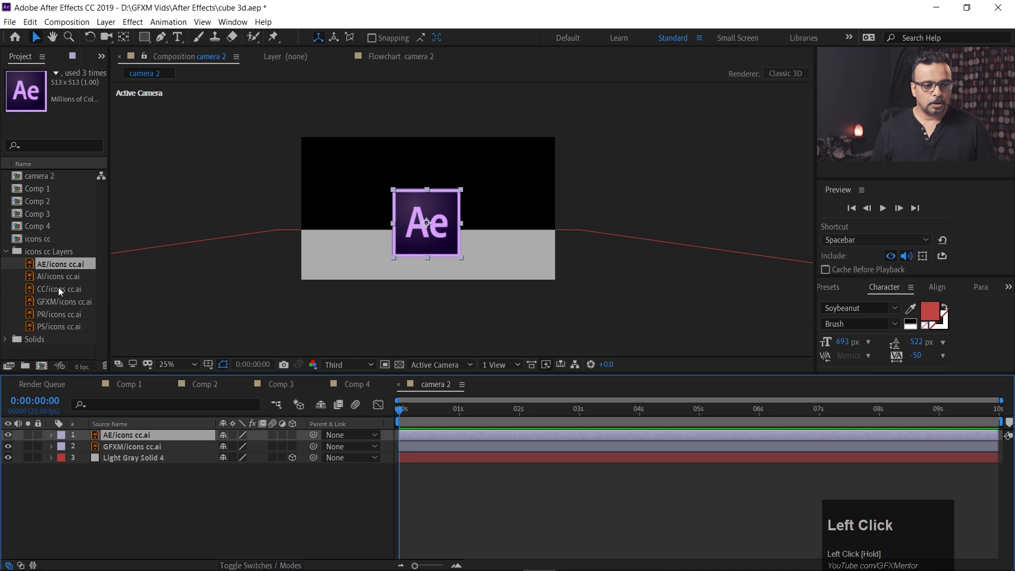
pyautogui.moveTo(58, 330); pyautogui.dragTo(425, 223)
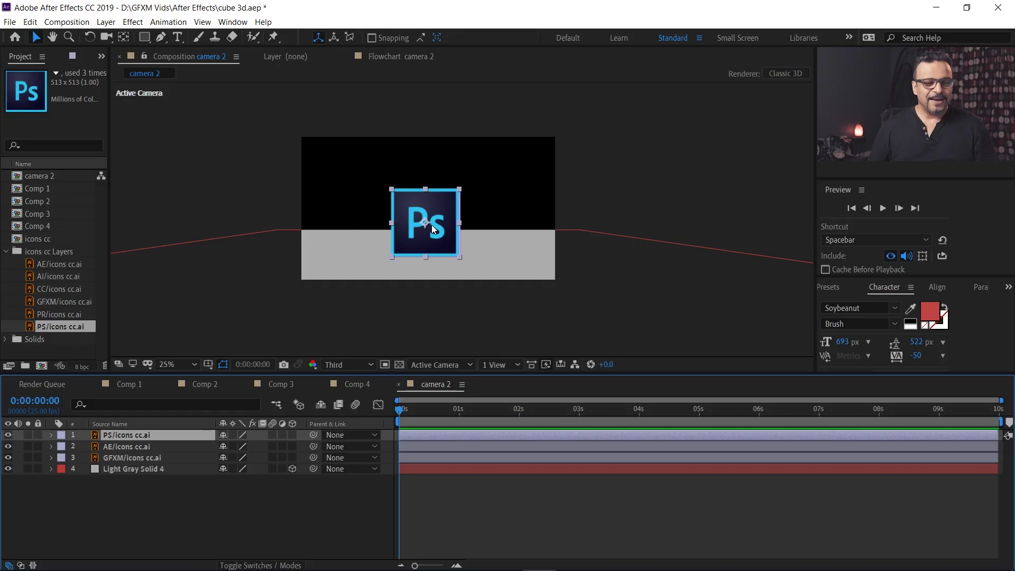
pyautogui.moveTo(290, 461); pyautogui.dragTo(292, 435)
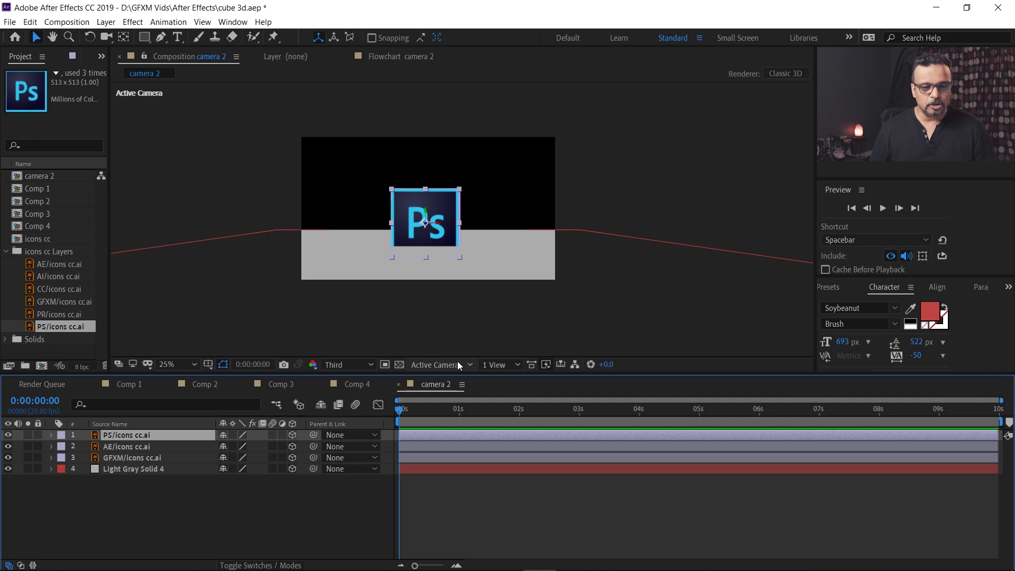
# Split the composition display into two views and show the Front view beside the Active Camera
pyautogui.click(499, 364)
pyautogui.click(522, 392)
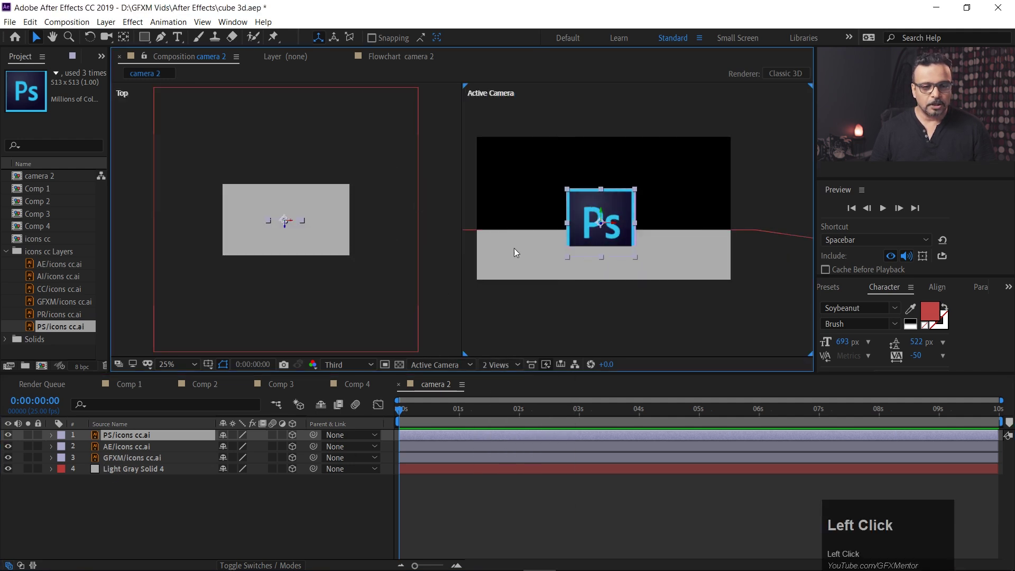
pyautogui.click(286, 288)
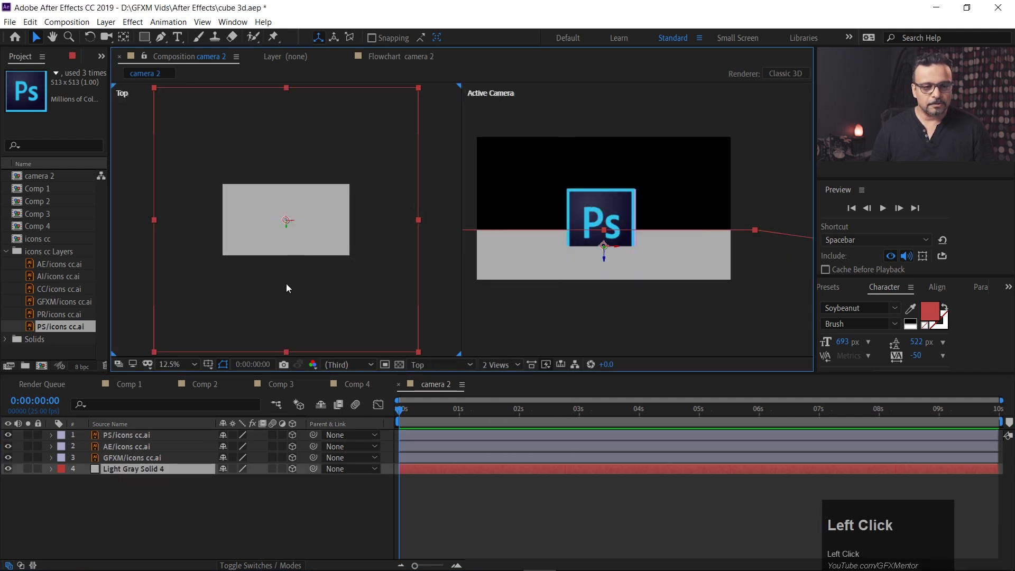
pyautogui.click(442, 363)
pyautogui.click(443, 405)
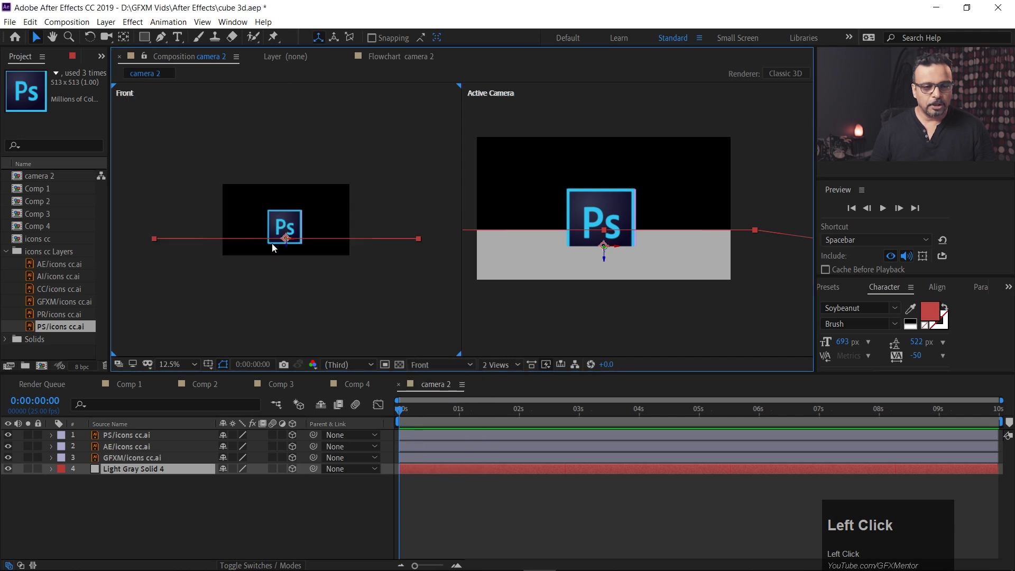
pyautogui.scroll(3, 280, 244)
# Reset the transforms of the PS, AE and GFXM icon layers so they align at the composition's centre
pyautogui.click(301, 233)
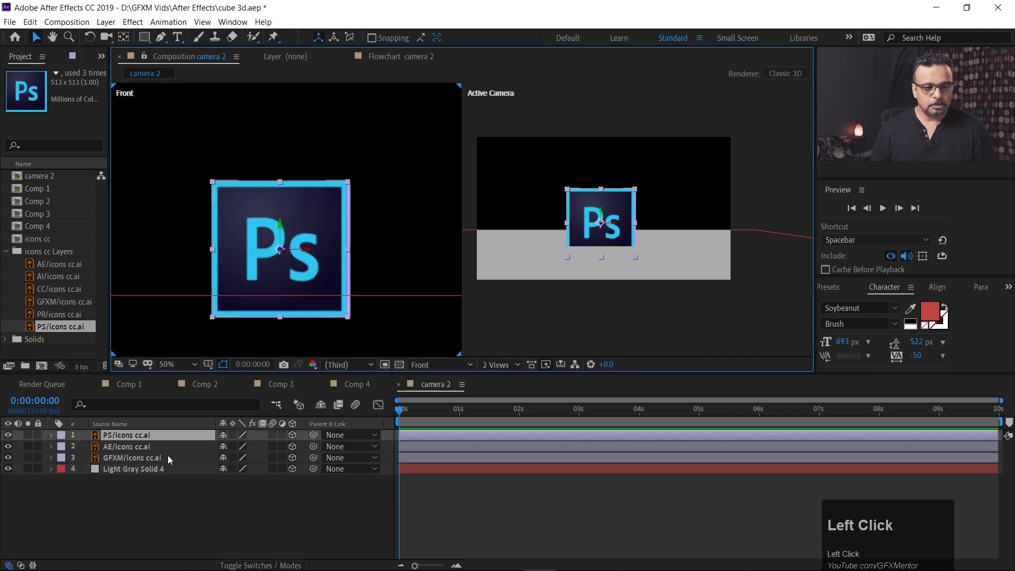
pyautogui.click(128, 446)
pyautogui.keyDown('shift'); pyautogui.click(129, 459); pyautogui.keyUp('shift')
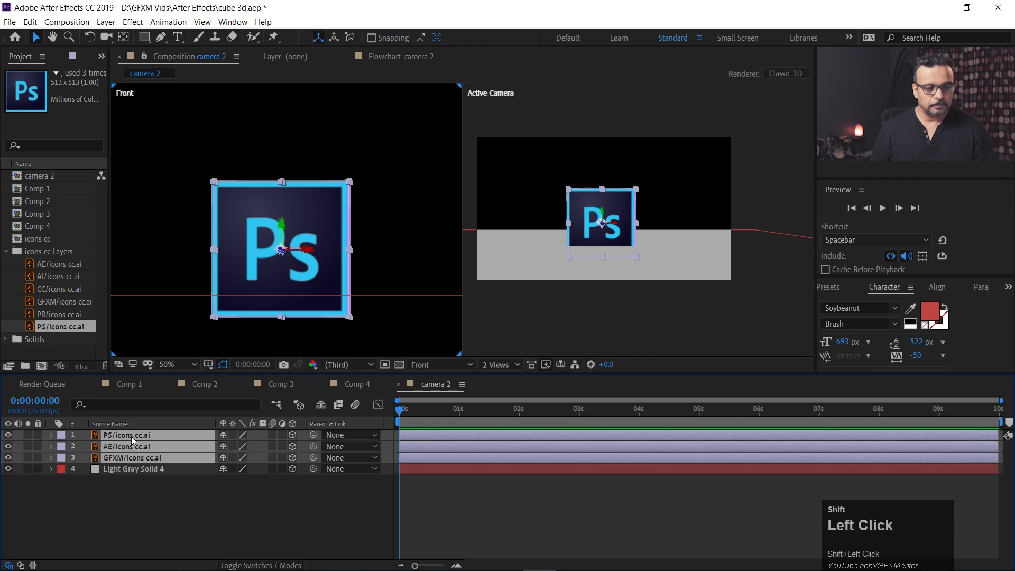
pyautogui.click(51, 457)
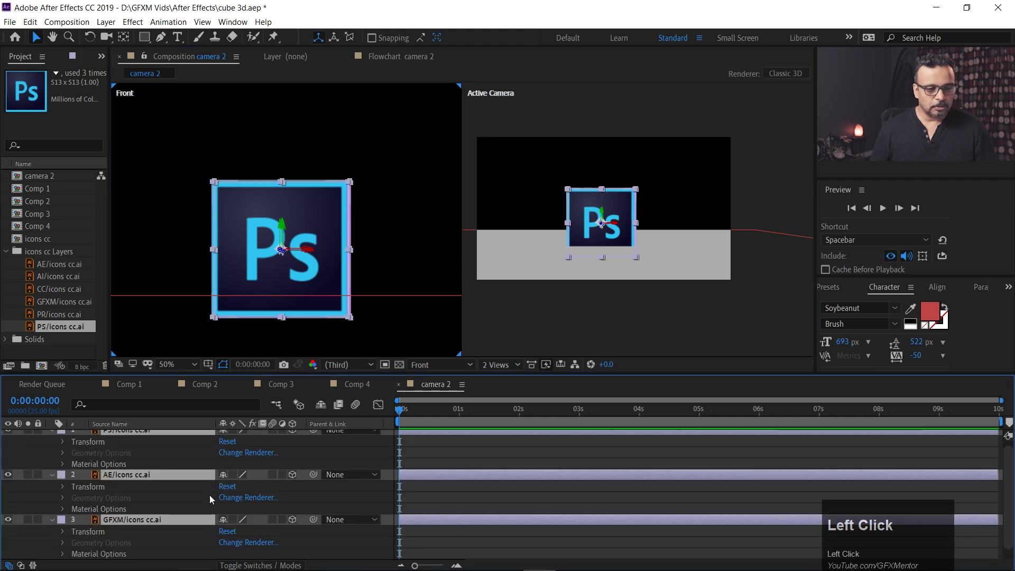
pyautogui.click(227, 442)
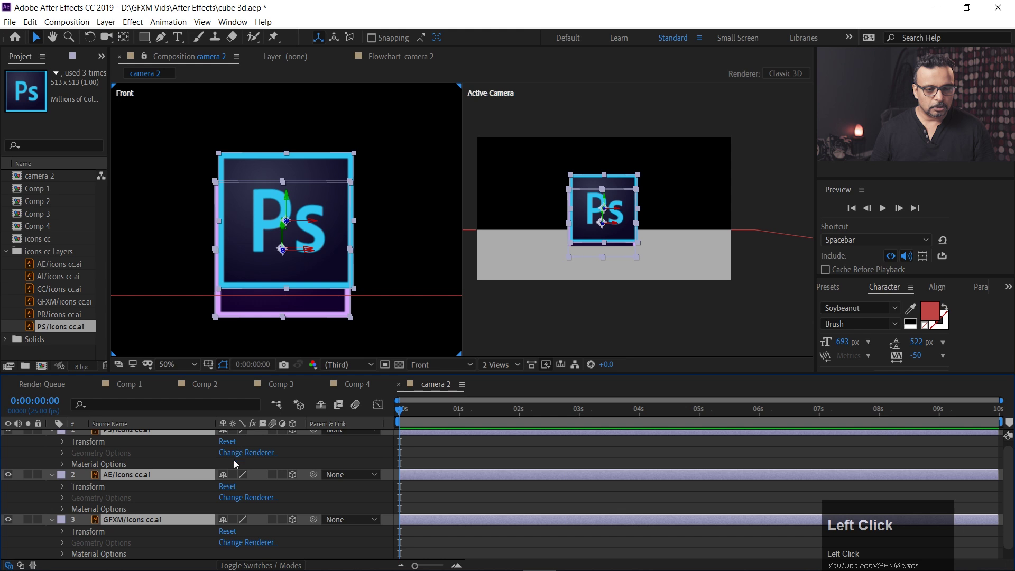
pyautogui.click(228, 487)
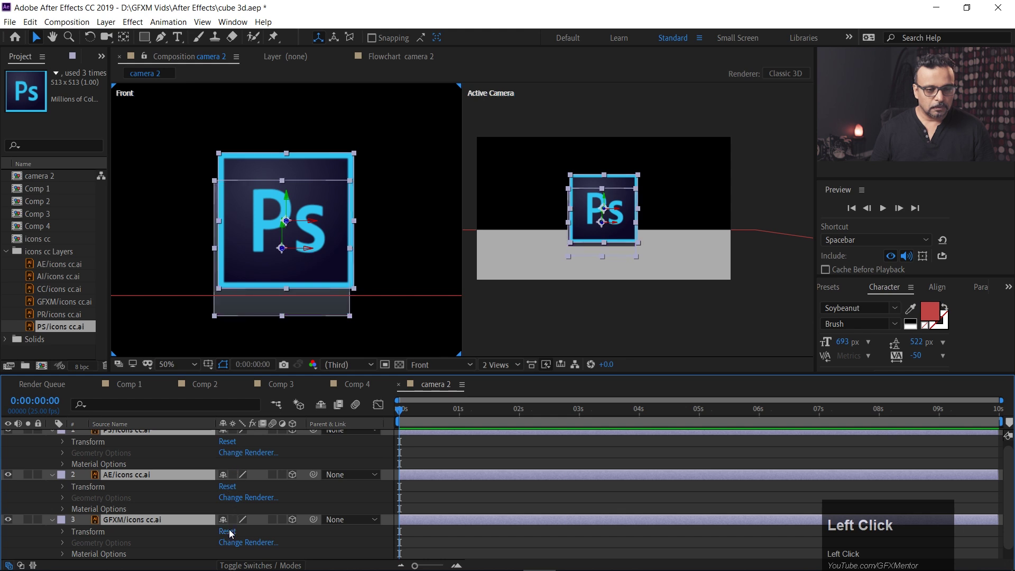
pyautogui.click(228, 532)
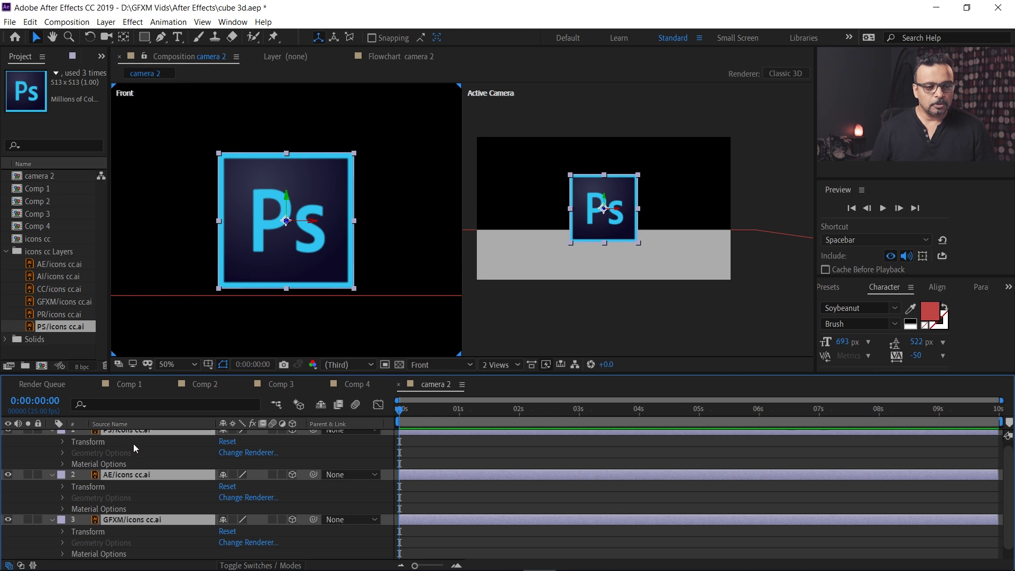
# Lower the three icon layers together until their bottom edges rest on the floor line in the Front view, then deselect them
pyautogui.moveTo(285, 202); pyautogui.dragTo(284, 205)
pyautogui.scroll(4, 275, 294)
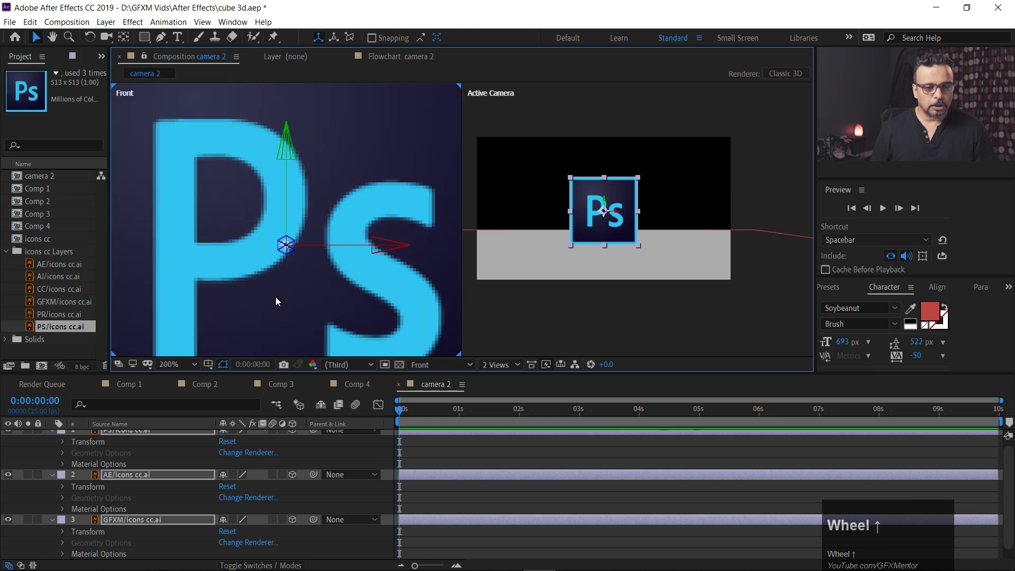
pyautogui.press('space')
pyautogui.moveTo(275, 296); pyautogui.dragTo(362, 118)
pyautogui.moveTo(349, 230); pyautogui.dragTo(363, 310)
pyautogui.press('space')
pyautogui.moveTo(312, 233); pyautogui.dragTo(312, 215)
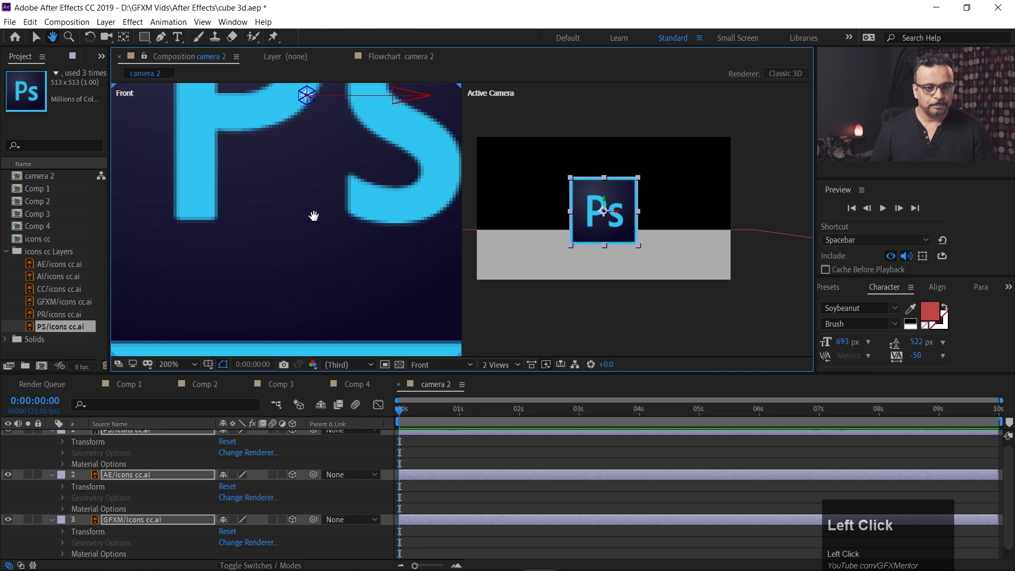
pyautogui.press('space')
pyautogui.moveTo(324, 260); pyautogui.dragTo(324, 243)
pyautogui.press('Down')
pyautogui.press('Down')
pyautogui.press('Down')
pyautogui.press('Down')
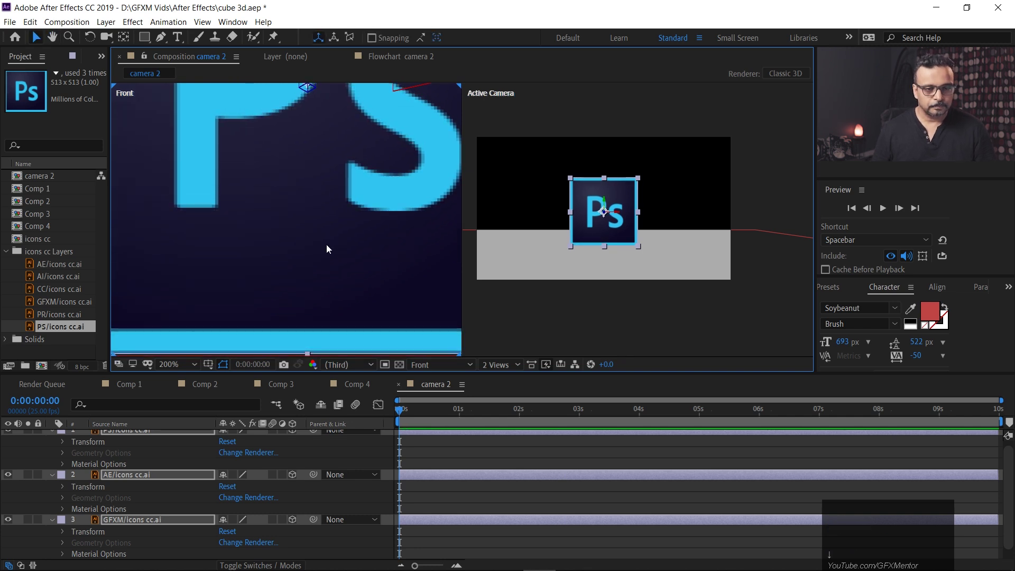
pyautogui.scroll(-4, 327, 248)
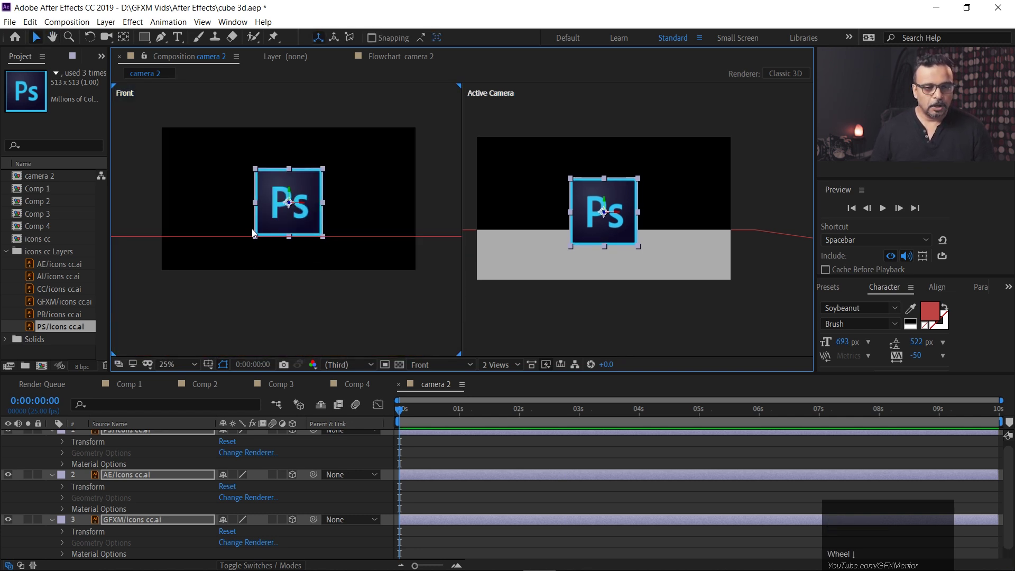
pyautogui.click(341, 314)
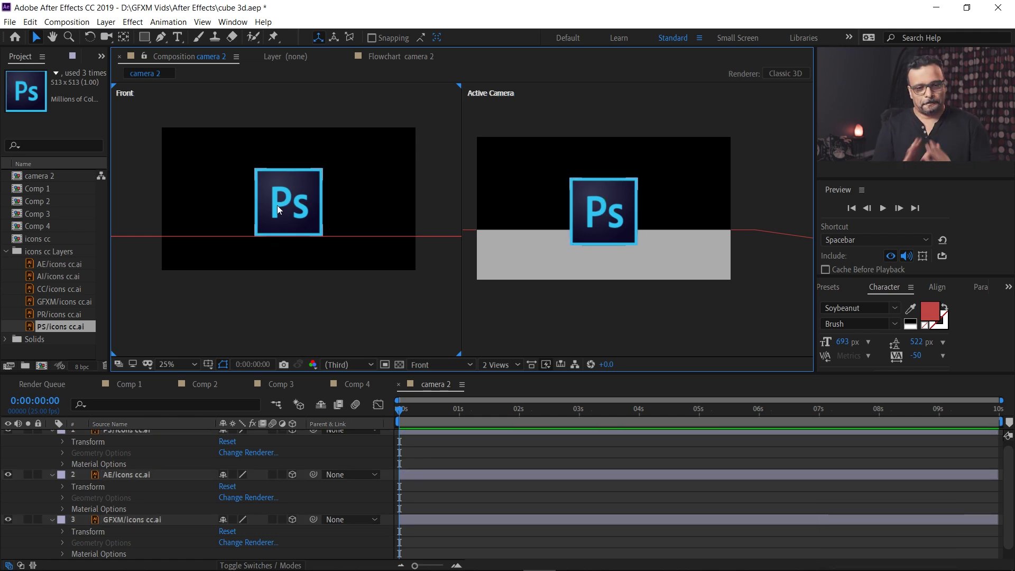
pyautogui.scroll(1, 131, 478)
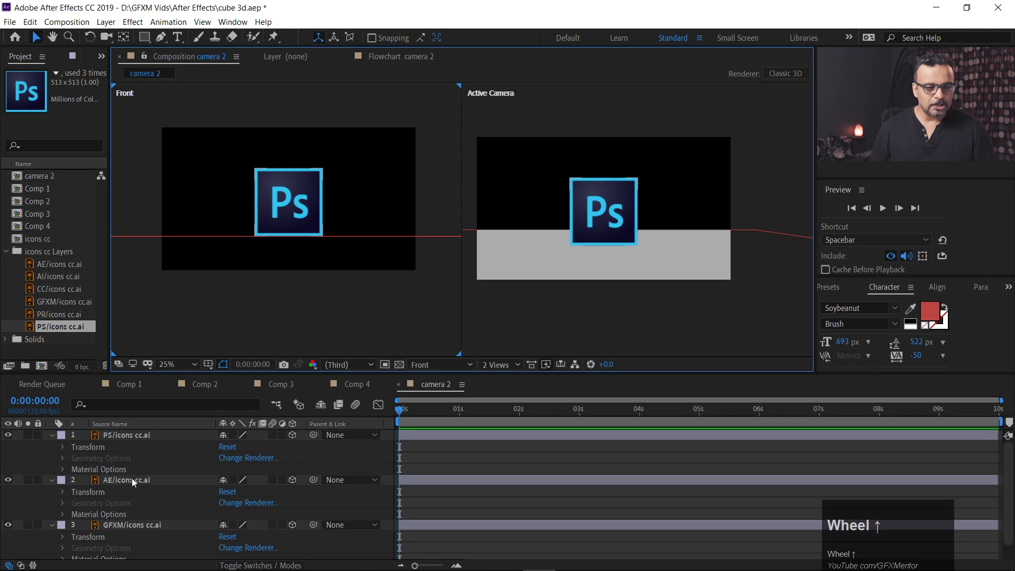
# Switch the Front view to the Top view to look down on the stacked icon layers and the floor
pyautogui.click(123, 525)
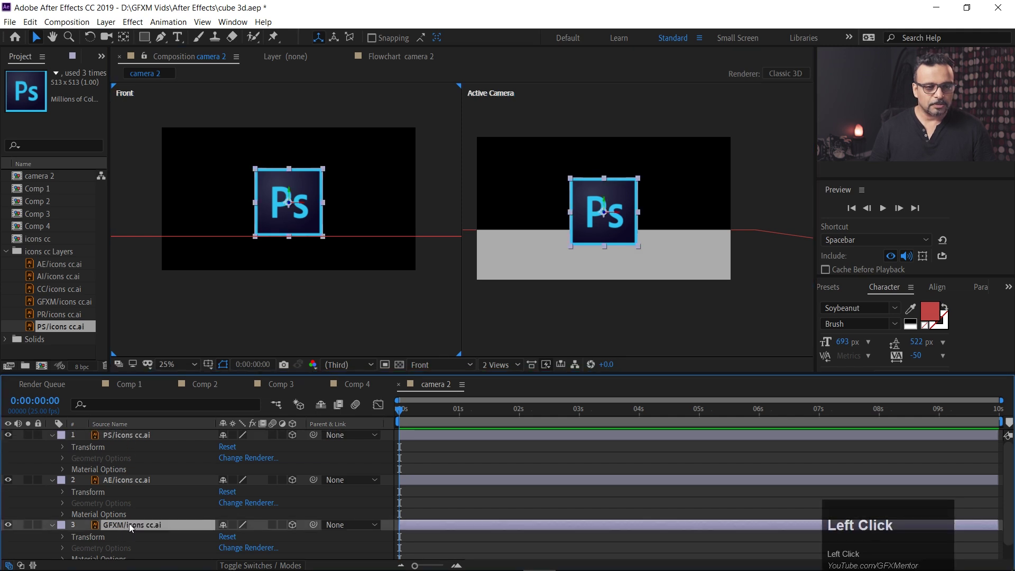
pyautogui.click(116, 479)
pyautogui.click(121, 435)
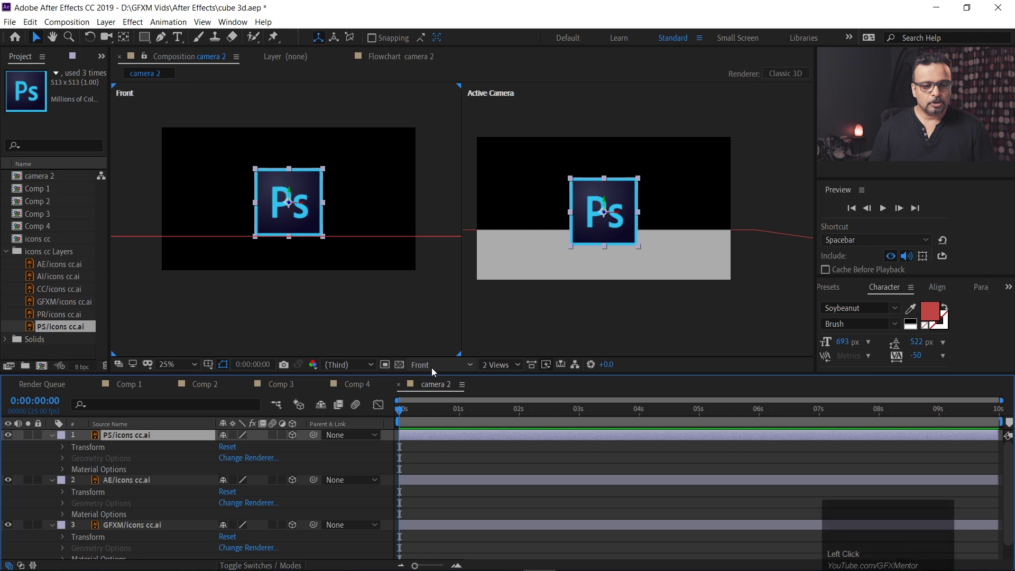
pyautogui.click(442, 365)
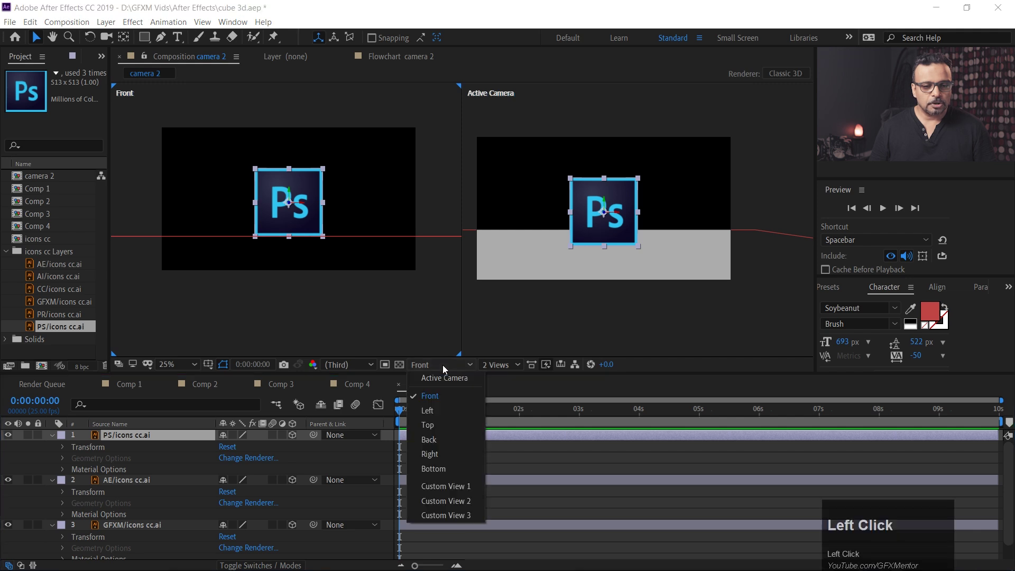
pyautogui.click(443, 426)
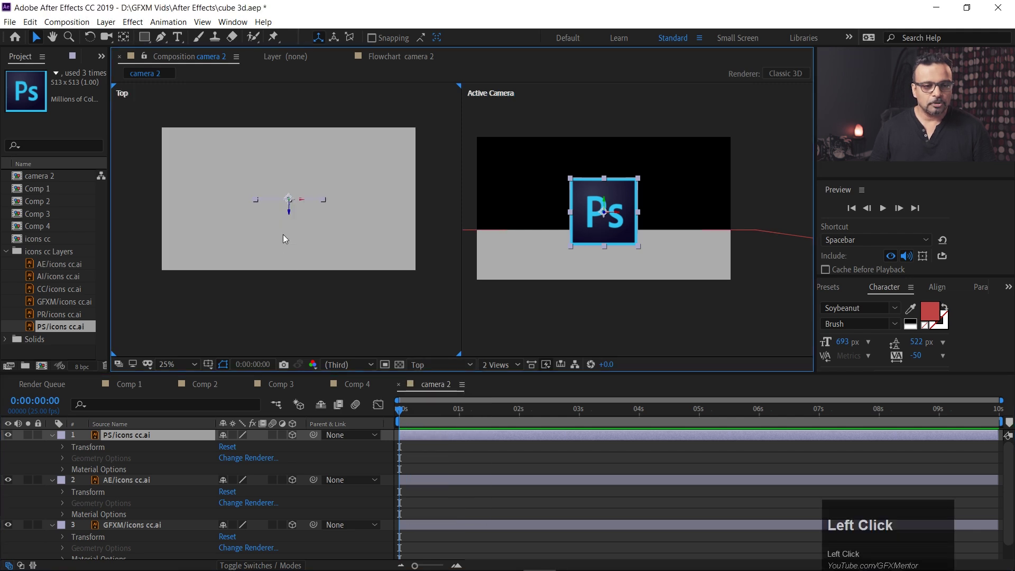
pyautogui.press('.')
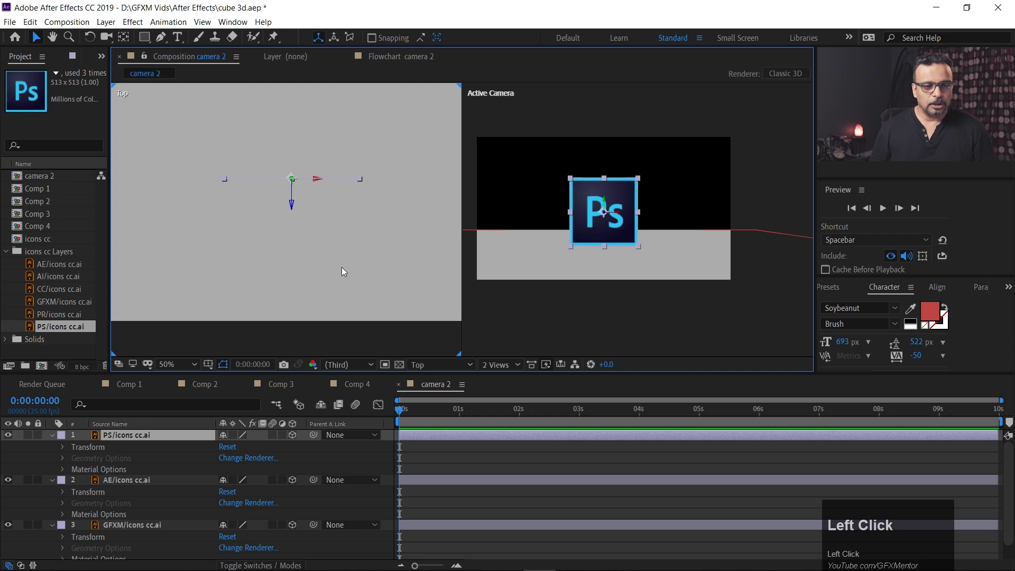
# Collapse the properties of the PS, AE and GFXM layers in the timeline
pyautogui.click(51, 435)
pyautogui.click(52, 446)
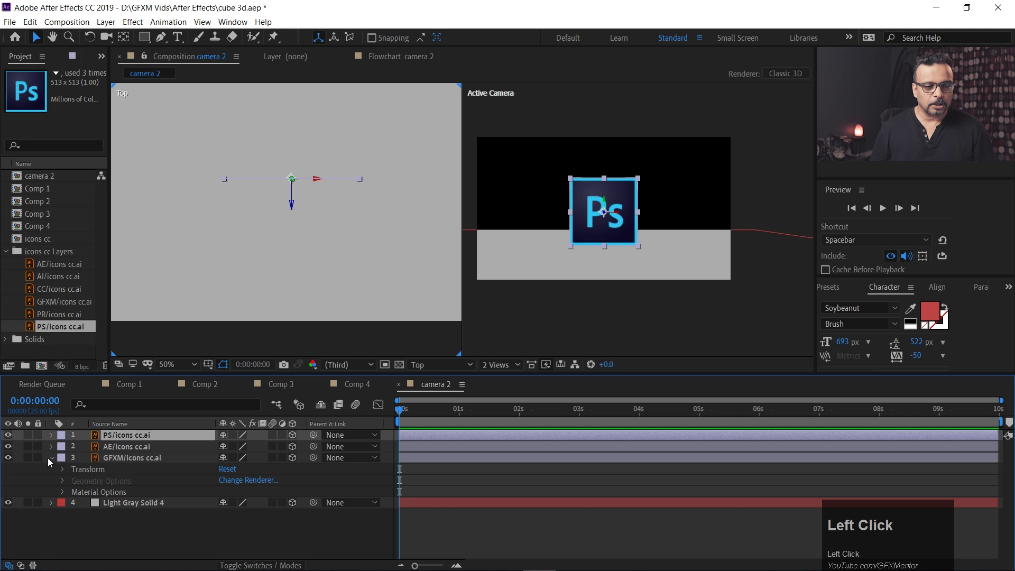
pyautogui.click(52, 458)
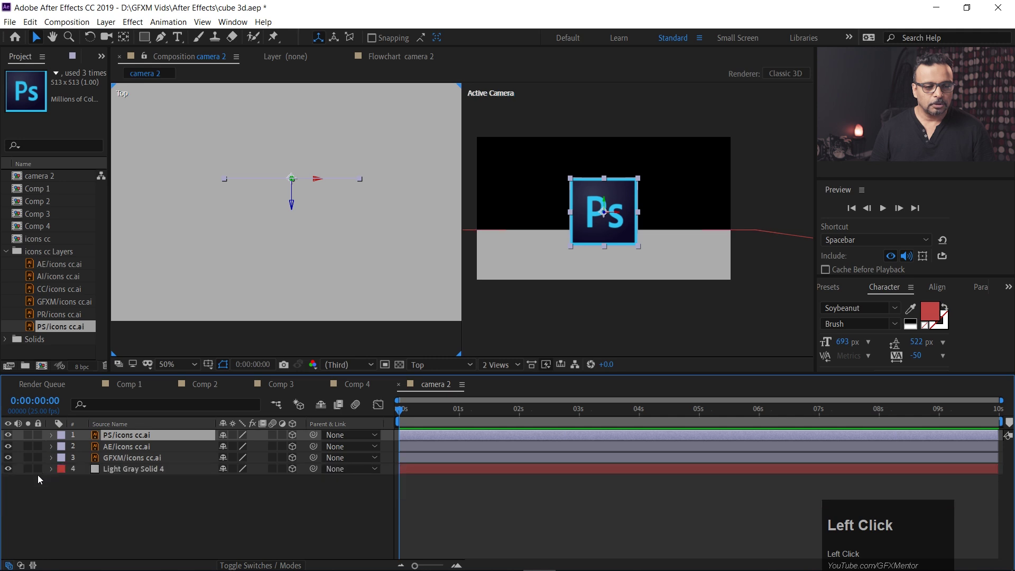
# Change the floor solid's colour to a dark gray in its solid settings, then deselect the layer
pyautogui.click(106, 468)
pyautogui.hotkey('ctrl', 'shift', 'y')
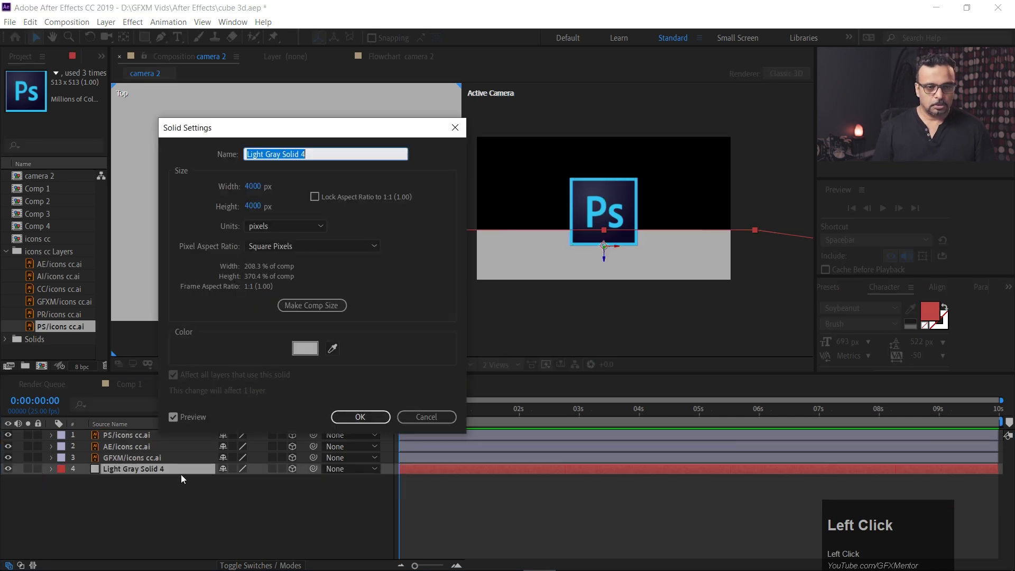
pyautogui.click(300, 349)
pyautogui.click(205, 270)
pyautogui.moveTo(206, 270); pyautogui.dragTo(161, 290)
pyautogui.click(457, 163)
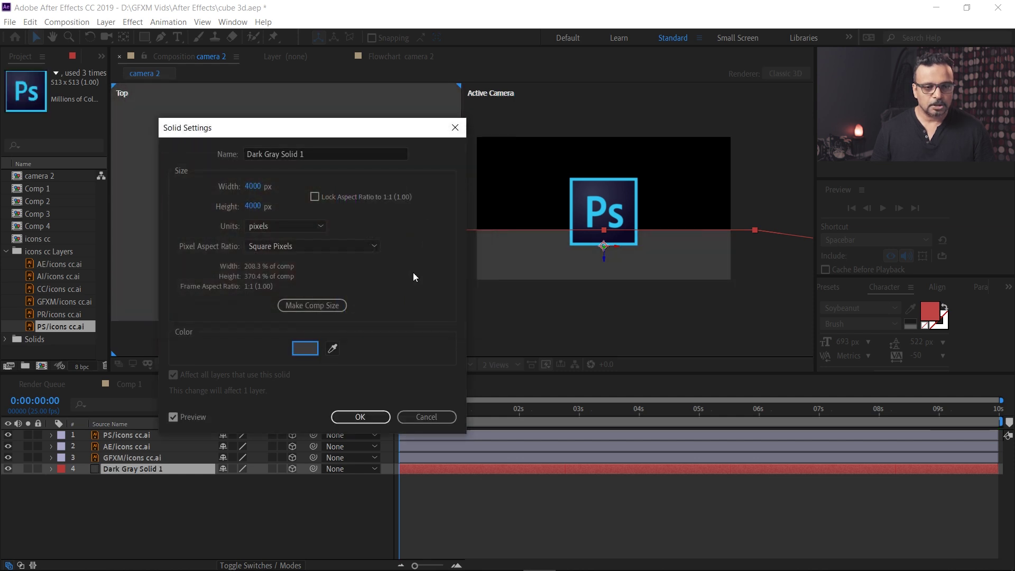
pyautogui.click(361, 416)
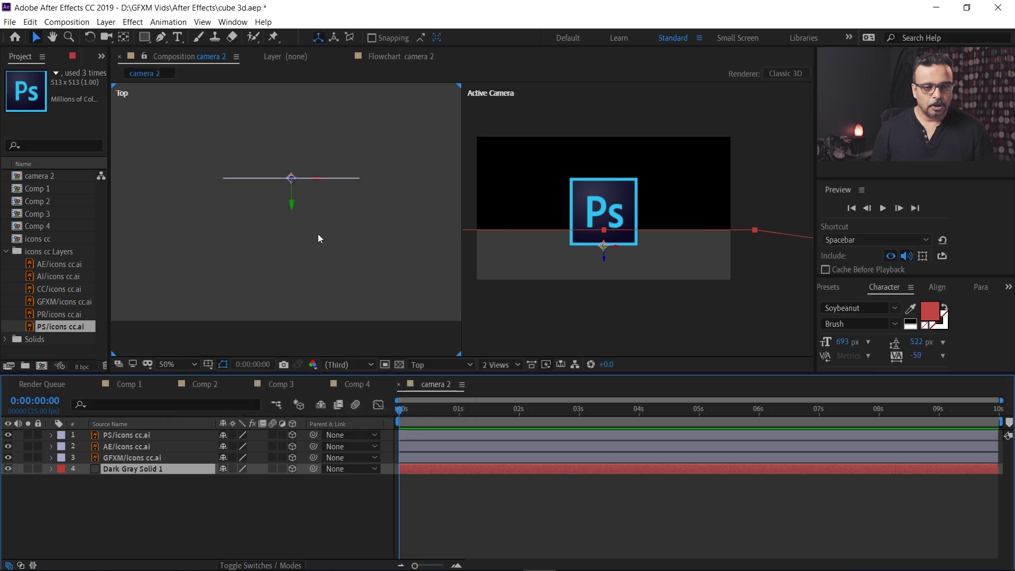
pyautogui.click(153, 484)
# Try moving the PS icon layer a short way forward along its Z axis in the Top view, then undo it
pyautogui.click(130, 458)
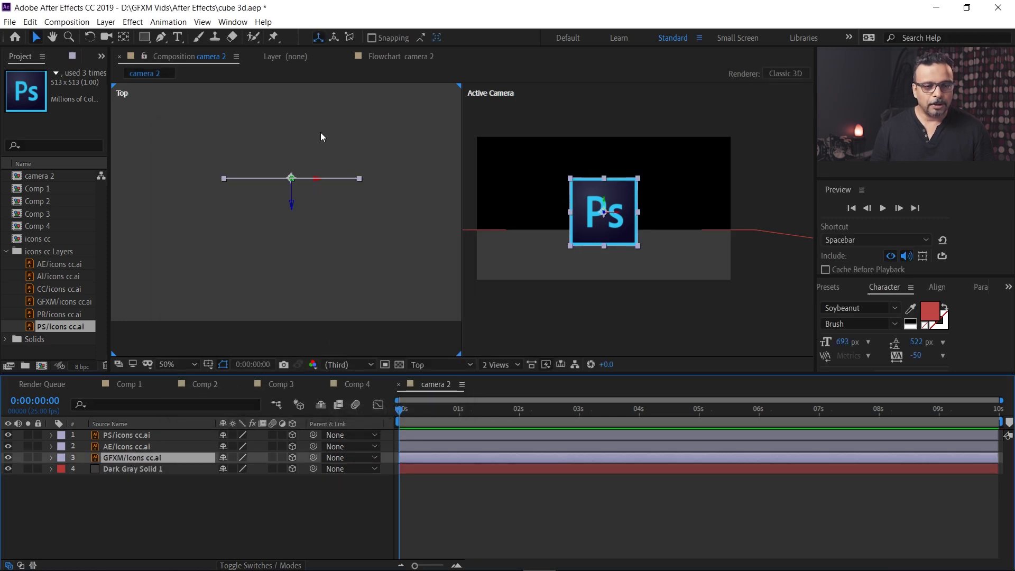
pyautogui.click(121, 446)
pyautogui.click(127, 435)
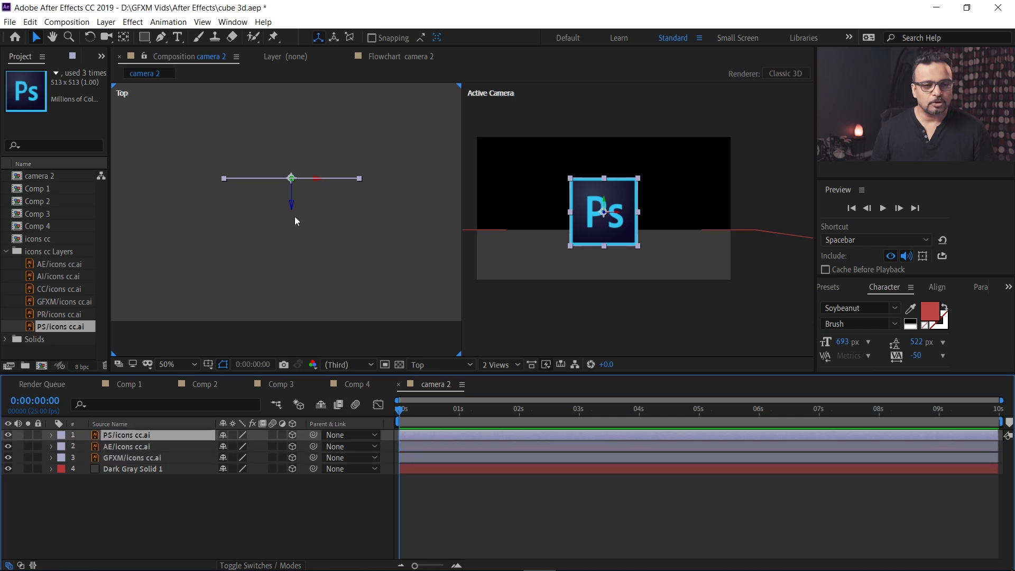
pyautogui.scroll(-4, 295, 221)
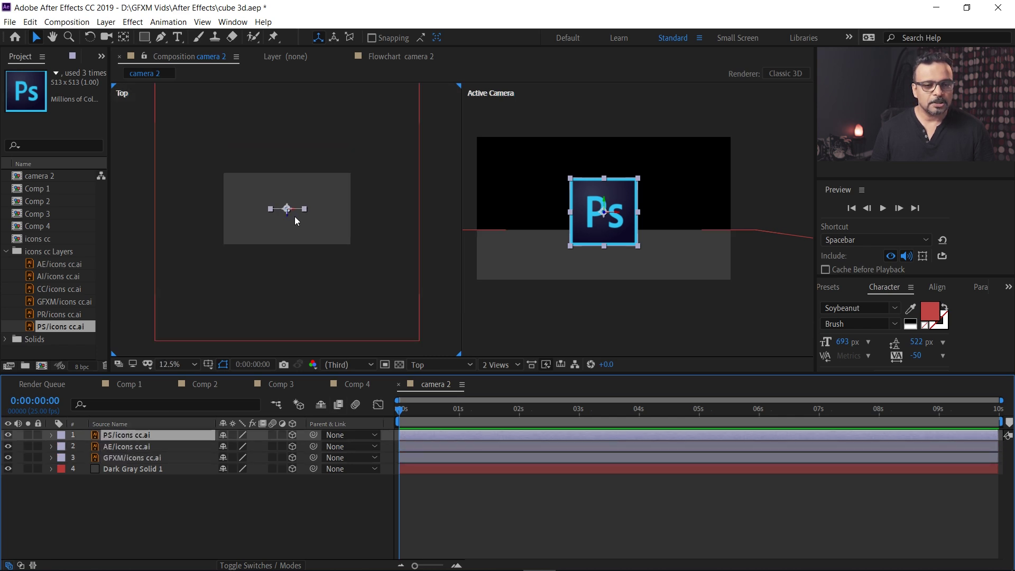
pyautogui.moveTo(280, 254); pyautogui.dragTo(320, 190)
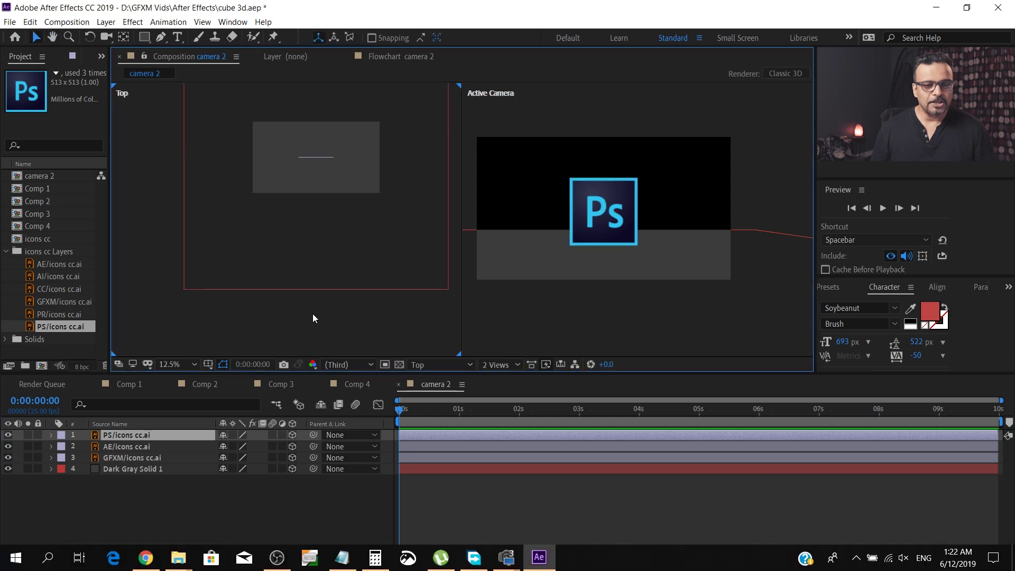
pyautogui.click(154, 434)
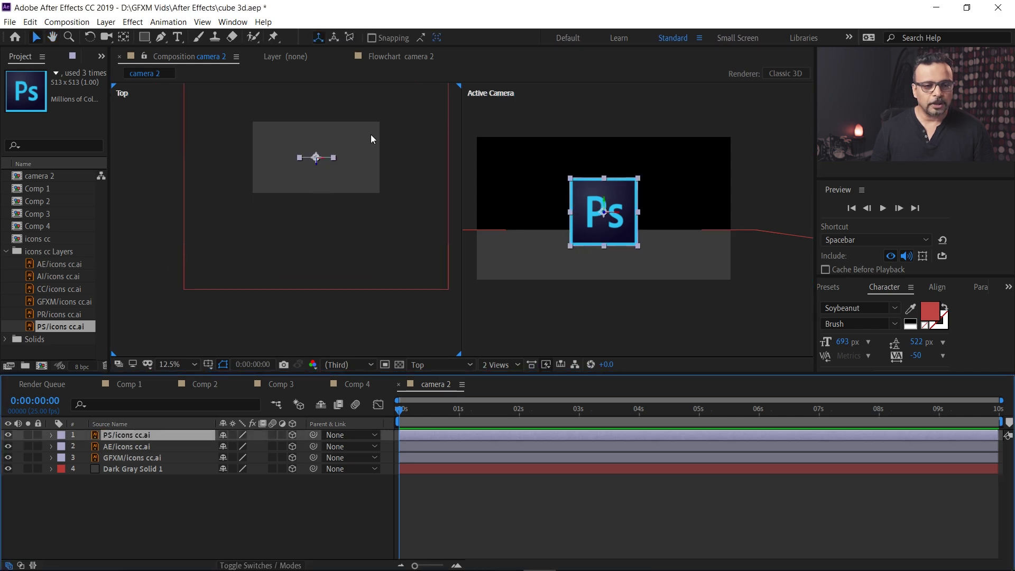
pyautogui.moveTo(317, 168); pyautogui.dragTo(318, 183)
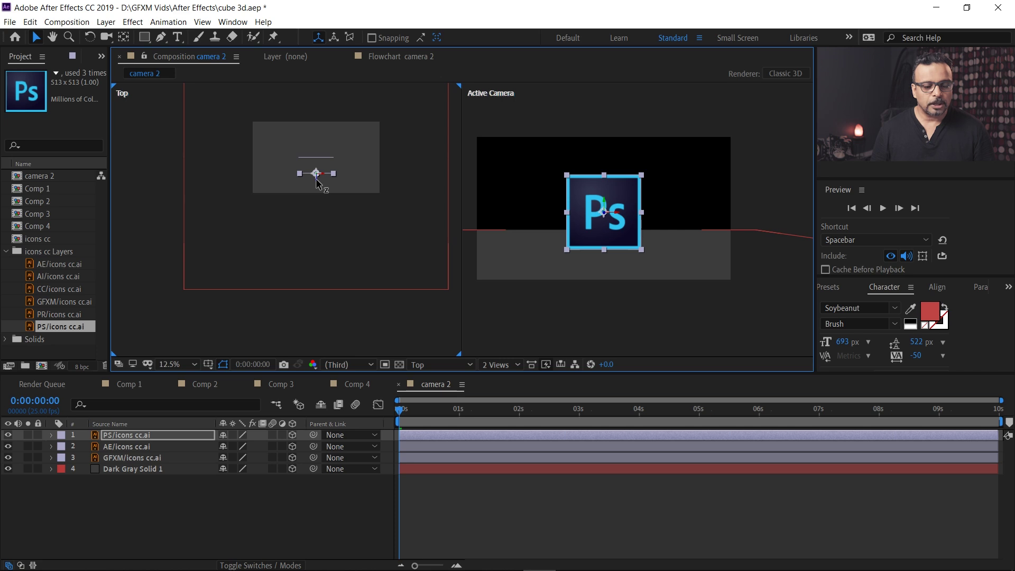
pyautogui.hotkey('ctrl', 'z')
# Move the PS icon layer forward along Z in the Top view until it sits just inside the floor's front edge
pyautogui.scroll(2, 310, 159)
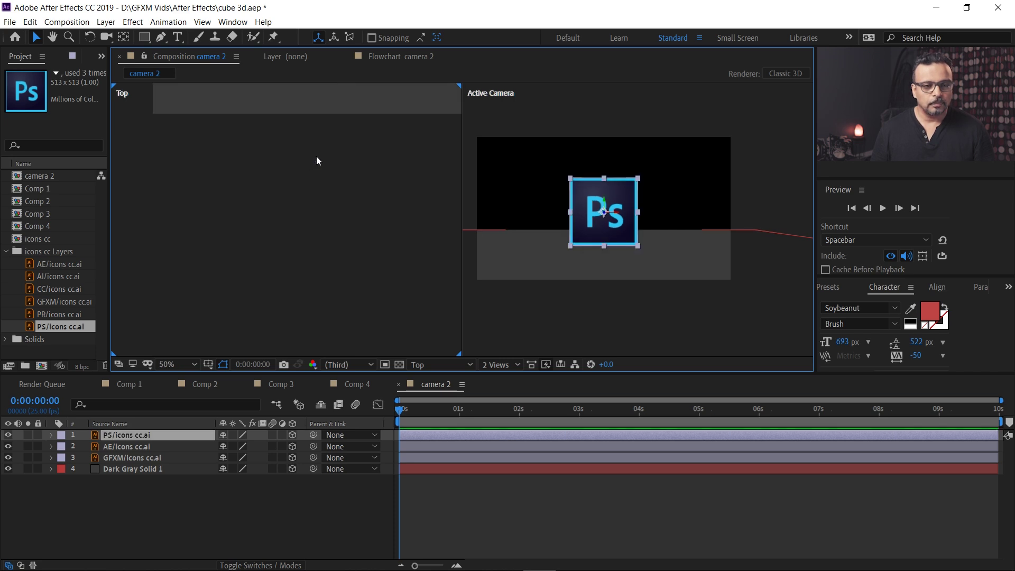
pyautogui.moveTo(374, 98); pyautogui.dragTo(357, 340)
pyautogui.moveTo(377, 223)
pyautogui.mouseDown()
pyautogui.moveTo(304, 192)
pyautogui.moveTo(313, 159)
pyautogui.moveTo(327, 349)
pyautogui.mouseUp()
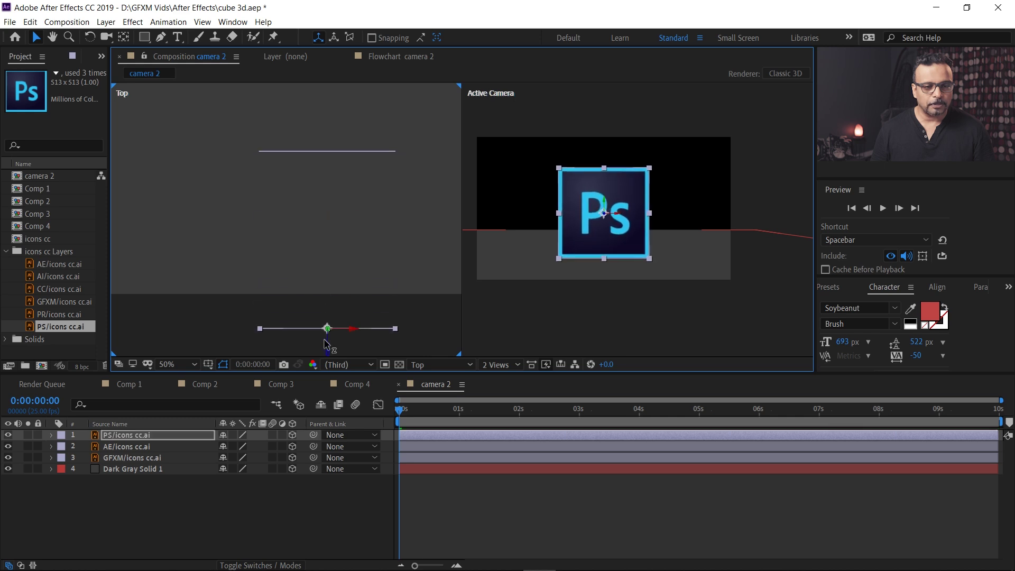
pyautogui.press(',')
pyautogui.press(',')
pyautogui.press(',')
pyautogui.press('.')
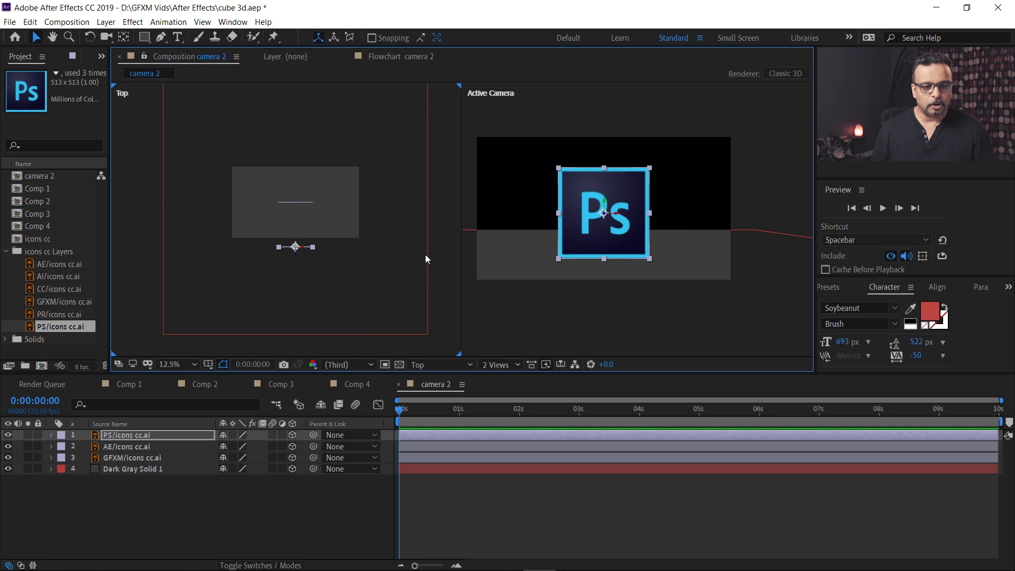
pyautogui.moveTo(296, 255); pyautogui.dragTo(297, 327)
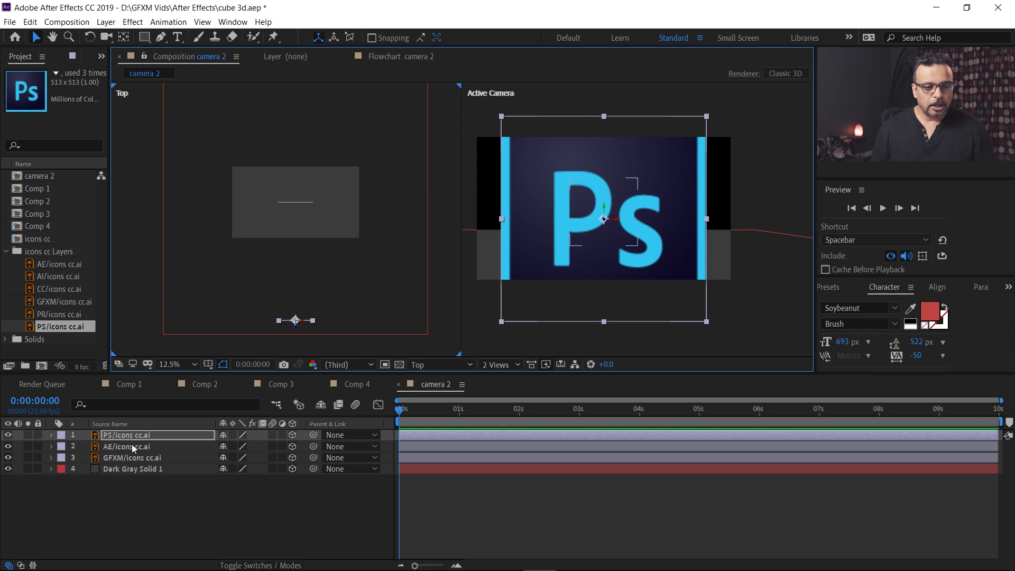
# Move the GFXM icon layer backward along Z in the Top view until it sits near the floor's rear edge
pyautogui.click(136, 458)
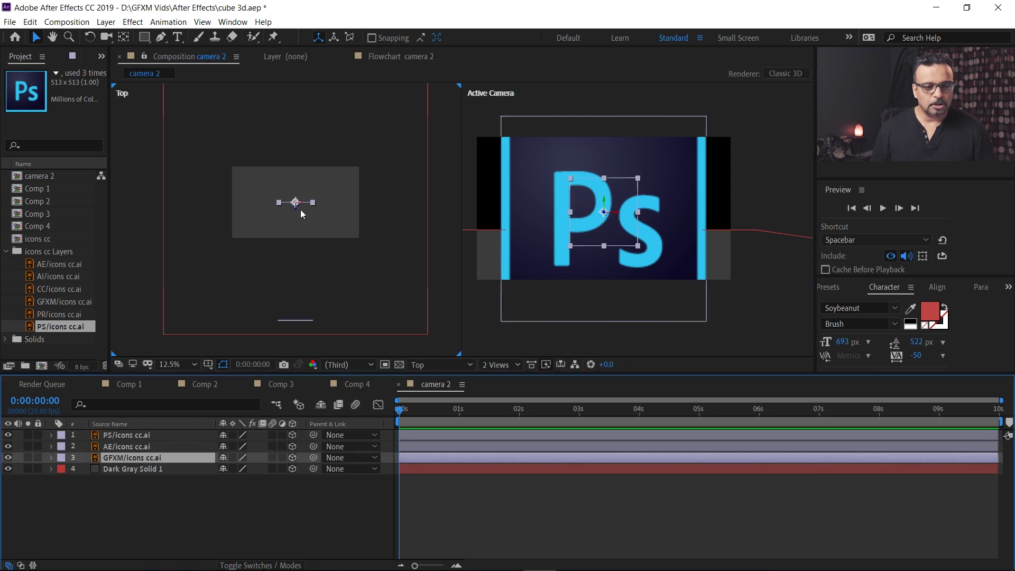
pyautogui.moveTo(300, 210); pyautogui.dragTo(307, 106)
pyautogui.press('space')
pyautogui.moveTo(366, 123); pyautogui.dragTo(372, 159)
pyautogui.moveTo(303, 142); pyautogui.dragTo(304, 151)
pyautogui.press('space')
pyautogui.moveTo(400, 261)
pyautogui.mouseDown()
pyautogui.moveTo(390, 220)
pyautogui.moveTo(401, 247)
pyautogui.mouseUp()
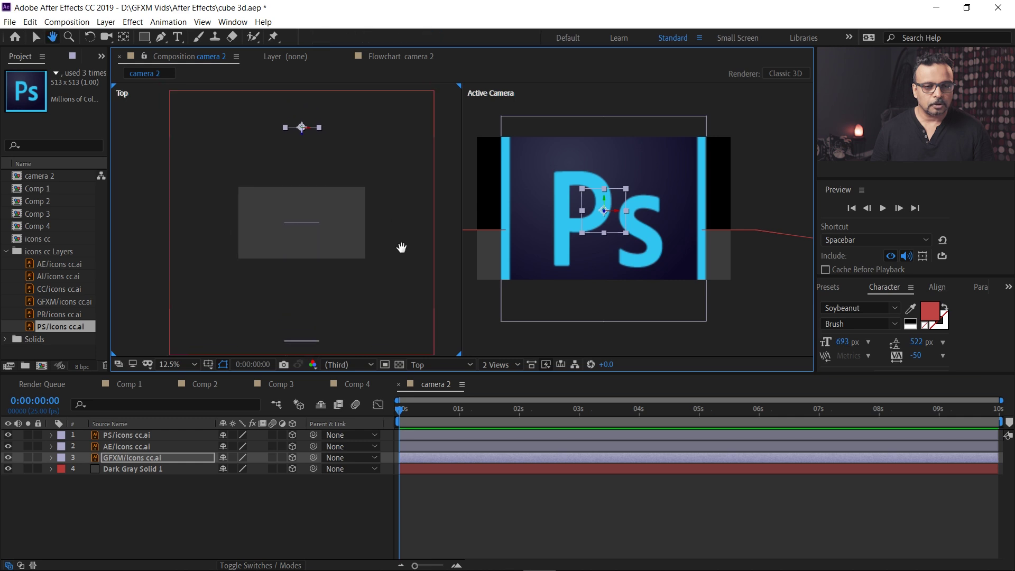
# Switch the Active Camera view to Custom View 1 and orbit it to a lower angle over the floor and icons
pyautogui.click(762, 302)
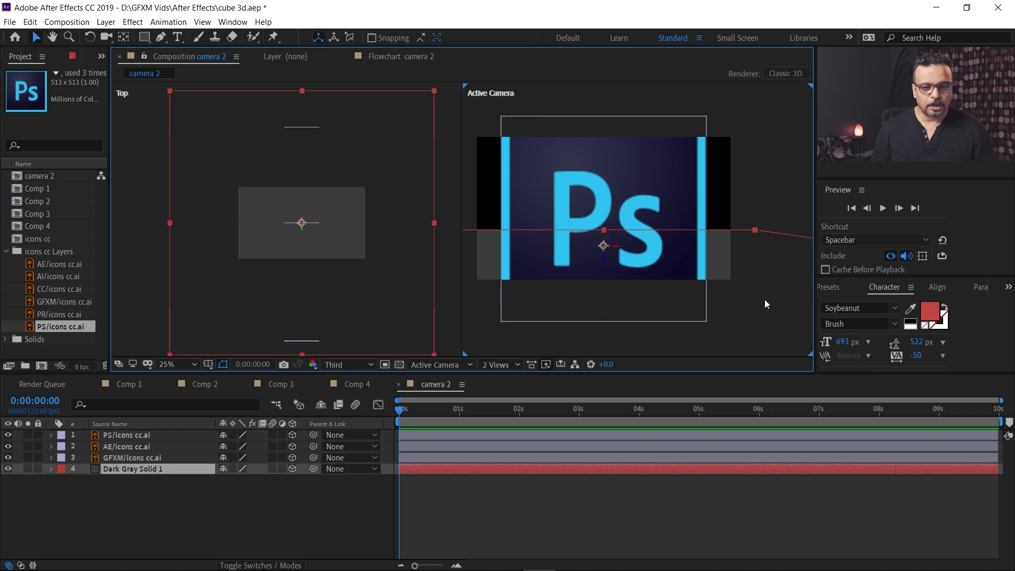
pyautogui.click(458, 366)
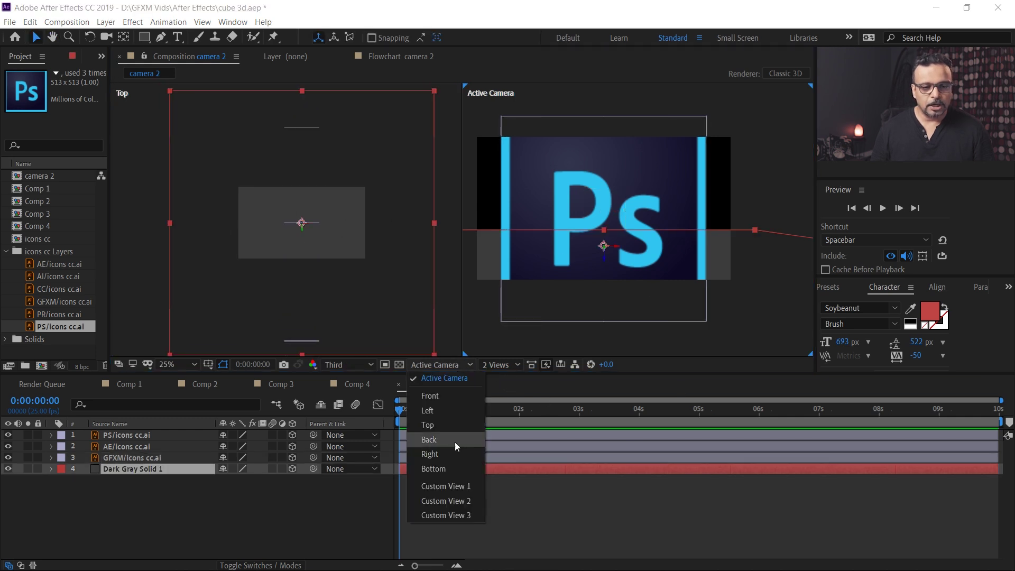
pyautogui.click(453, 485)
pyautogui.press('space')
pyautogui.moveTo(699, 304); pyautogui.dragTo(625, 240)
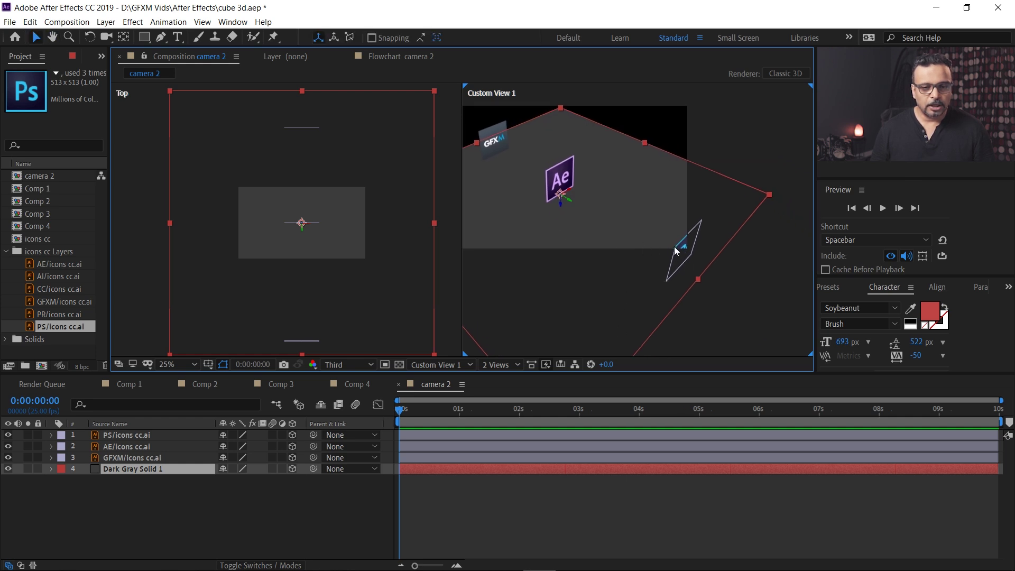
pyautogui.click(108, 40)
pyautogui.moveTo(605, 259)
pyautogui.mouseDown()
pyautogui.moveTo(610, 267)
pyautogui.moveTo(606, 255)
pyautogui.moveTo(615, 258)
pyautogui.mouseUp()
pyautogui.moveTo(549, 176); pyautogui.dragTo(498, 176)
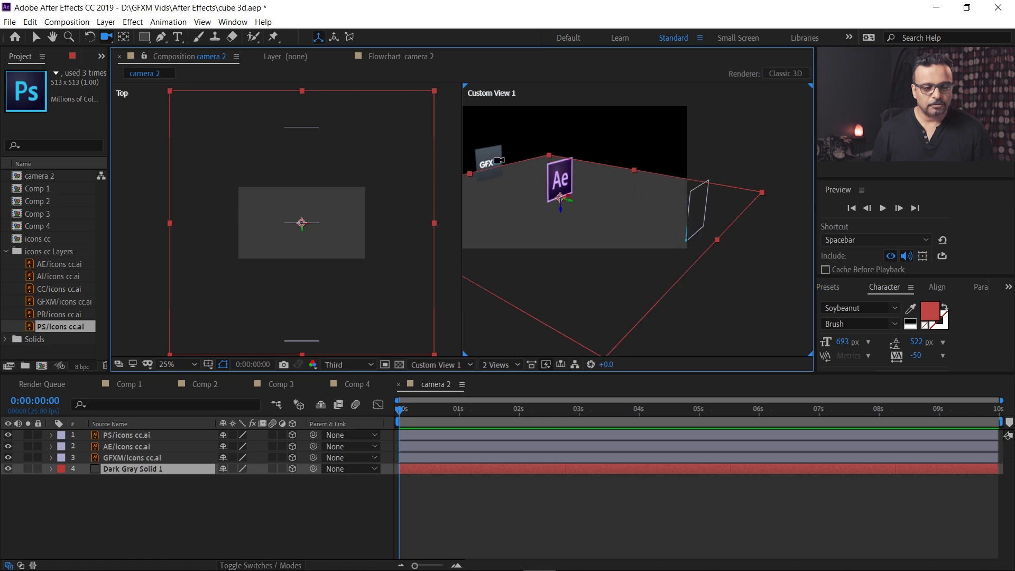
# Set the floor solid's colour to gray 696969 in its solid settings
pyautogui.click(137, 469)
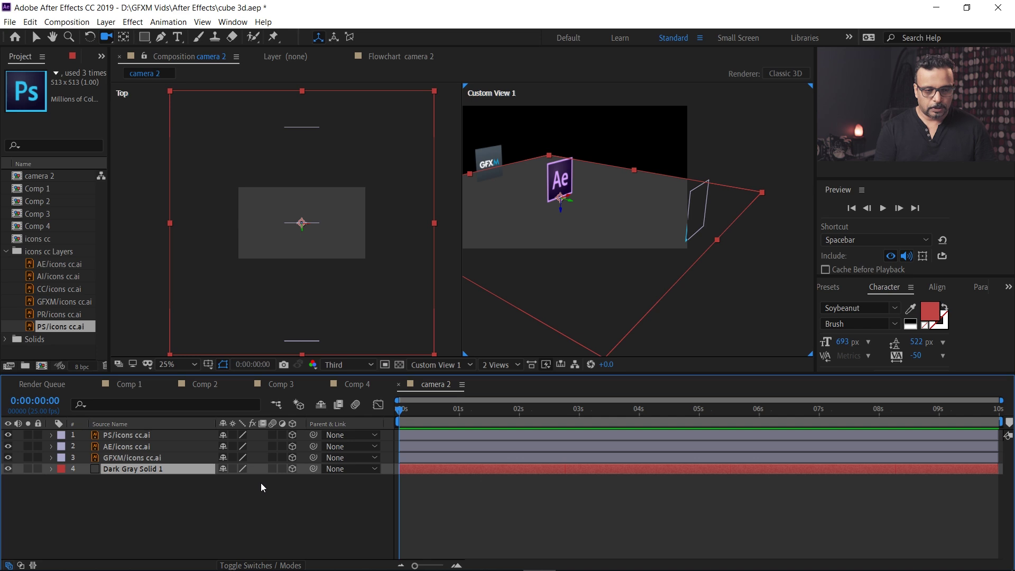
pyautogui.hotkey('ctrl', 'shift', 'y')
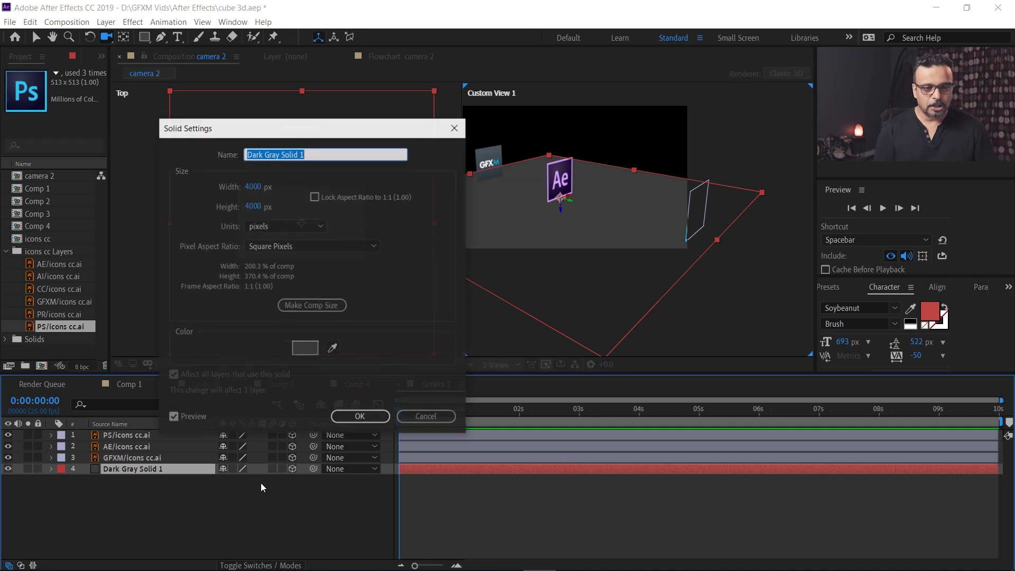
pyautogui.click(307, 349)
pyautogui.write('696969')
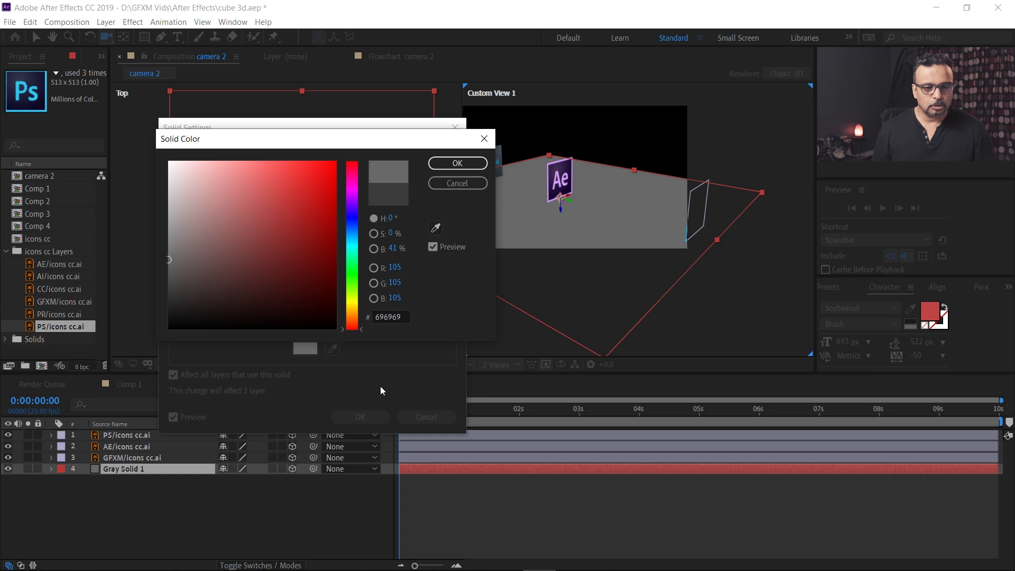
pyautogui.click(451, 167)
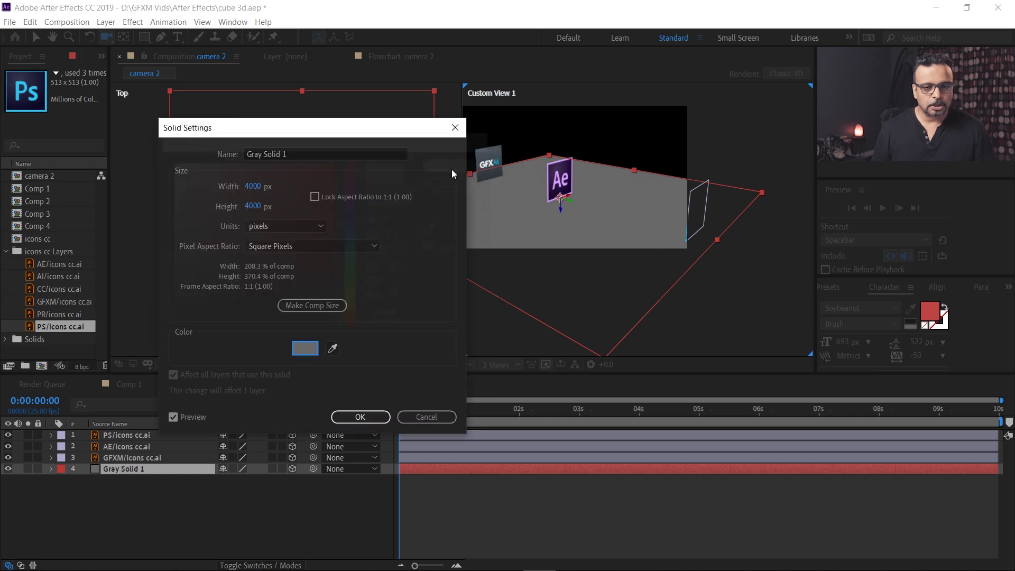
pyautogui.click(347, 421)
# Add a two-node camera layer with the 35mm preset to the camera 2 composition
pyautogui.moveTo(632, 220); pyautogui.dragTo(556, 230)
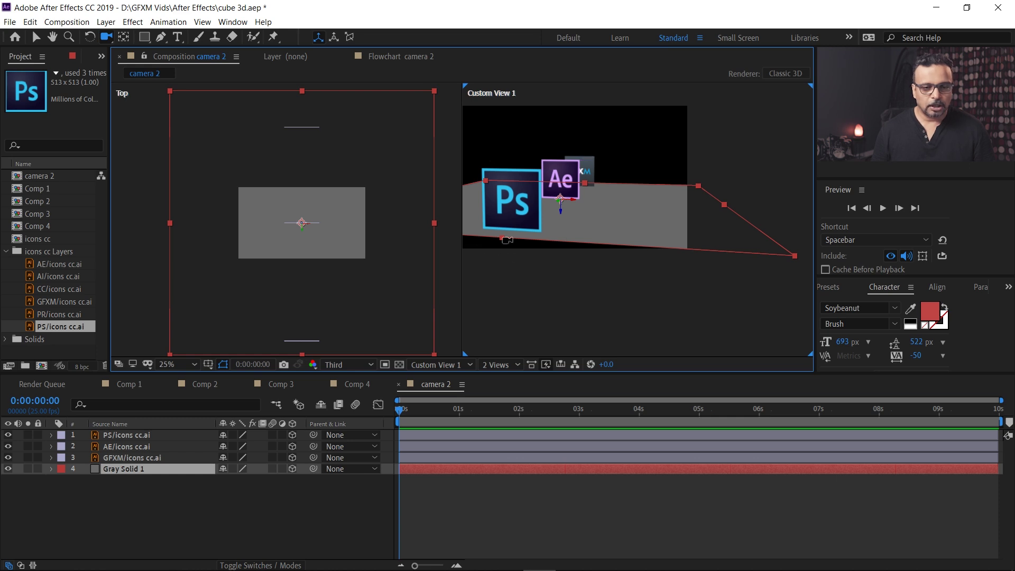
pyautogui.moveTo(525, 218); pyautogui.dragTo(550, 220)
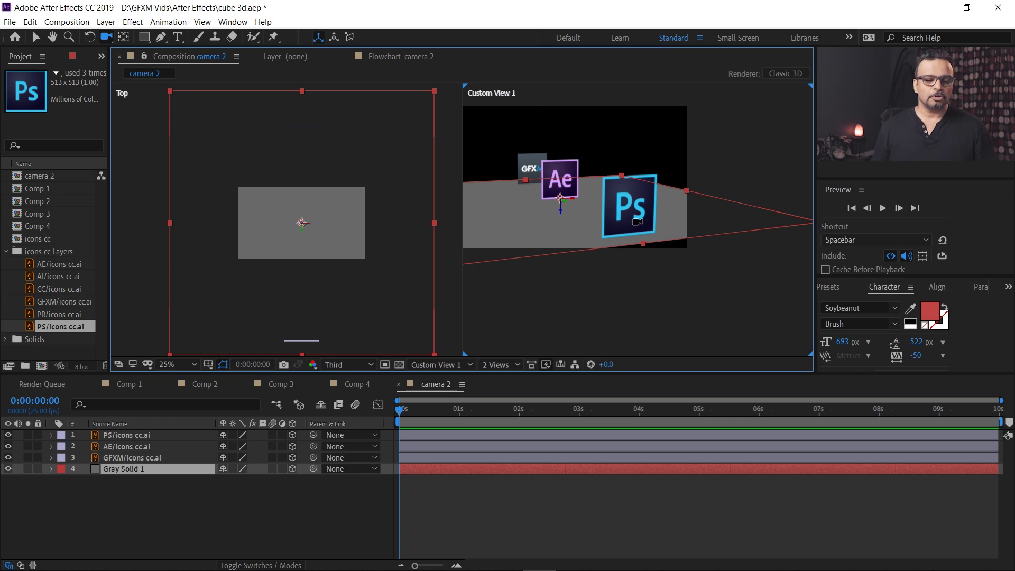
pyautogui.moveTo(635, 221)
pyautogui.mouseDown()
pyautogui.moveTo(614, 207)
pyautogui.moveTo(629, 209)
pyautogui.mouseUp()
pyautogui.click(135, 505)
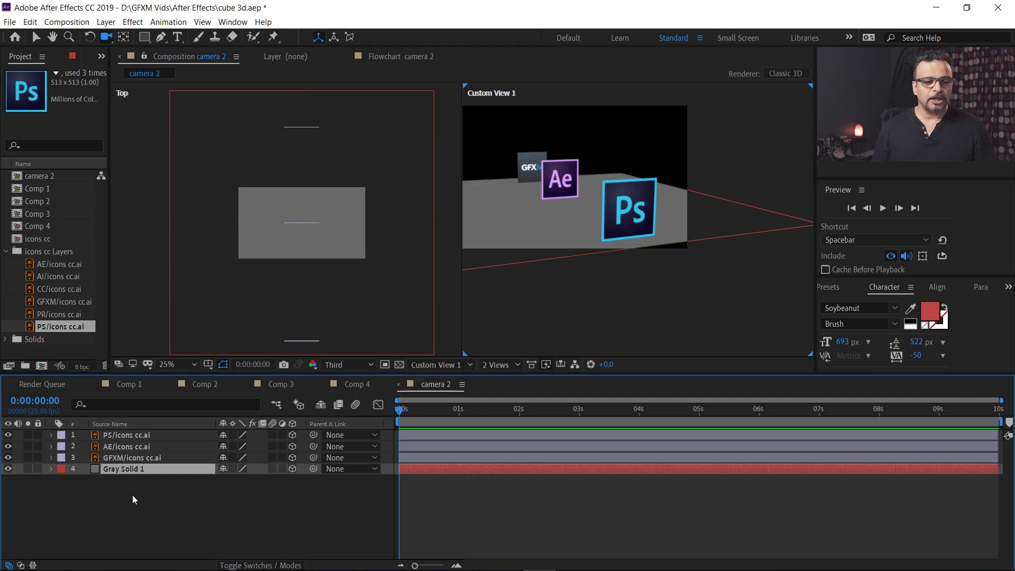
pyautogui.rightClick(113, 497)
pyautogui.moveTo(142, 370)
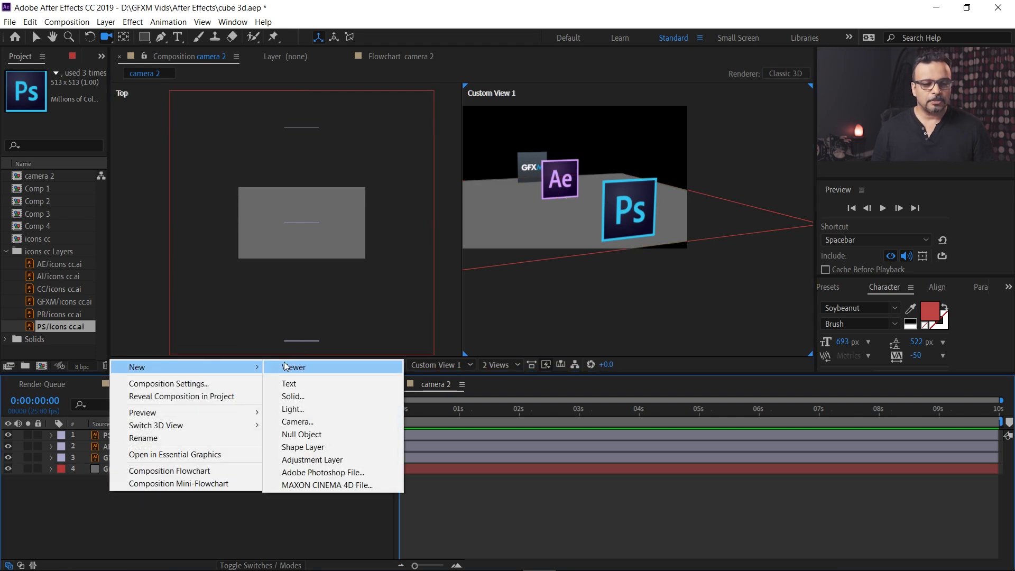
pyautogui.click(308, 422)
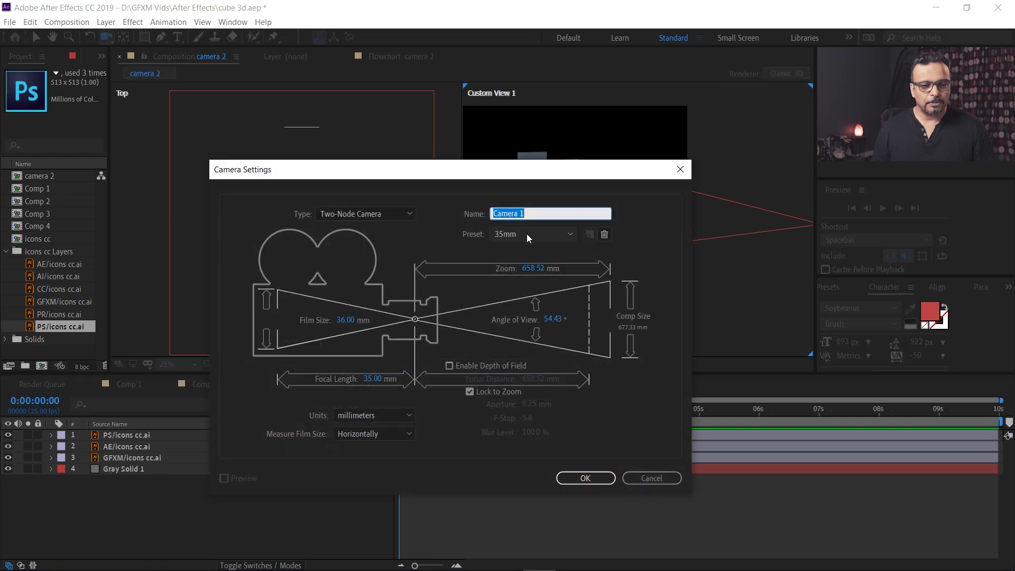
pyautogui.click(573, 477)
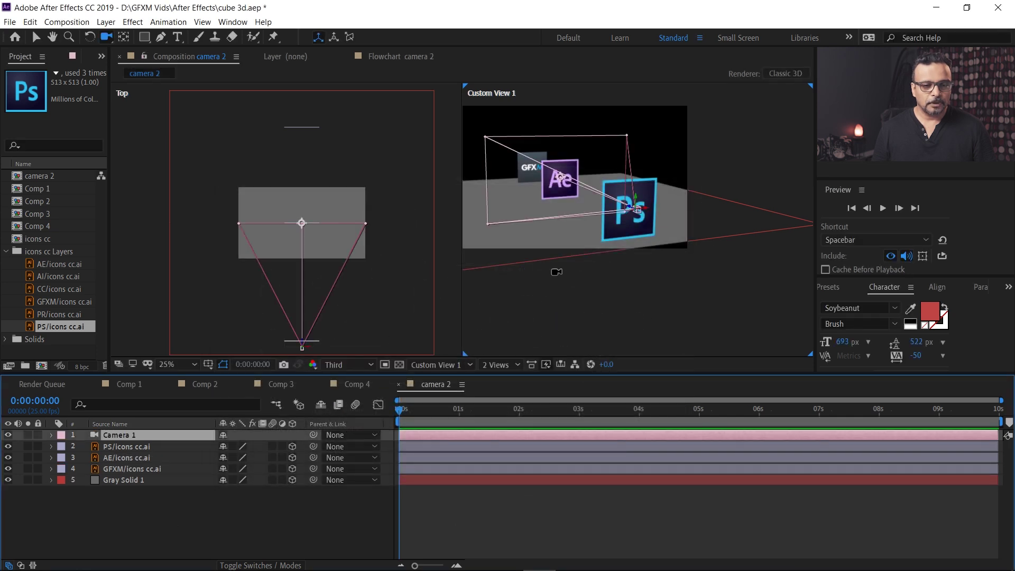
# Move Camera 1 backward along Z in the Top view until its point of interest sits on the PS icon
pyautogui.click(349, 301)
pyautogui.moveTo(349, 300); pyautogui.dragTo(343, 268)
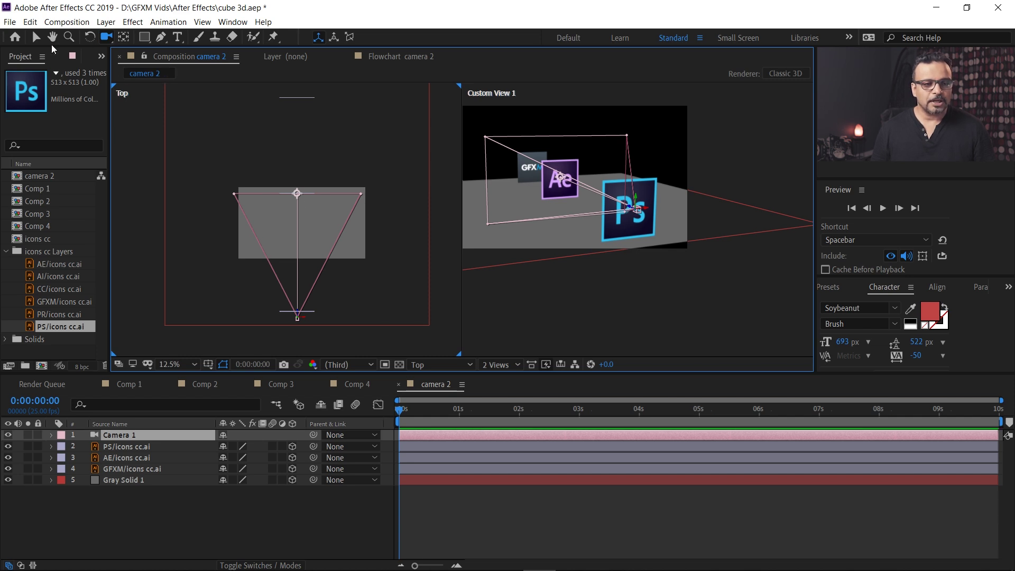
pyautogui.click(37, 38)
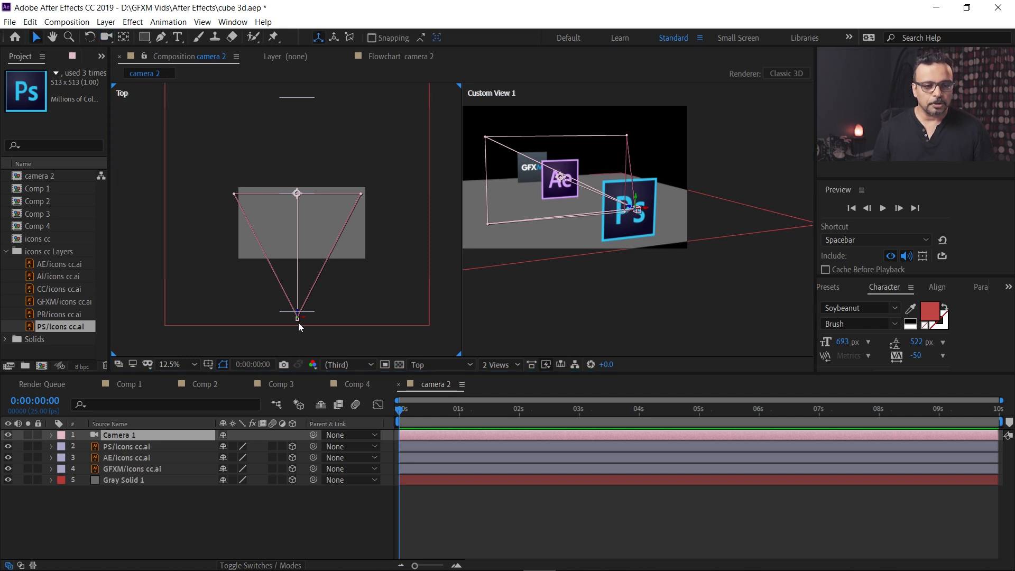
pyautogui.moveTo(299, 314); pyautogui.dragTo(306, 426)
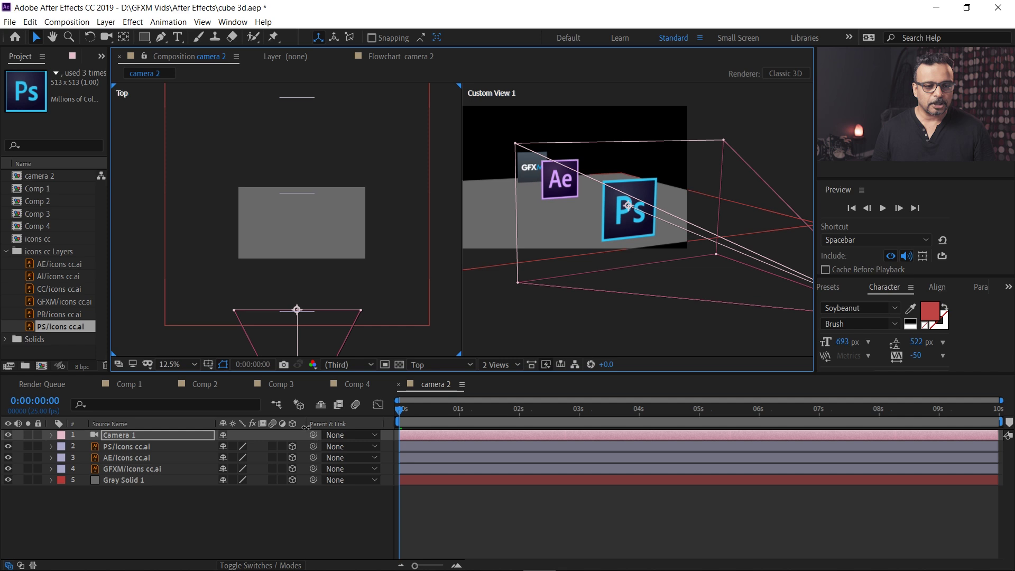
# Move the camera sideways to the right in the Top view so it views the PS icon at an angle
pyautogui.moveTo(379, 337); pyautogui.dragTo(375, 229)
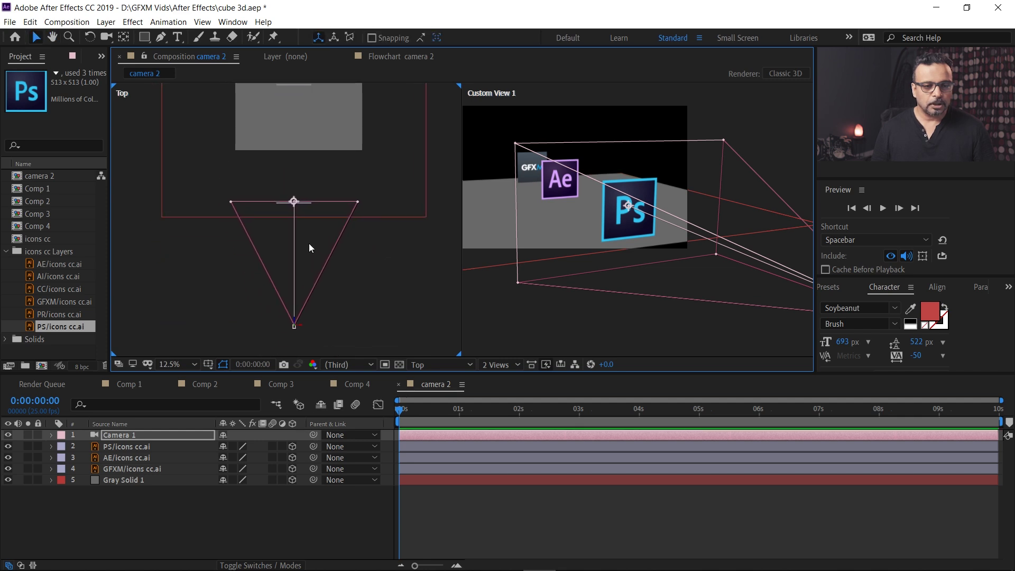
pyautogui.press(',')
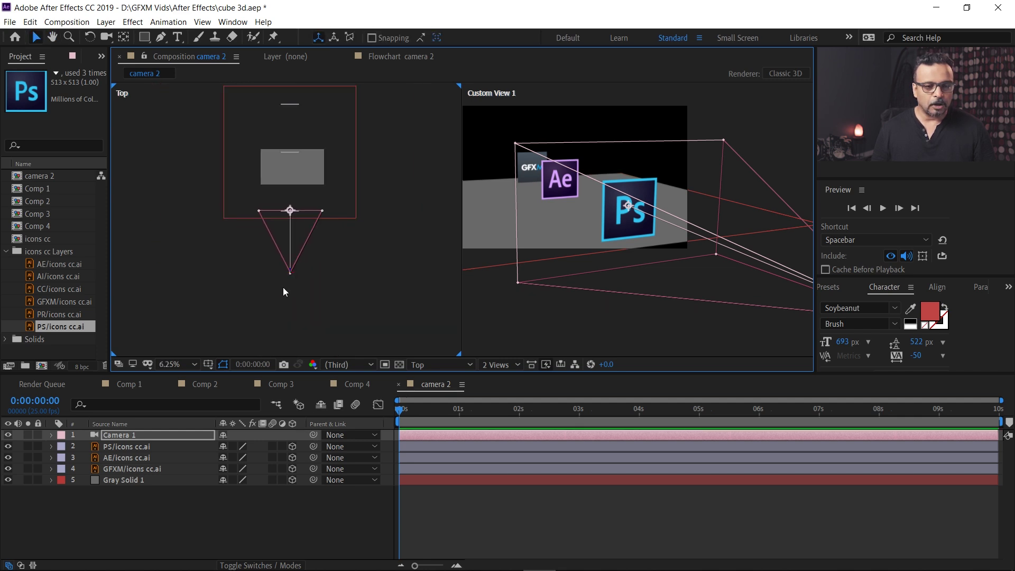
pyautogui.press('.')
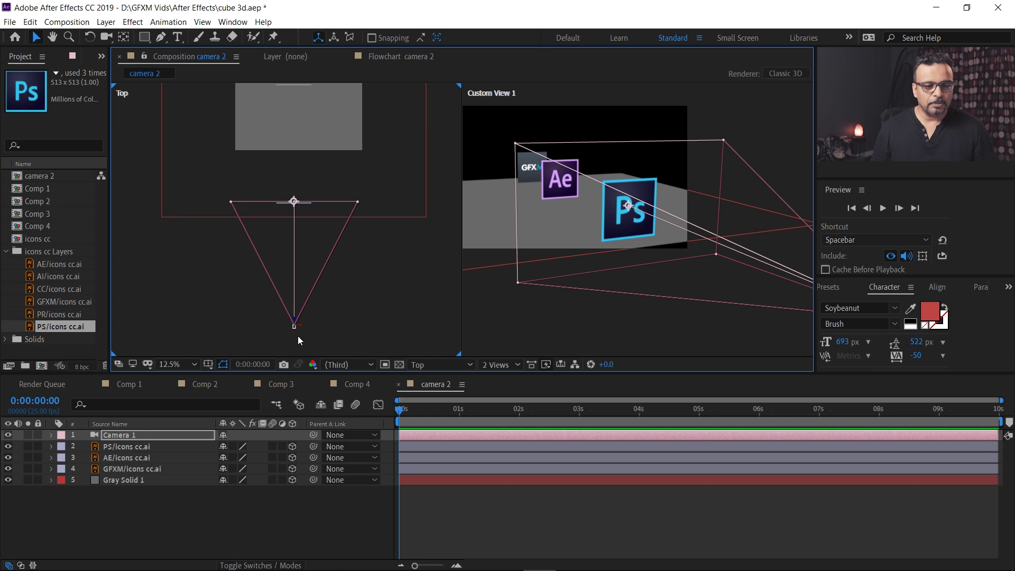
pyautogui.click(324, 326)
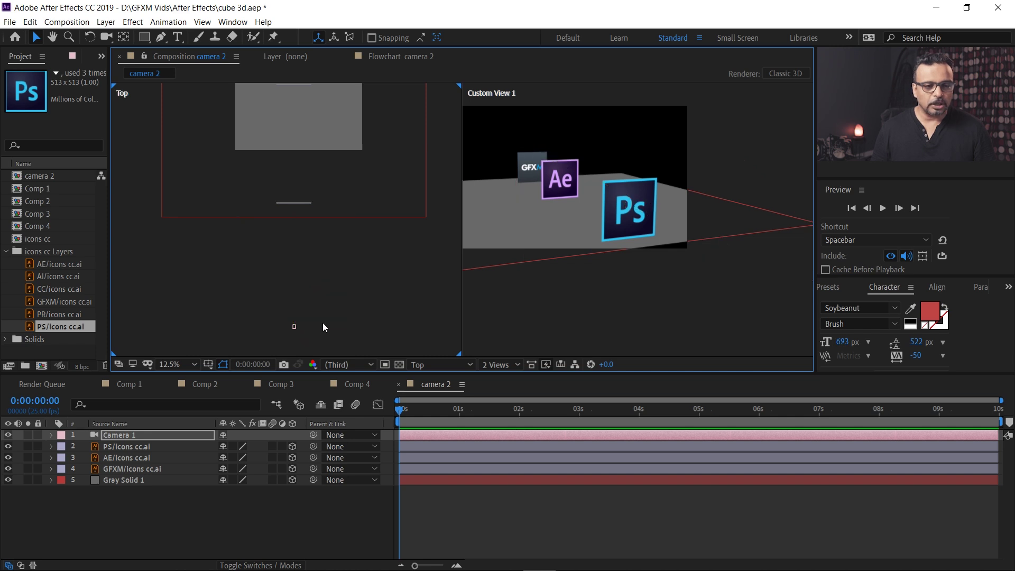
pyautogui.moveTo(294, 328); pyautogui.dragTo(347, 319)
# Change the Custom View 1 viewport to Camera 1 and move the camera farther out from the PS icon in the Top view
pyautogui.click(709, 112)
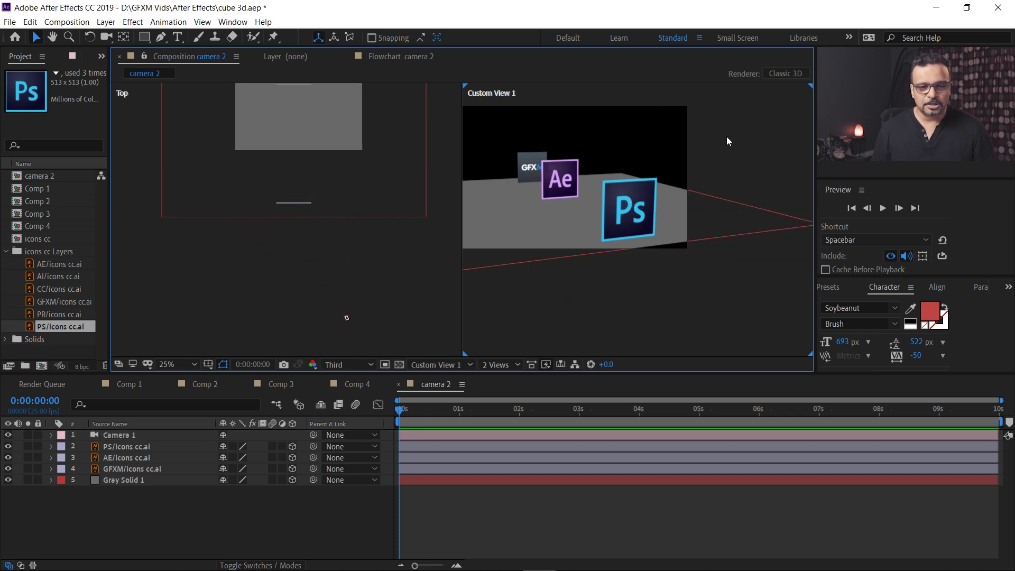
pyautogui.click(458, 365)
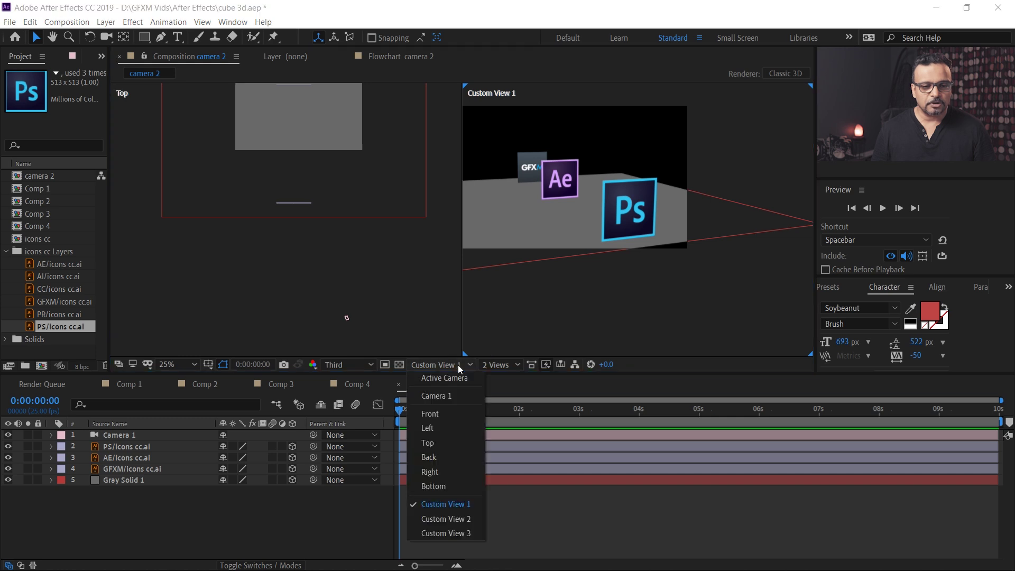
pyautogui.click(454, 393)
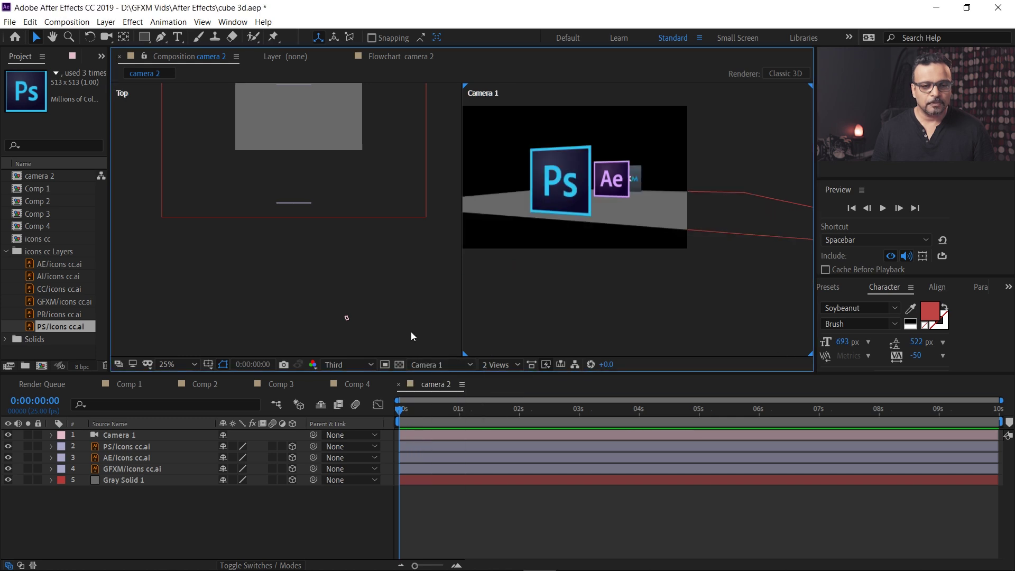
pyautogui.moveTo(346, 320); pyautogui.dragTo(368, 344)
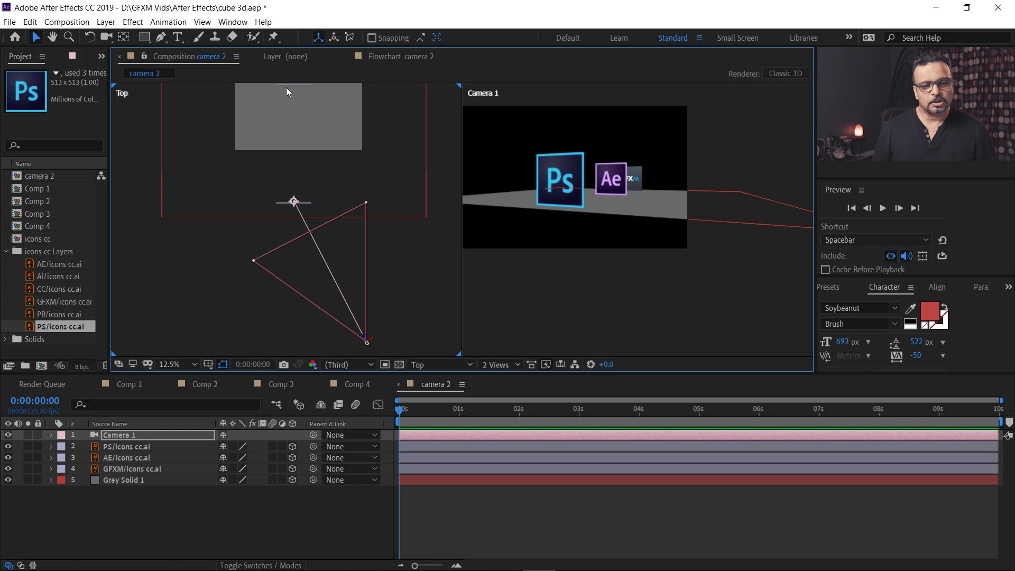
# Start keyframing Camera 1's Point of Interest and Position at 0:00:00:00 and nudge its position to about 1976, 540, -3786.7
pyautogui.click(51, 434)
pyautogui.click(62, 447)
pyautogui.click(84, 469)
pyautogui.click(85, 458)
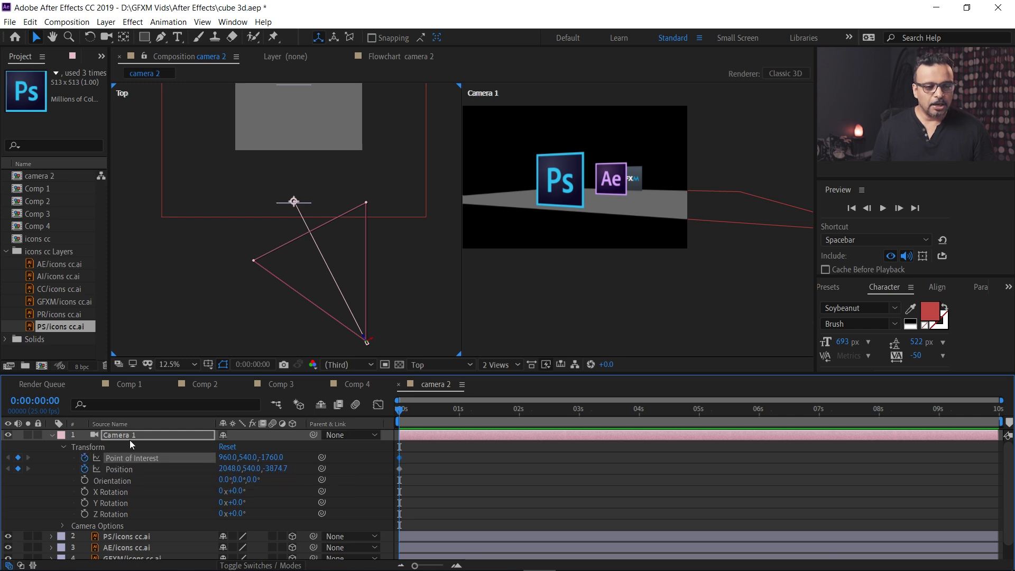
pyautogui.click(206, 300)
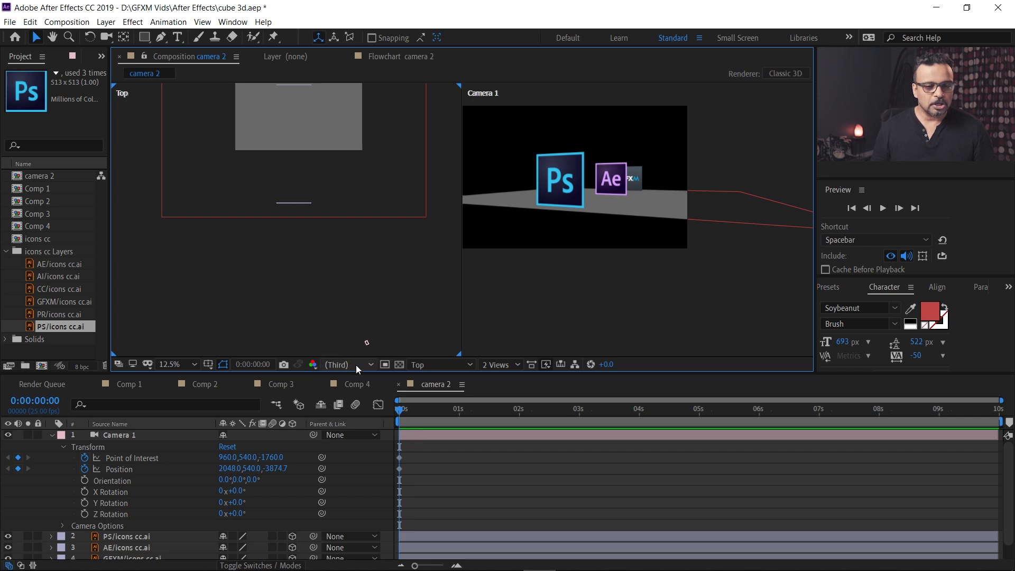
pyautogui.moveTo(366, 342)
pyautogui.mouseDown()
pyautogui.moveTo(223, 344)
pyautogui.moveTo(362, 338)
pyautogui.mouseUp()
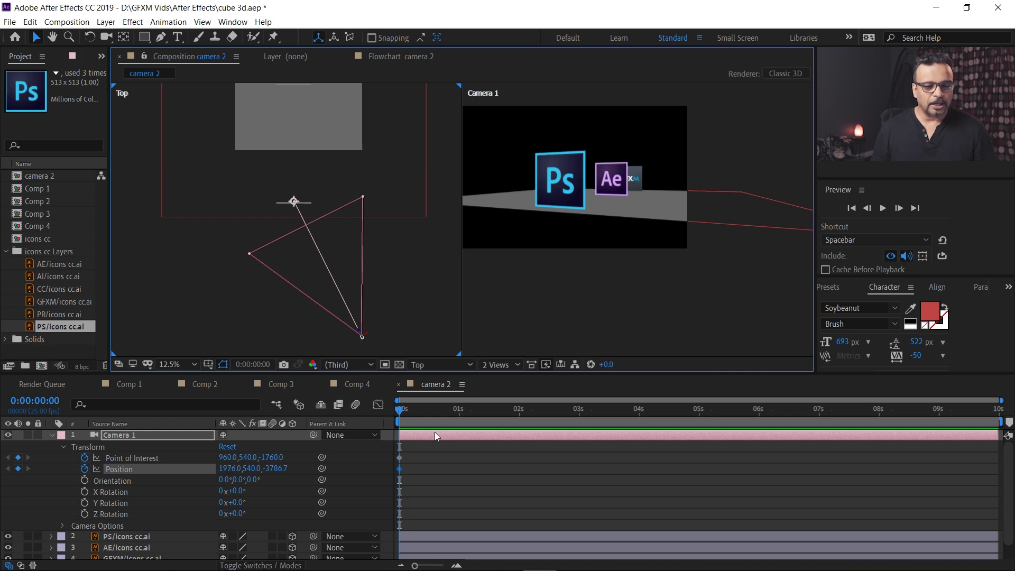
# At 0:00:00:24, move the camera to about 216, 540, -2906.7 and bend its motion path into an outward curve around the PS icon
pyautogui.moveTo(402, 412); pyautogui.dragTo(458, 414)
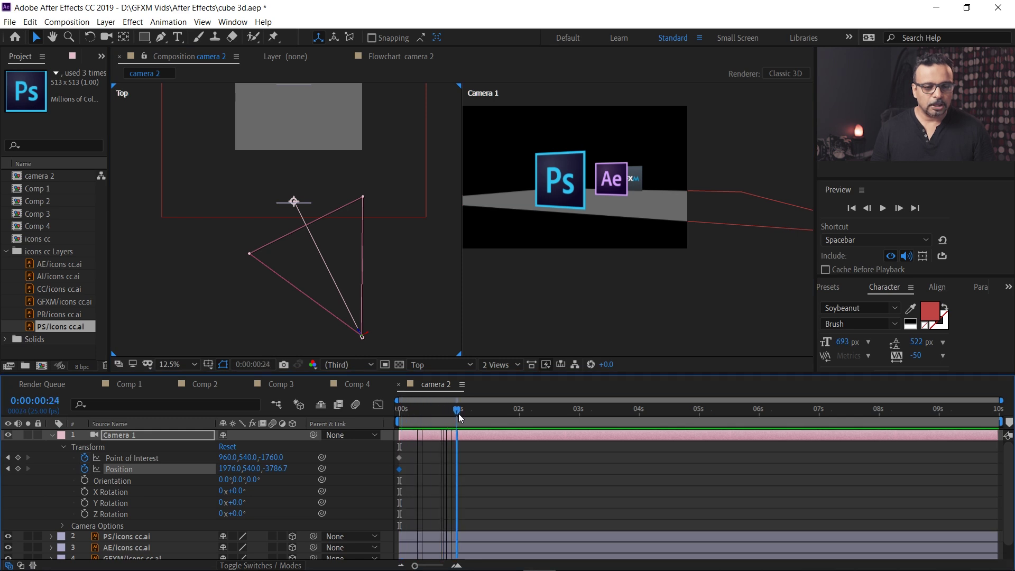
pyautogui.moveTo(363, 338); pyautogui.dragTo(247, 283)
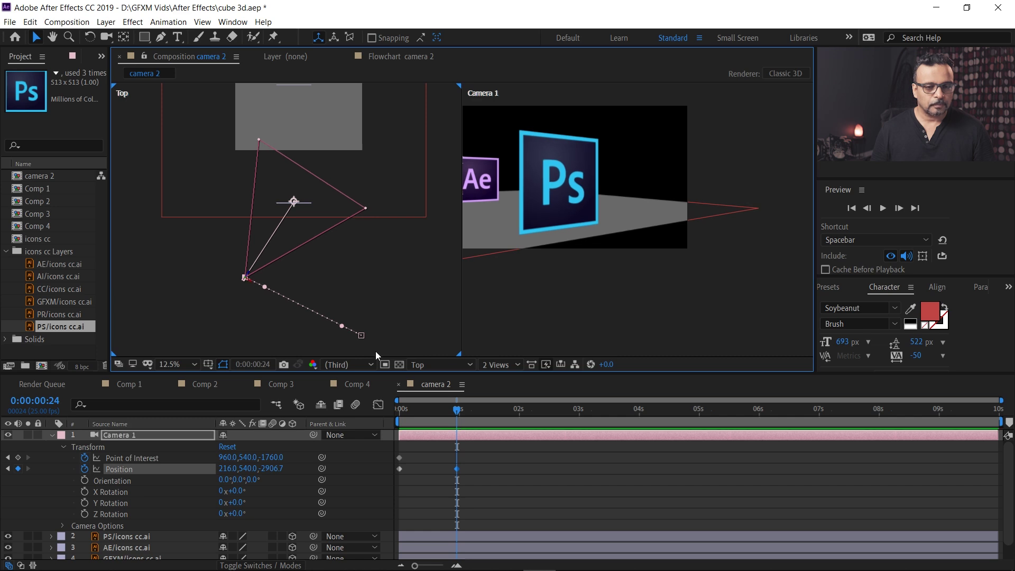
pyautogui.moveTo(344, 326); pyautogui.dragTo(307, 349)
pyautogui.moveTo(262, 285); pyautogui.dragTo(251, 294)
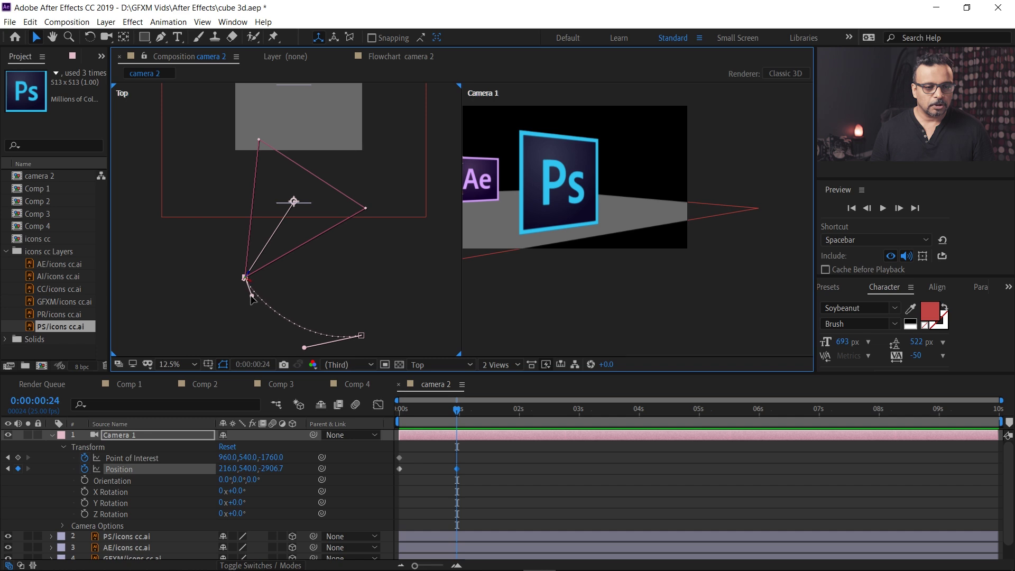
pyautogui.moveTo(455, 411)
pyautogui.mouseDown()
pyautogui.moveTo(367, 411)
pyautogui.moveTo(455, 423)
pyautogui.mouseUp()
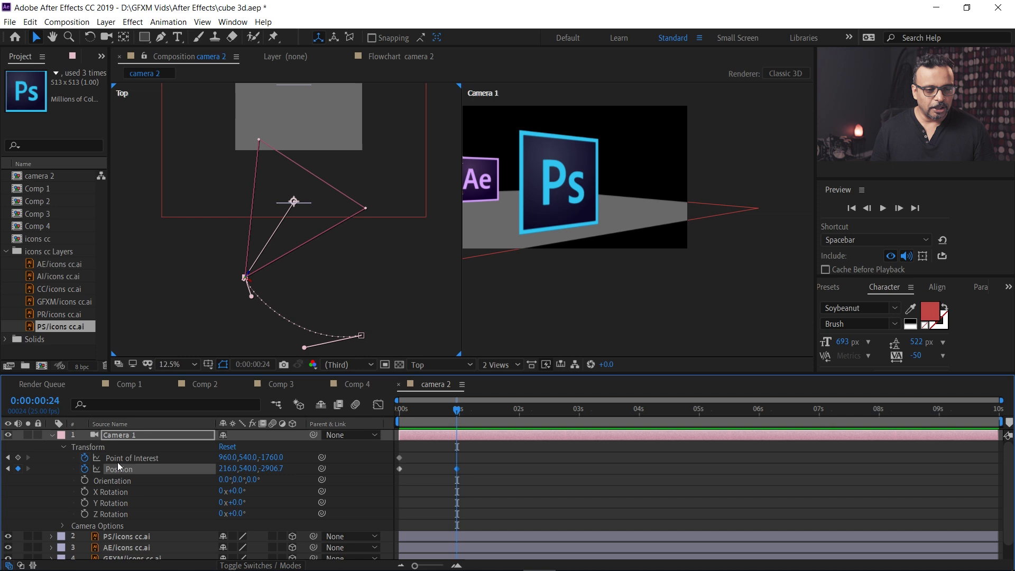
pyautogui.click(18, 458)
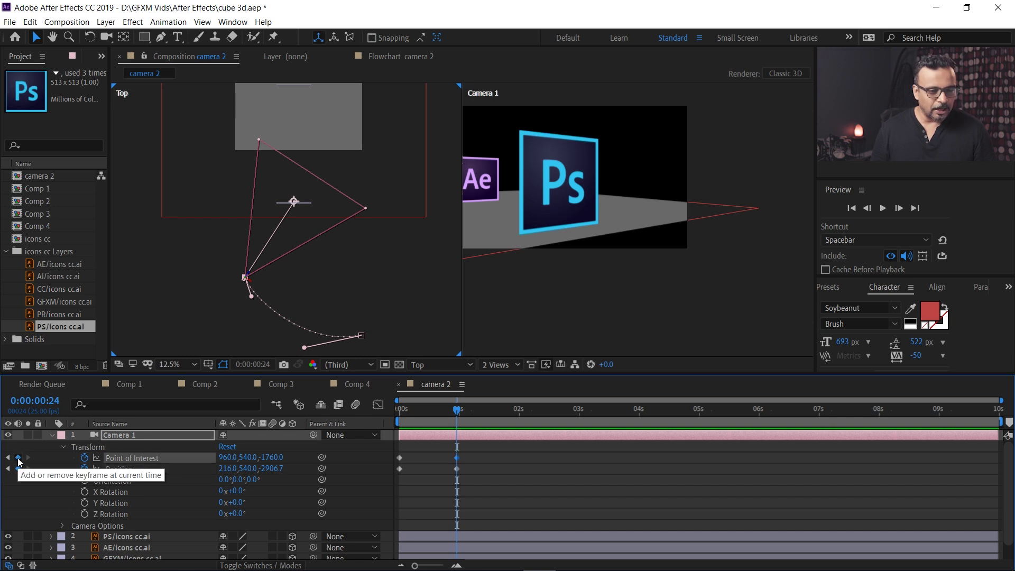
pyautogui.press('Delete')
pyautogui.click(456, 469)
pyautogui.click(499, 449)
pyautogui.click(481, 408)
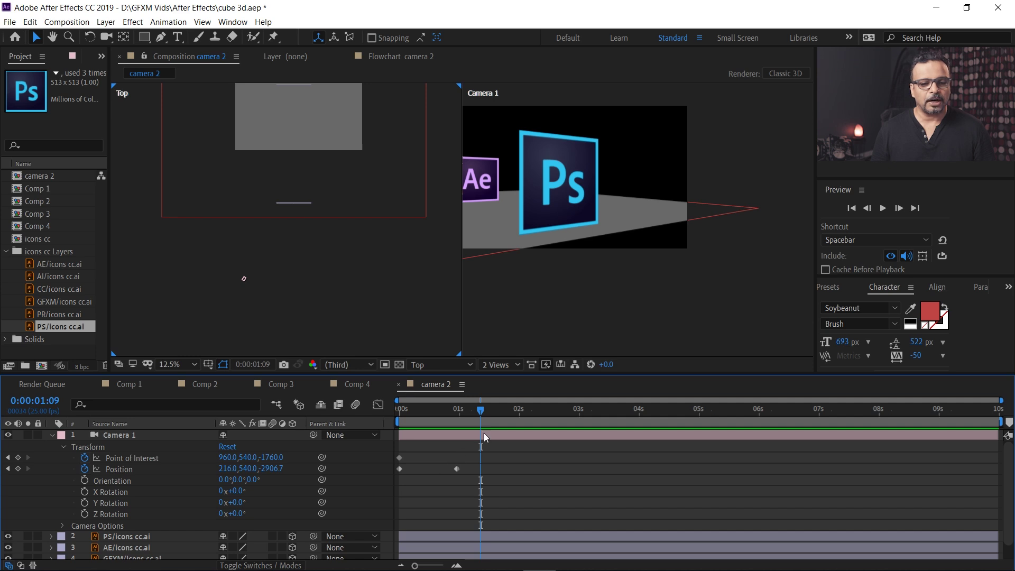
pyautogui.moveTo(478, 410); pyautogui.dragTo(457, 408)
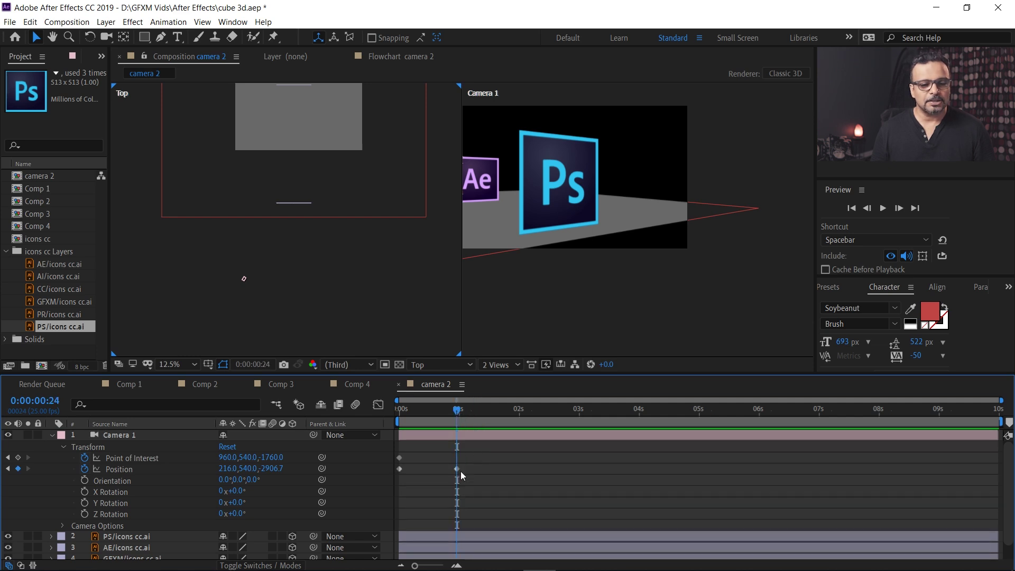
# Add a Point of Interest keyframe at 0:00:00:24, and move the point of interest to the AE icon at 0:00:01:12
pyautogui.click(18, 458)
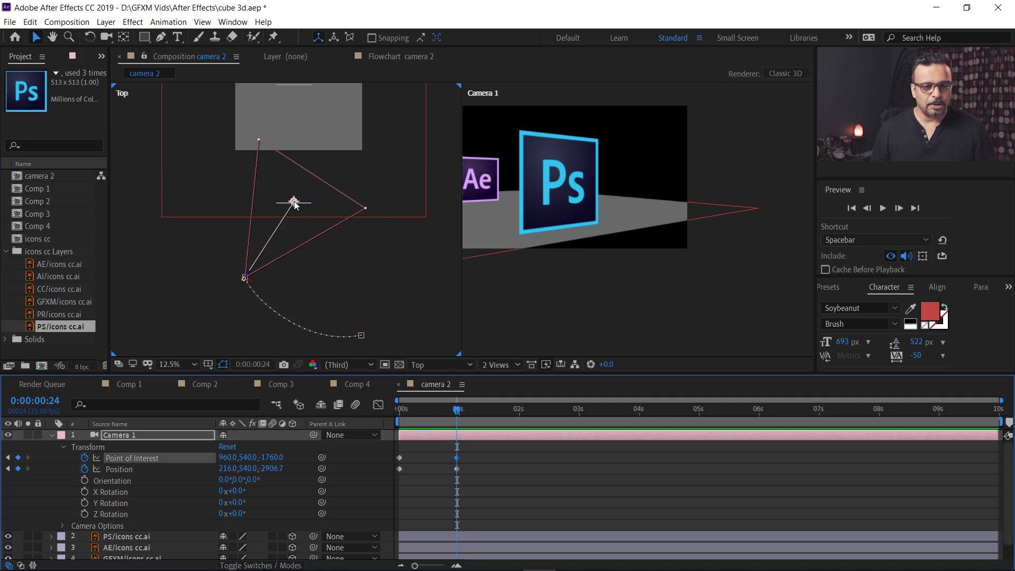
pyautogui.moveTo(426, 411); pyautogui.dragTo(485, 414)
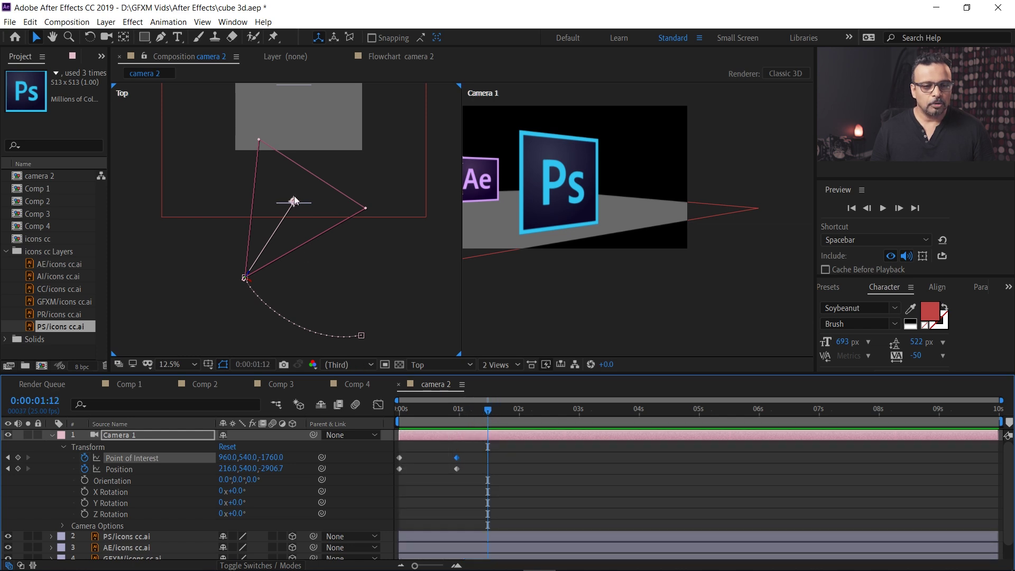
pyautogui.moveTo(294, 203); pyautogui.dragTo(294, 97)
pyautogui.moveTo(487, 414)
pyautogui.mouseDown()
pyautogui.moveTo(376, 408)
pyautogui.moveTo(488, 420)
pyautogui.mouseUp()
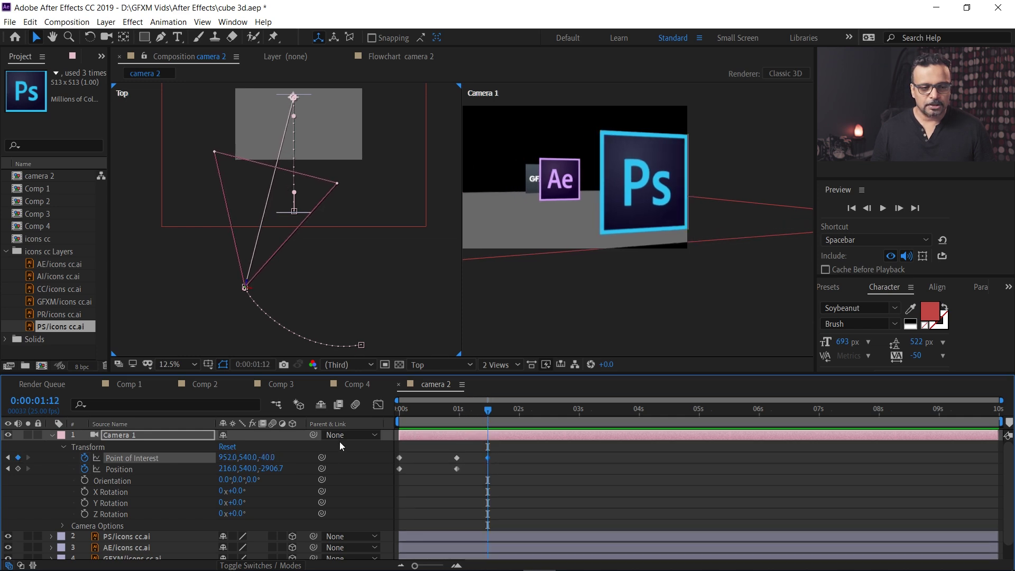
# Add a Position keyframe at 0:00:01:12, and move the camera forward to about 168, 540, -1218.7 at 0:00:02:07
pyautogui.click(18, 469)
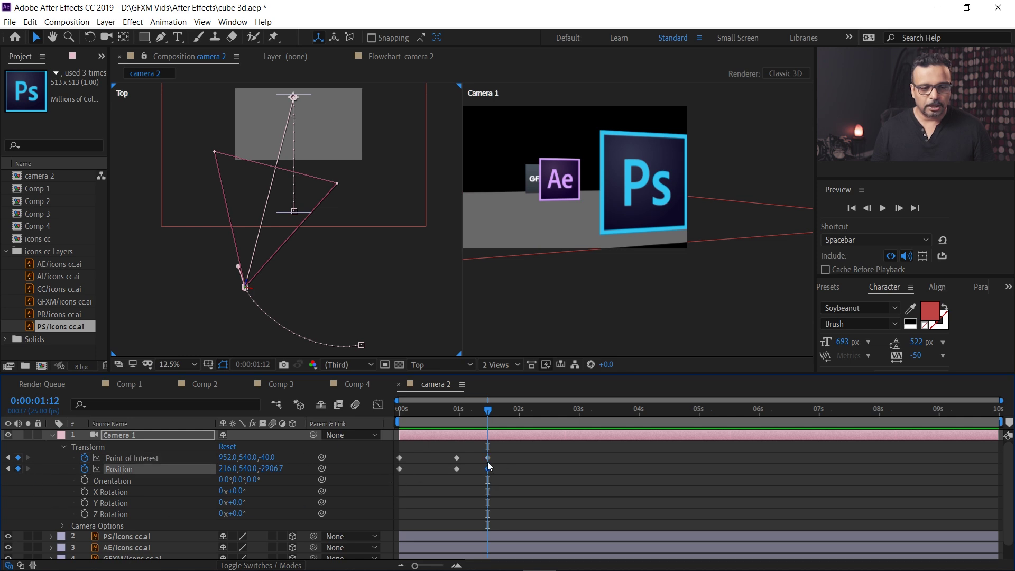
pyautogui.moveTo(487, 411); pyautogui.dragTo(537, 413)
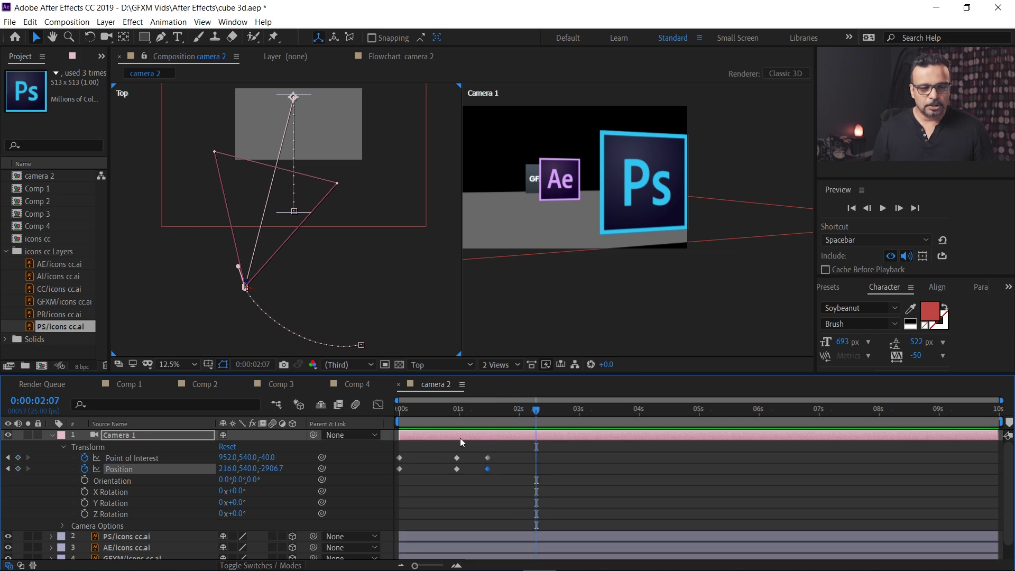
pyautogui.click(324, 277)
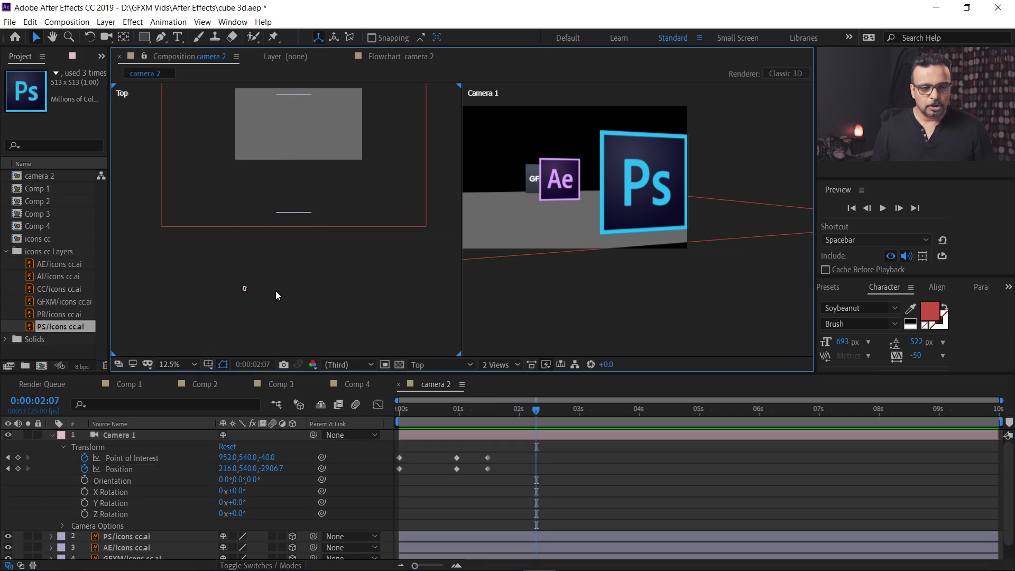
pyautogui.moveTo(245, 289); pyautogui.dragTo(241, 180)
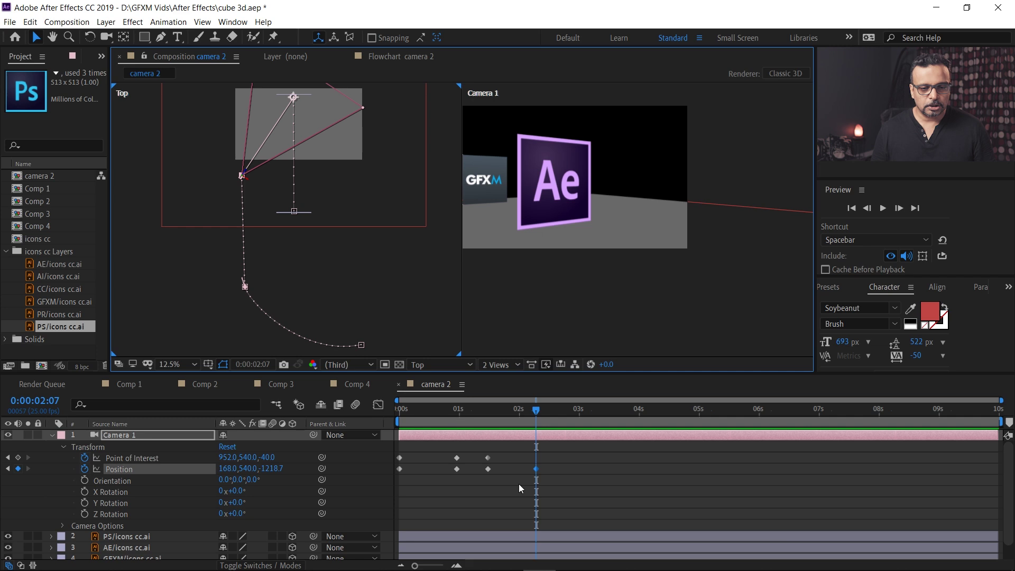
# Set the Position keyframe at 0:00:02:07 to Bezier temporal and spatial interpolation and bend the motion path into it outward
pyautogui.rightClick(537, 469)
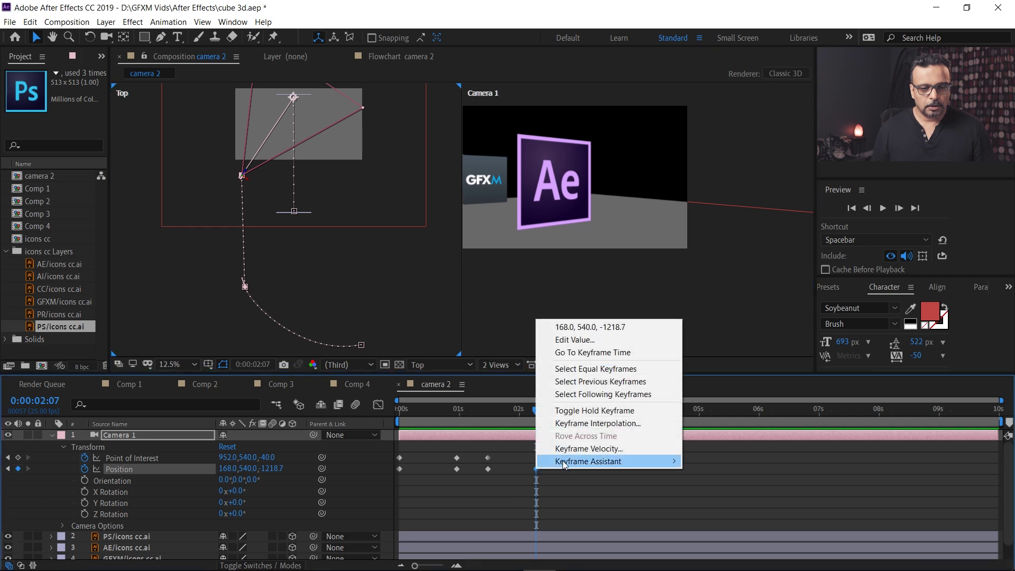
pyautogui.click(574, 423)
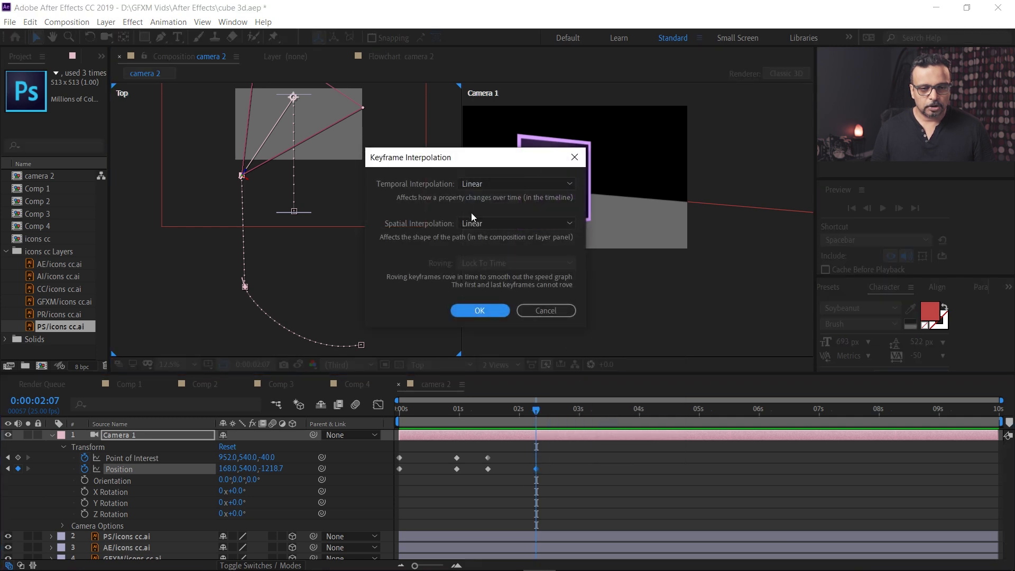
pyautogui.click(482, 183)
pyautogui.click(489, 229)
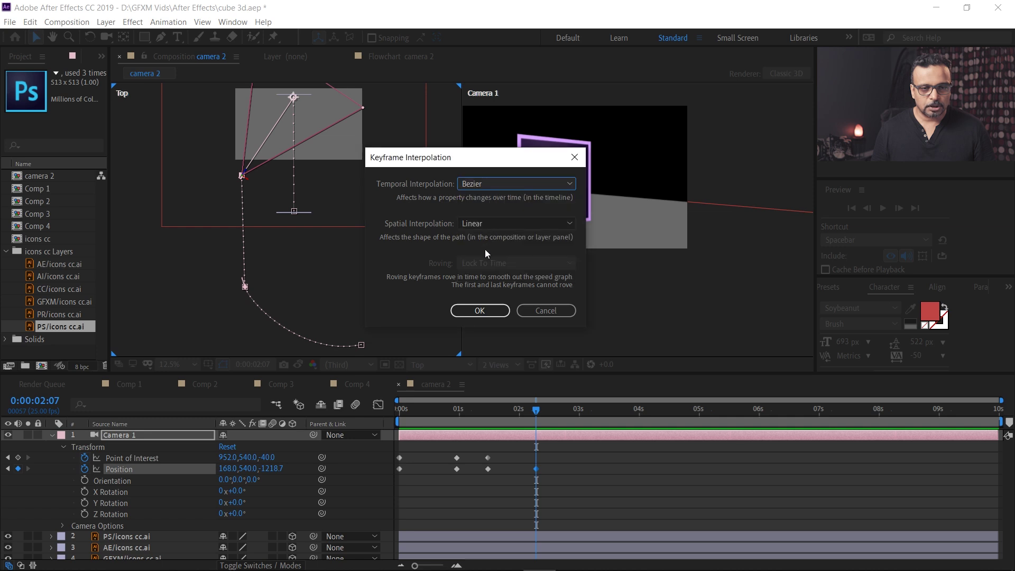
pyautogui.click(491, 224)
pyautogui.click(491, 268)
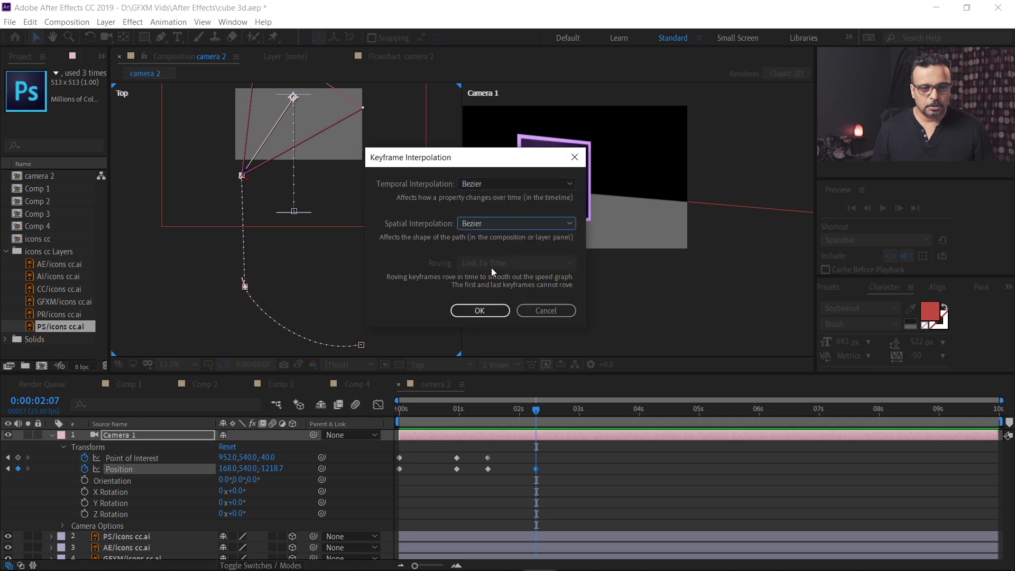
pyautogui.click(480, 310)
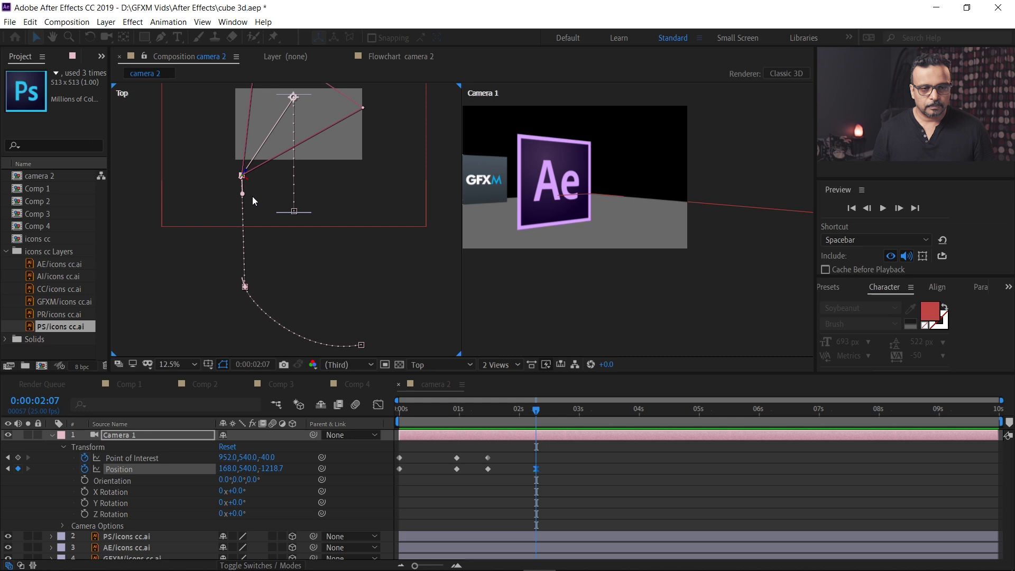
pyautogui.moveTo(242, 195); pyautogui.dragTo(208, 221)
# Preview the camera animation from the start in the Camera 1 view
pyautogui.moveTo(536, 411); pyautogui.dragTo(384, 437)
pyautogui.press('space')
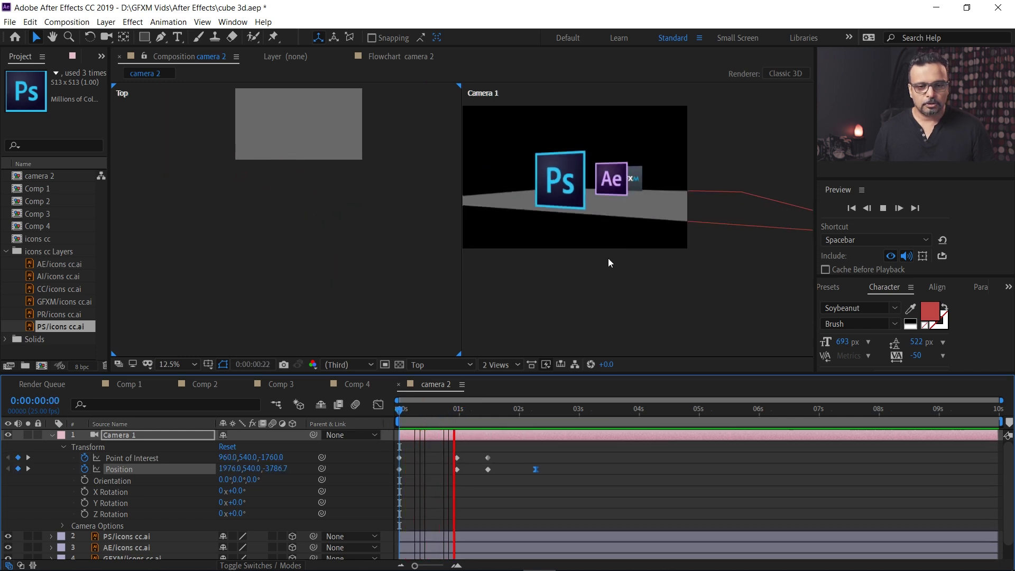
pyautogui.press('space')
pyautogui.click(607, 268)
pyautogui.press('space')
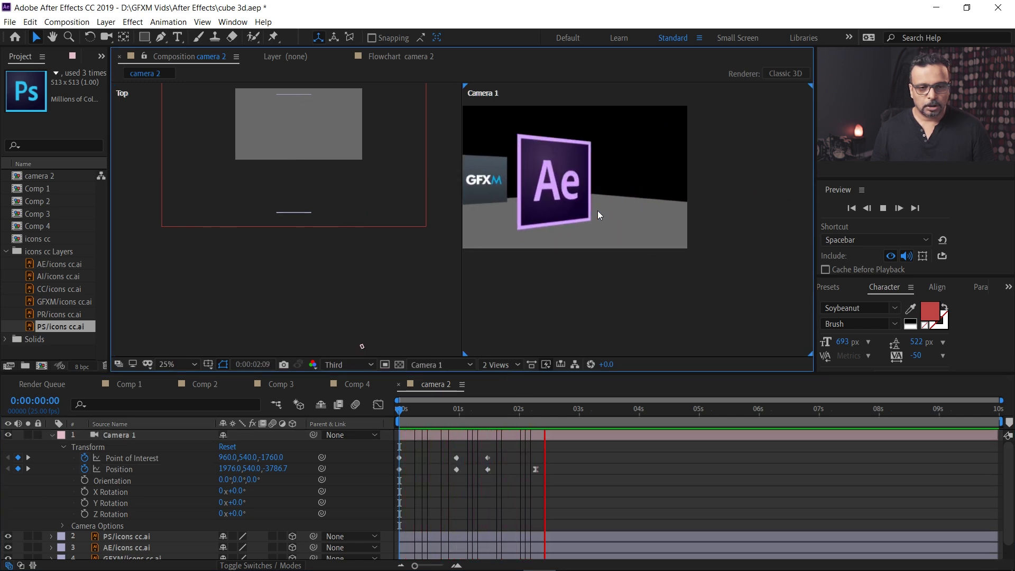
pyautogui.press('space')
# Add a Point of Interest keyframe at 0:00:02:07, and move the camera across to about 1544, 540, -1066.7 at 0:00:03:02
pyautogui.moveTo(465, 413); pyautogui.dragTo(536, 429)
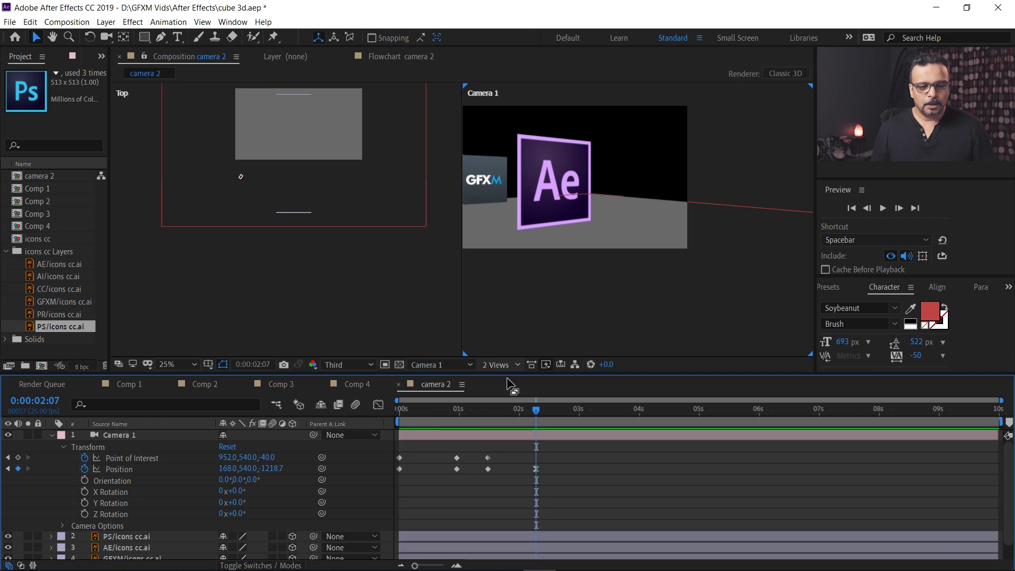
pyautogui.click(18, 458)
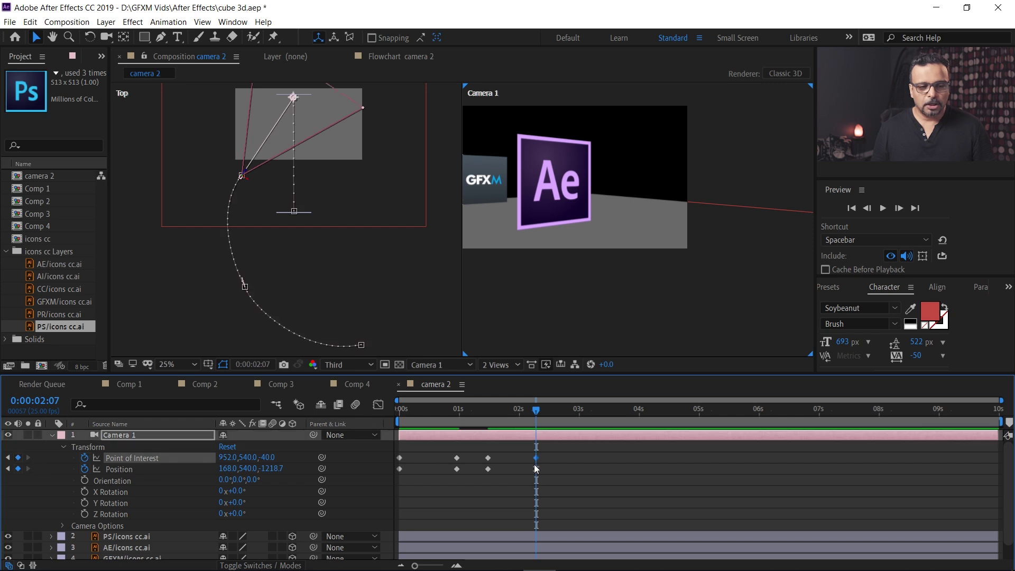
pyautogui.moveTo(550, 410); pyautogui.dragTo(582, 411)
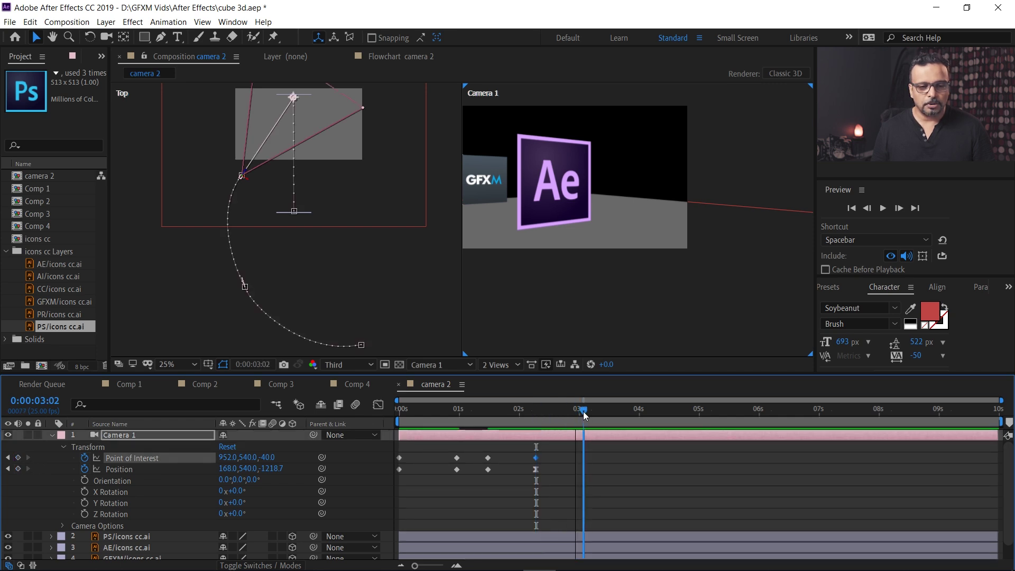
pyautogui.click(201, 177)
pyautogui.moveTo(242, 175); pyautogui.dragTo(330, 169)
pyautogui.moveTo(581, 408); pyautogui.dragTo(588, 434)
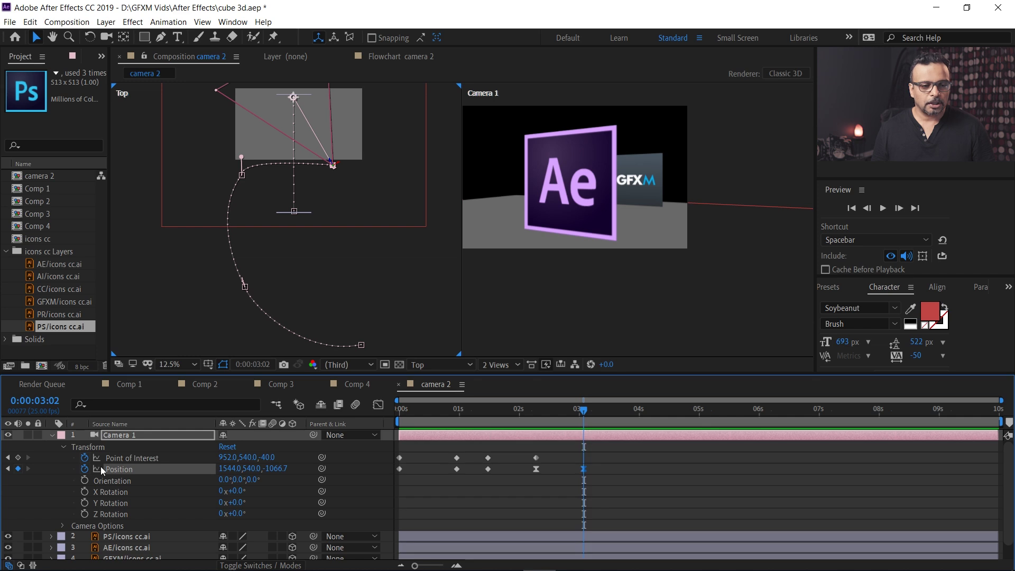
# Add a Point of Interest keyframe at 0:00:03:02, and move the point of interest to the GFXM icon, about 960, 540, 1448, at 0:00:03:18
pyautogui.click(18, 458)
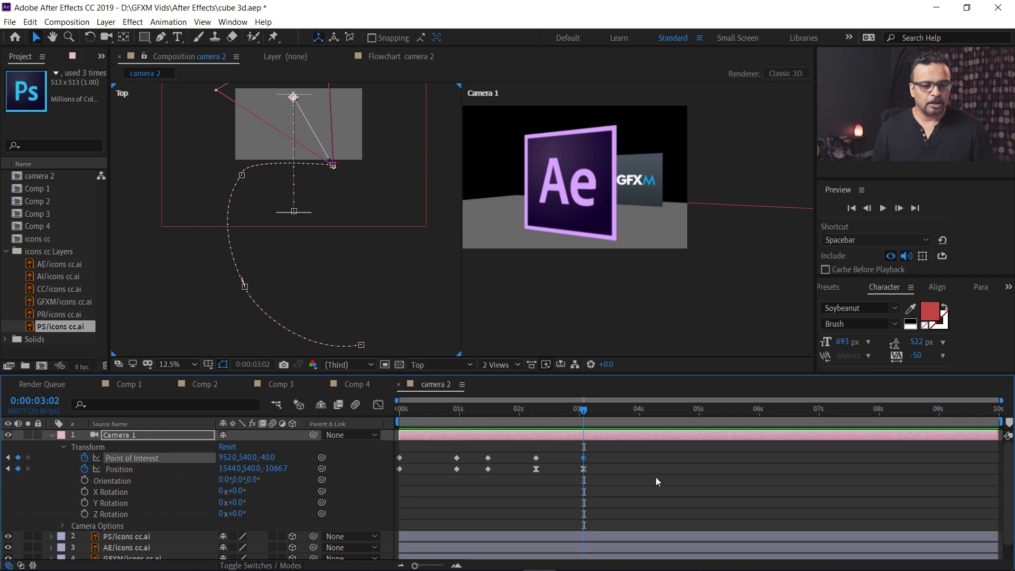
pyautogui.moveTo(588, 410); pyautogui.dragTo(621, 416)
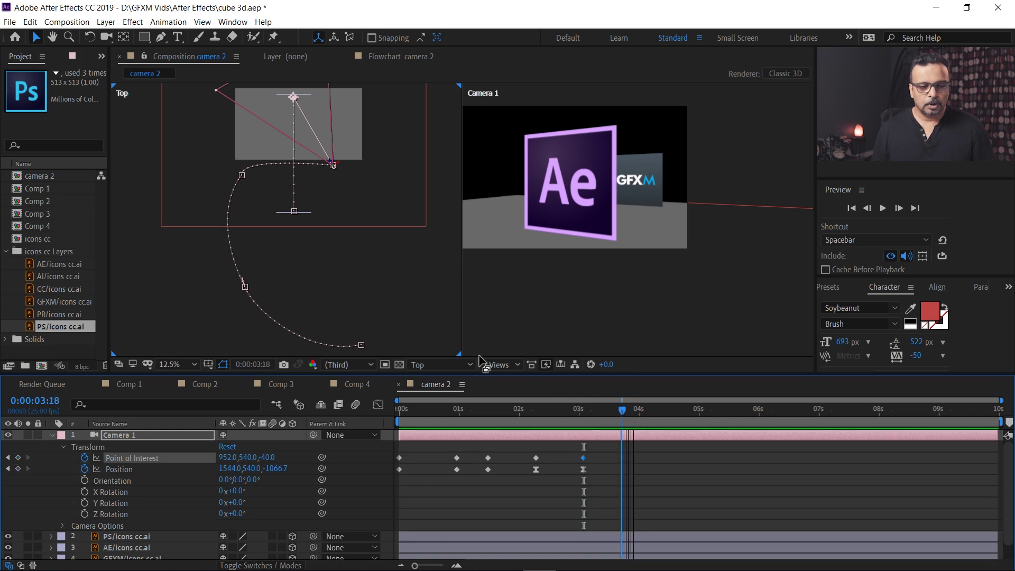
pyautogui.moveTo(408, 142); pyautogui.dragTo(383, 260)
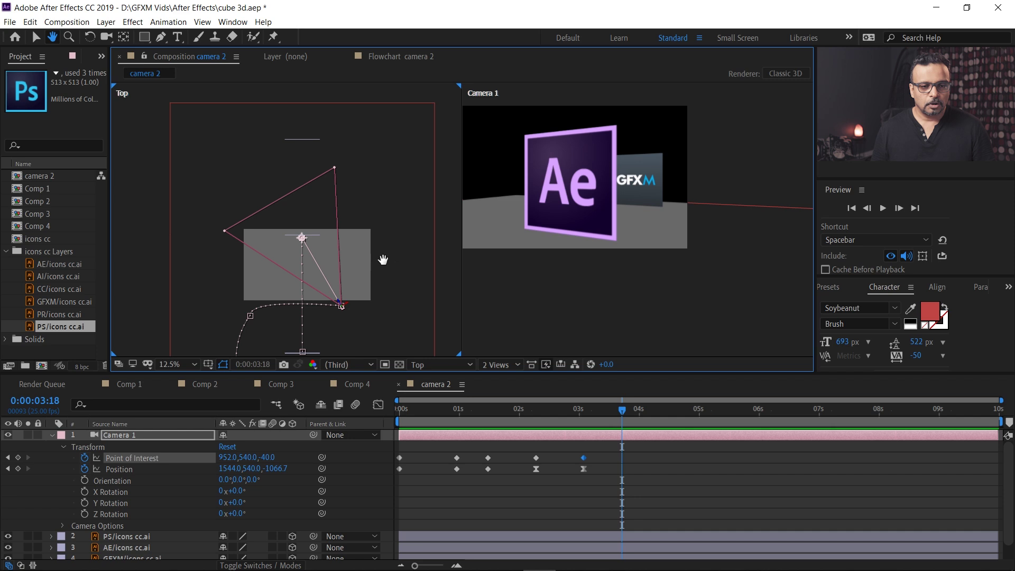
pyautogui.press('v')
pyautogui.moveTo(305, 239); pyautogui.dragTo(300, 142)
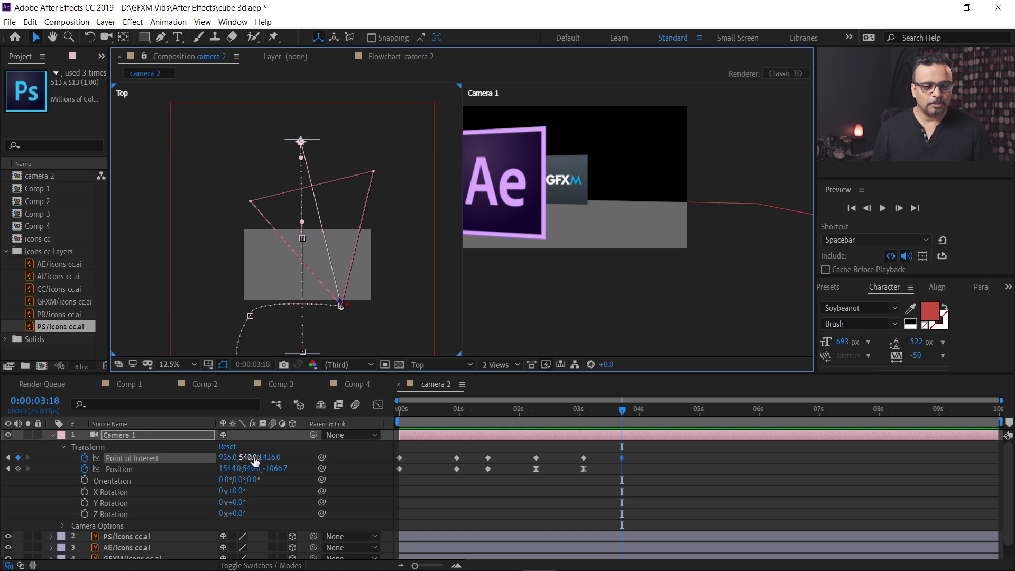
pyautogui.hotkey('ctrl', 'z')
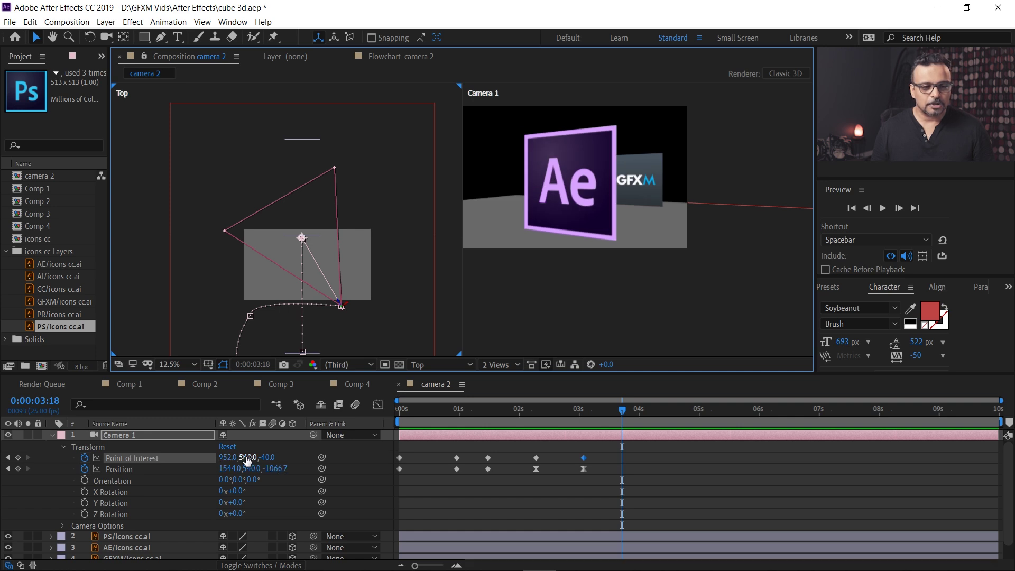
pyautogui.moveTo(226, 458); pyautogui.dragTo(448, 433)
pyautogui.moveTo(326, 236); pyautogui.dragTo(302, 140)
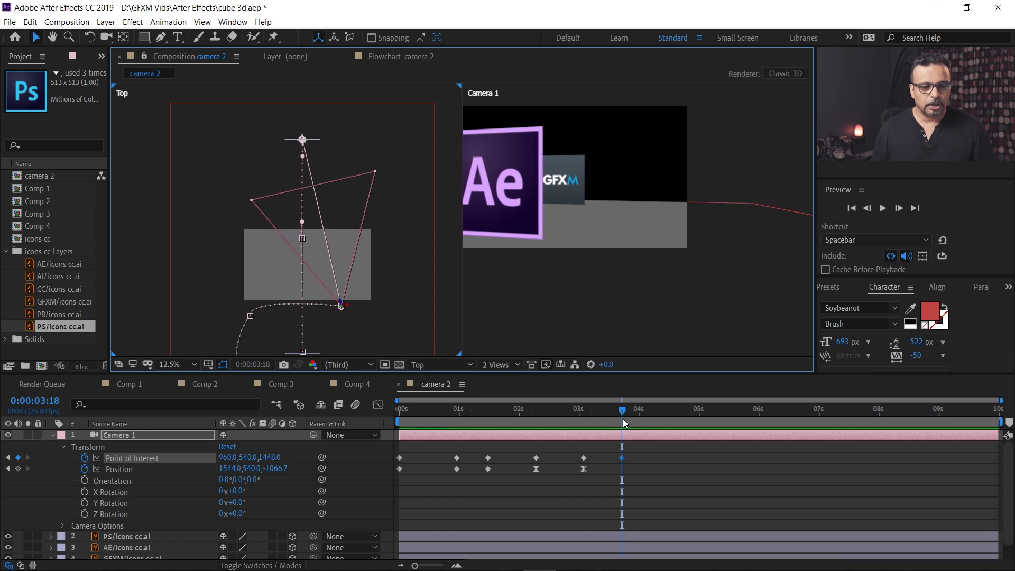
# Add a Position keyframe at 0:00:03:18, and move the camera forward to about 1528, 540, 613.3 at 0:00:04:16
pyautogui.moveTo(612, 410)
pyautogui.mouseDown()
pyautogui.moveTo(579, 408)
pyautogui.moveTo(625, 415)
pyautogui.mouseUp()
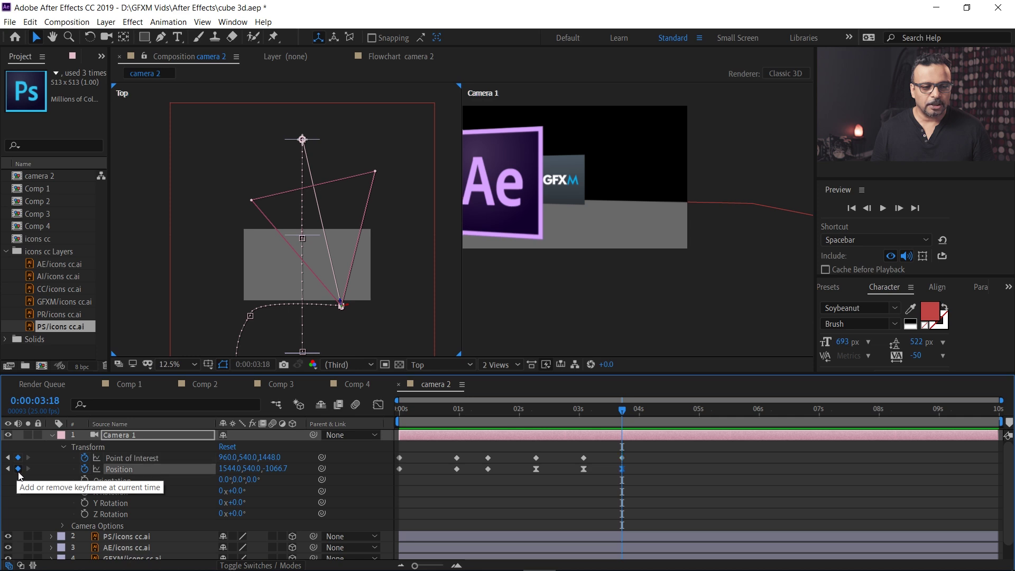
pyautogui.moveTo(633, 409); pyautogui.dragTo(678, 409)
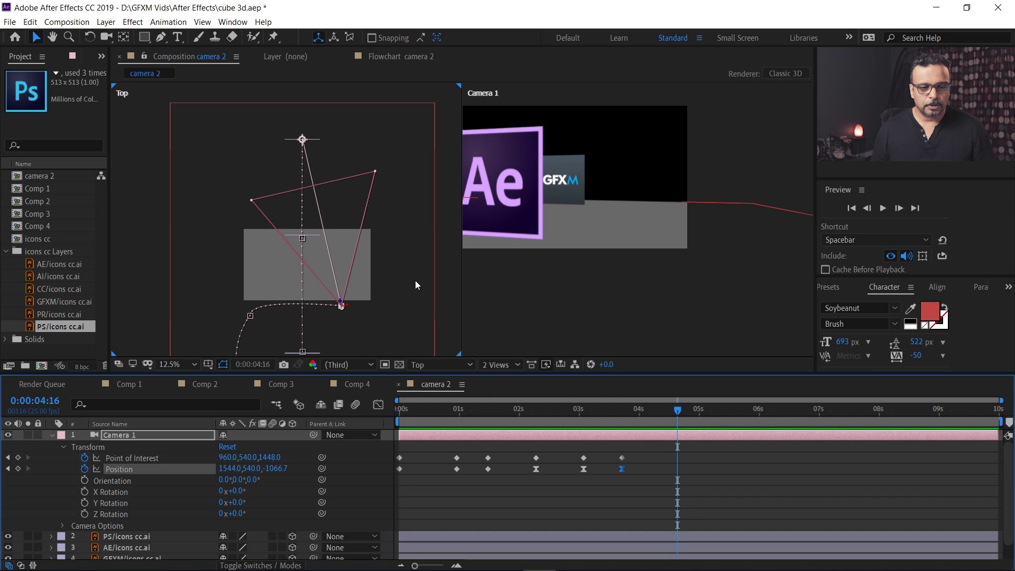
pyautogui.click(359, 309)
pyautogui.moveTo(341, 309); pyautogui.dragTo(341, 194)
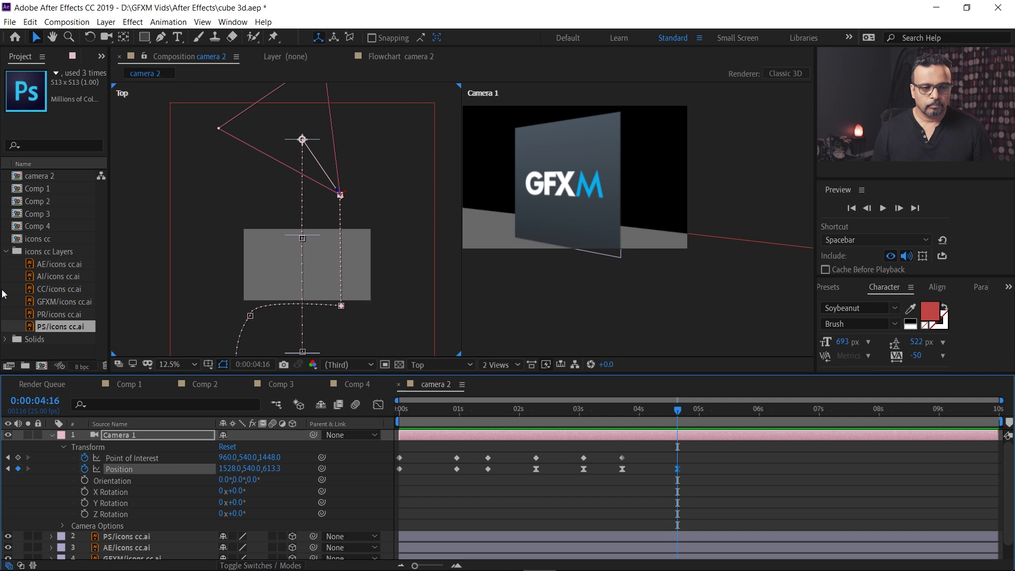
# Add a Point of Interest keyframe at 0:00:04:16, and move the camera across to about -144, 540, 717.3 at 0:00:05:07
pyautogui.click(19, 458)
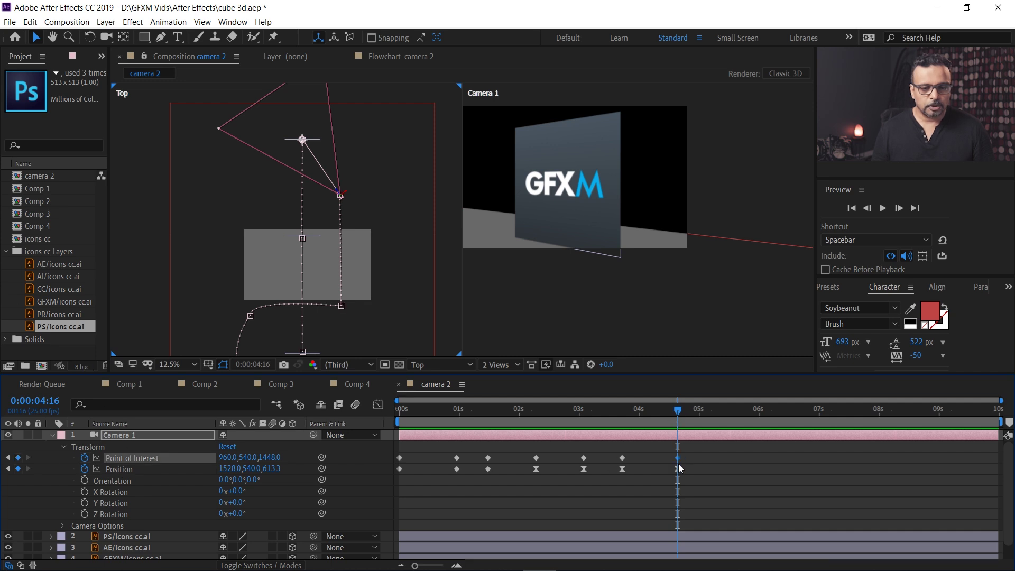
pyautogui.moveTo(678, 412); pyautogui.dragTo(716, 411)
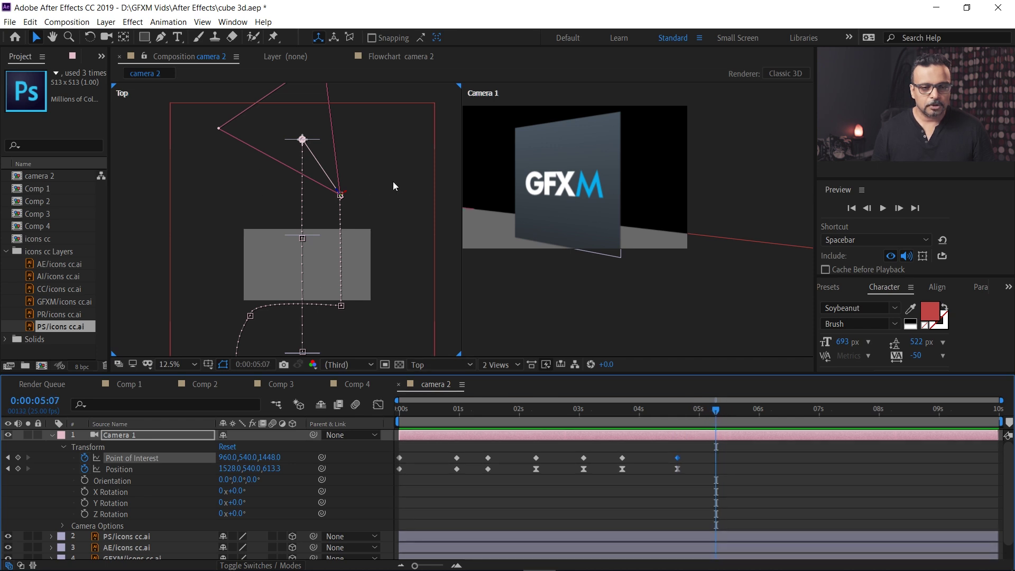
pyautogui.moveTo(340, 195); pyautogui.dragTo(229, 188)
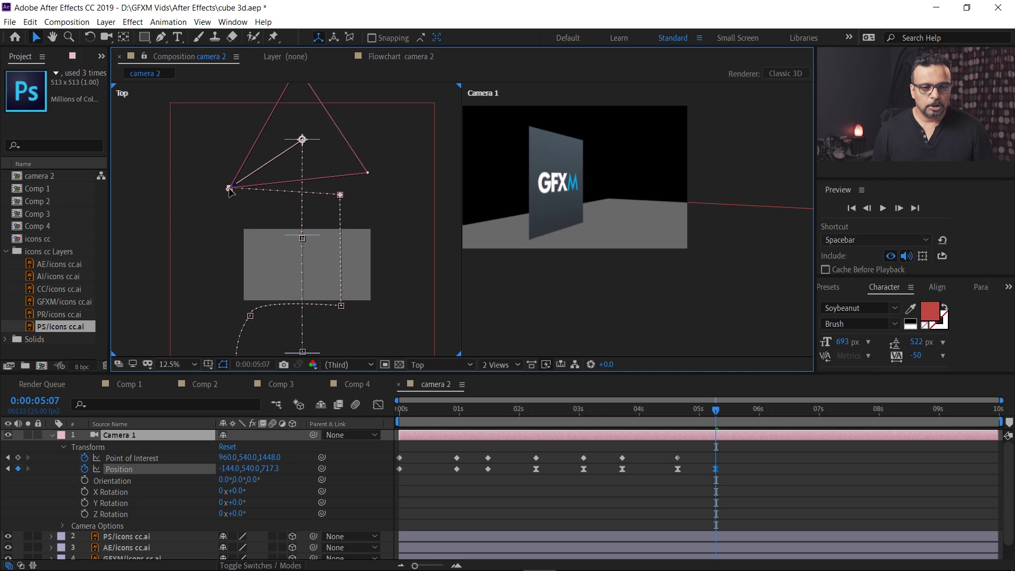
# Set the Position keyframe at 0:00:04:16 to Bezier spatial interpolation and stretch its handle to bend the motion path outward
pyautogui.click(347, 204)
pyautogui.click(229, 189)
pyautogui.click(340, 195)
pyautogui.rightClick(341, 195)
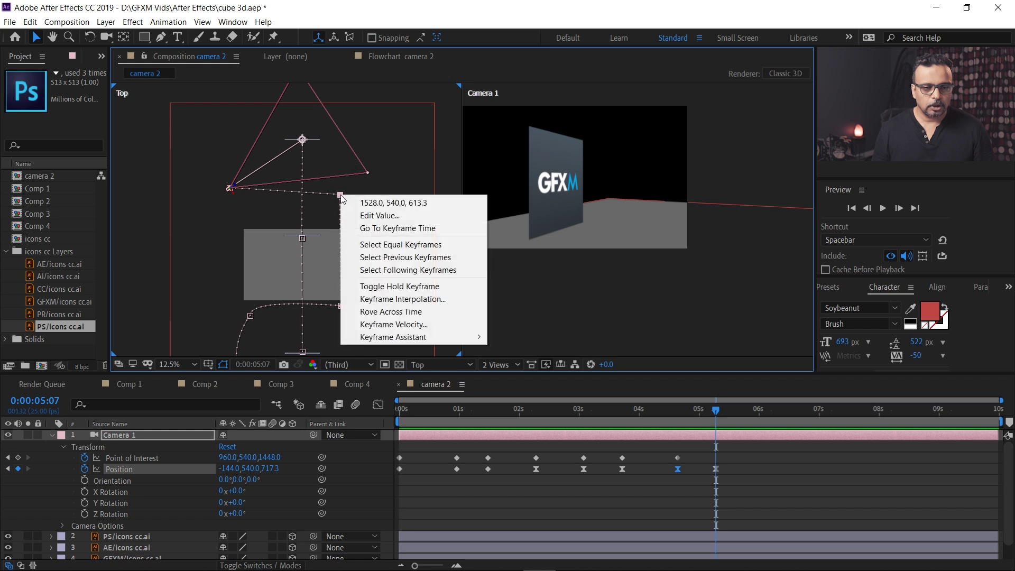
pyautogui.click(409, 299)
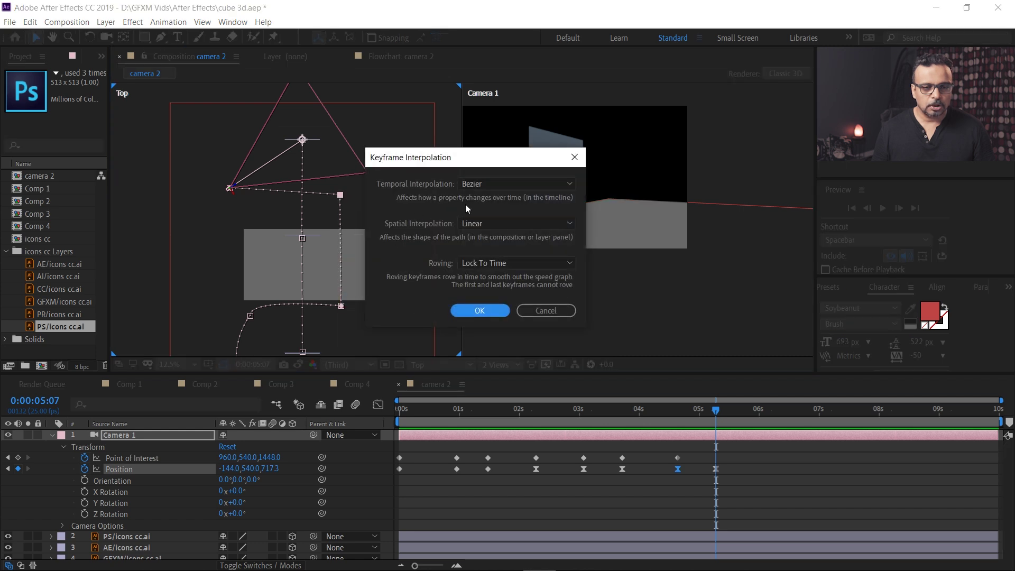
pyautogui.click(483, 224)
pyautogui.click(490, 270)
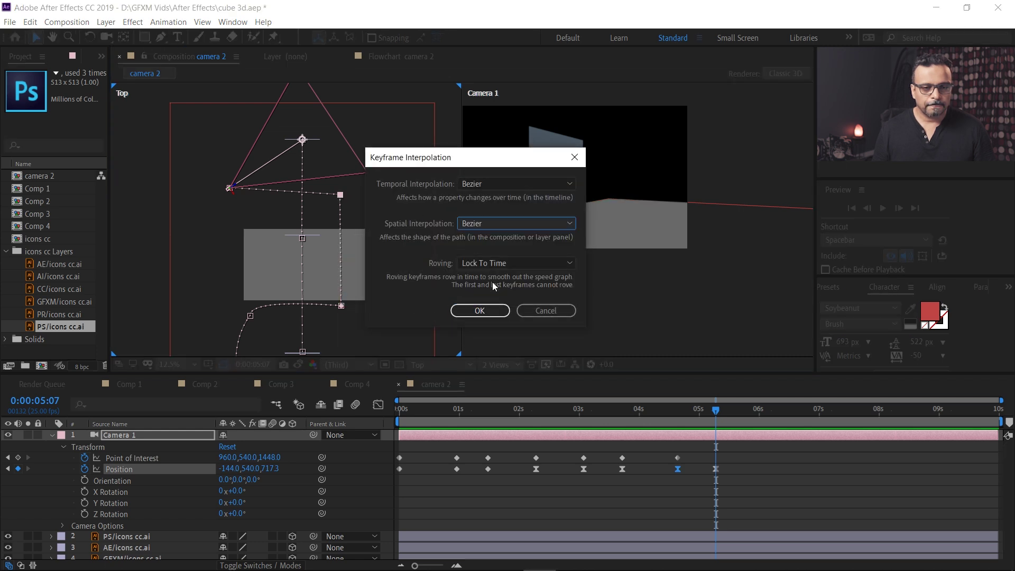
pyautogui.click(479, 311)
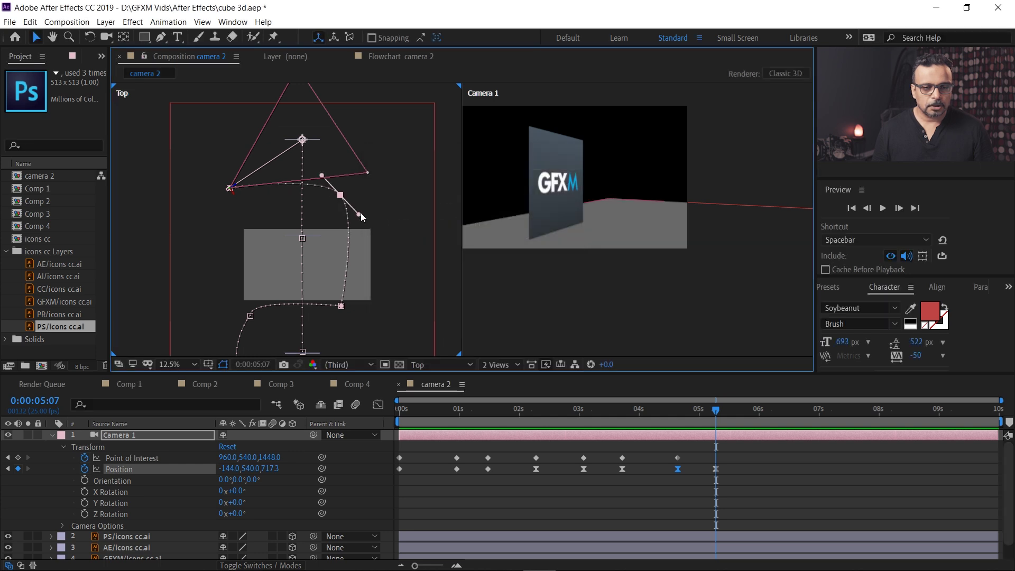
pyautogui.moveTo(358, 218); pyautogui.dragTo(371, 227)
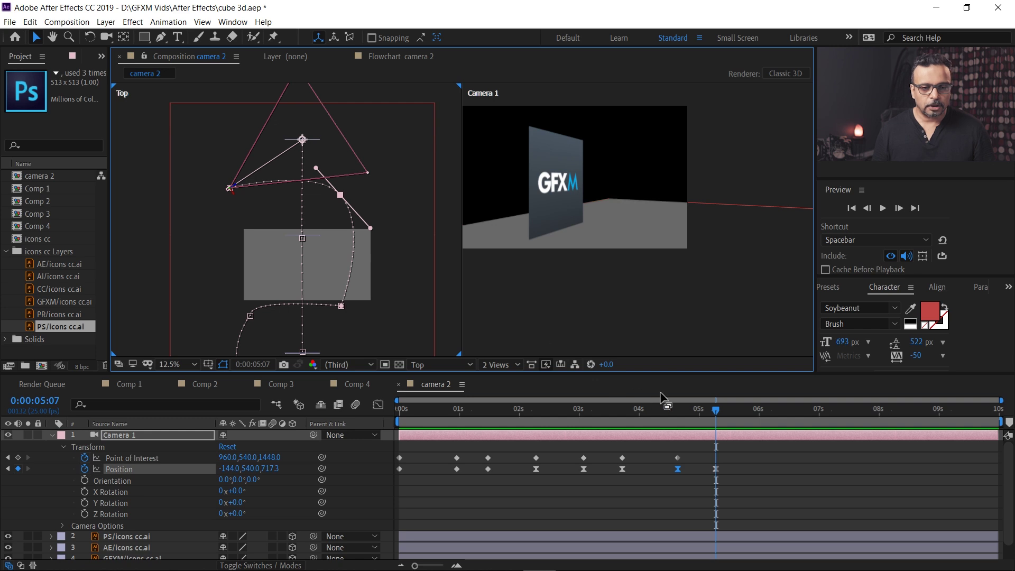
# Play the extended camera animation from the start to review the move from PS past AE to GFXM
pyautogui.moveTo(721, 412); pyautogui.dragTo(629, 412)
pyautogui.press('Home')
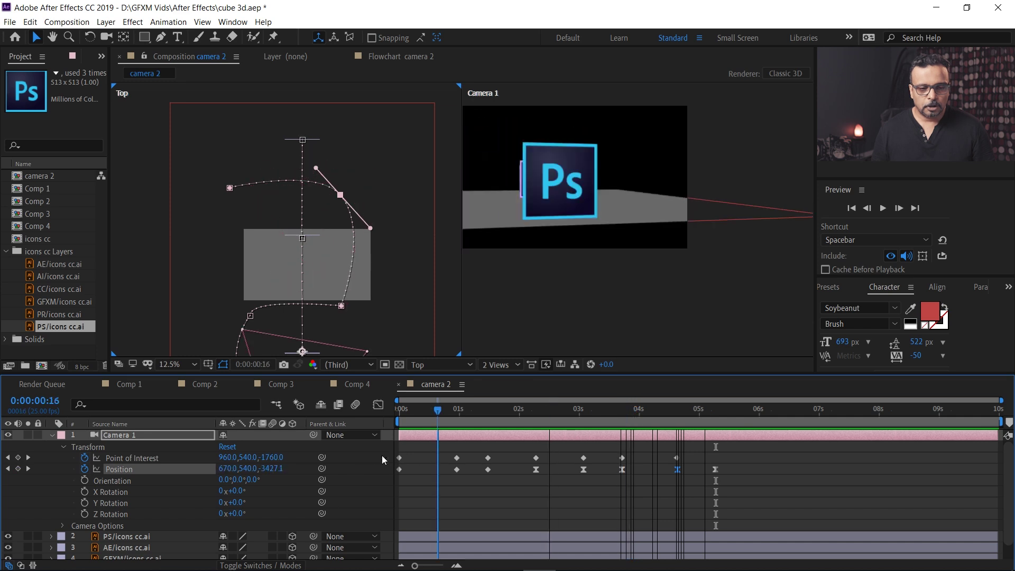
pyautogui.click(744, 220)
pyautogui.press('space')
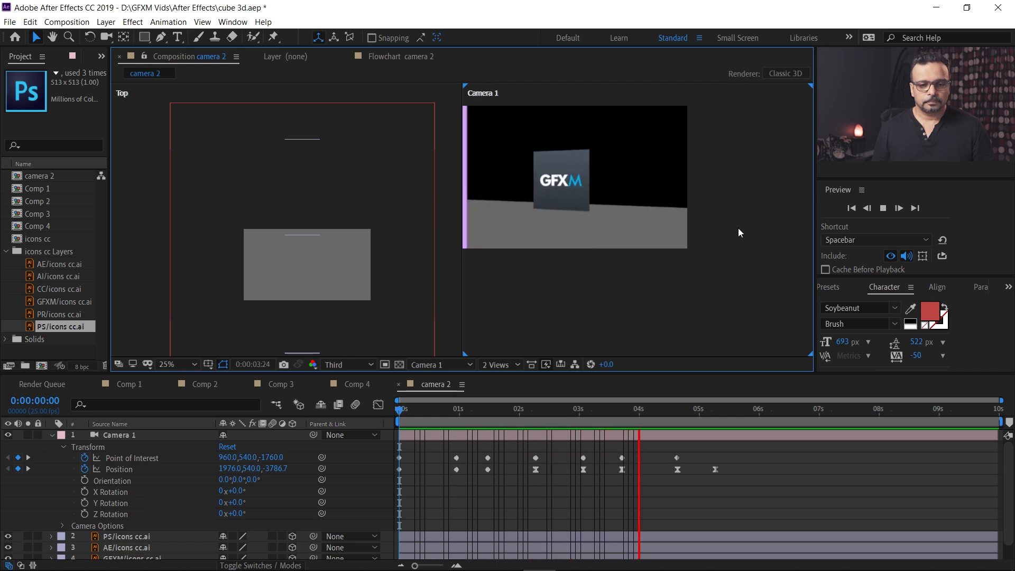
pyautogui.press('space')
# At 0:00:05:23, move the camera behind the GFXM icon to about 680, 540, 2357.3
pyautogui.moveTo(707, 414); pyautogui.dragTo(754, 421)
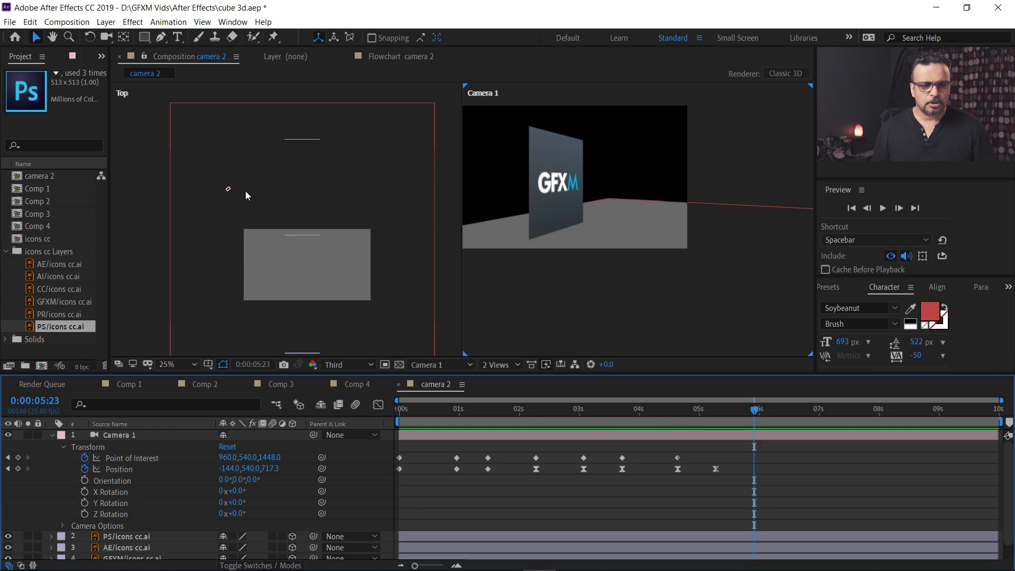
pyautogui.click(228, 188)
pyautogui.moveTo(228, 189); pyautogui.dragTo(286, 84)
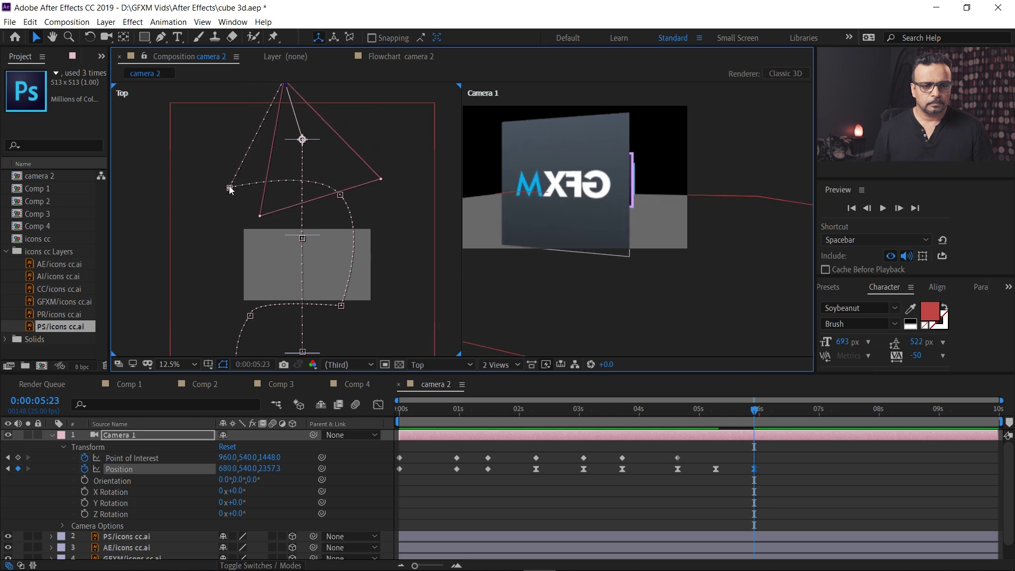
# Change the Position keyframe at 0:00:05:07 to Bezier-type spatial interpolation so the motion path curves through it
pyautogui.rightClick(229, 188)
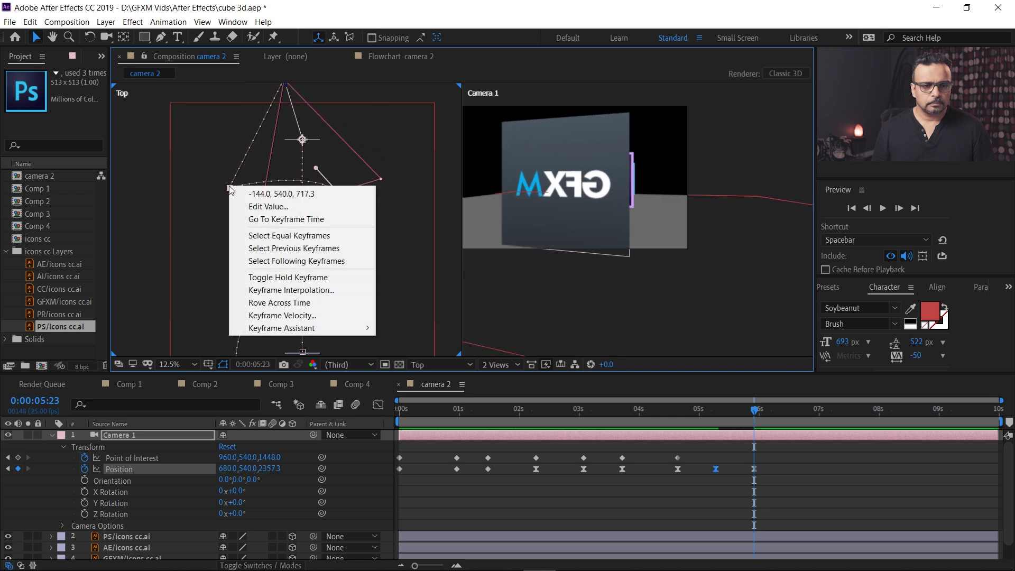
pyautogui.click(318, 290)
pyautogui.click(494, 186)
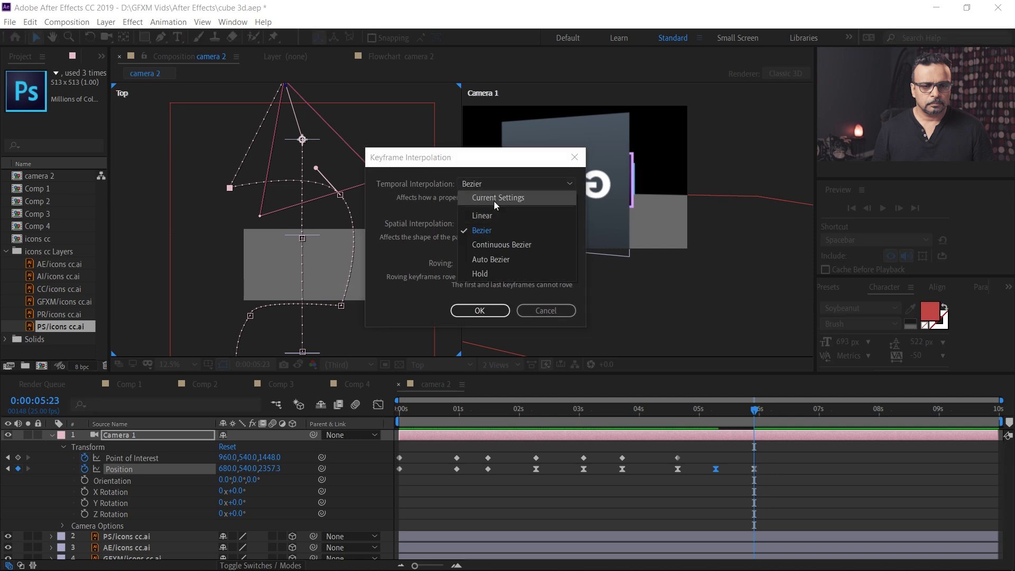
pyautogui.click(493, 243)
pyautogui.click(491, 222)
pyautogui.click(493, 280)
pyautogui.click(481, 310)
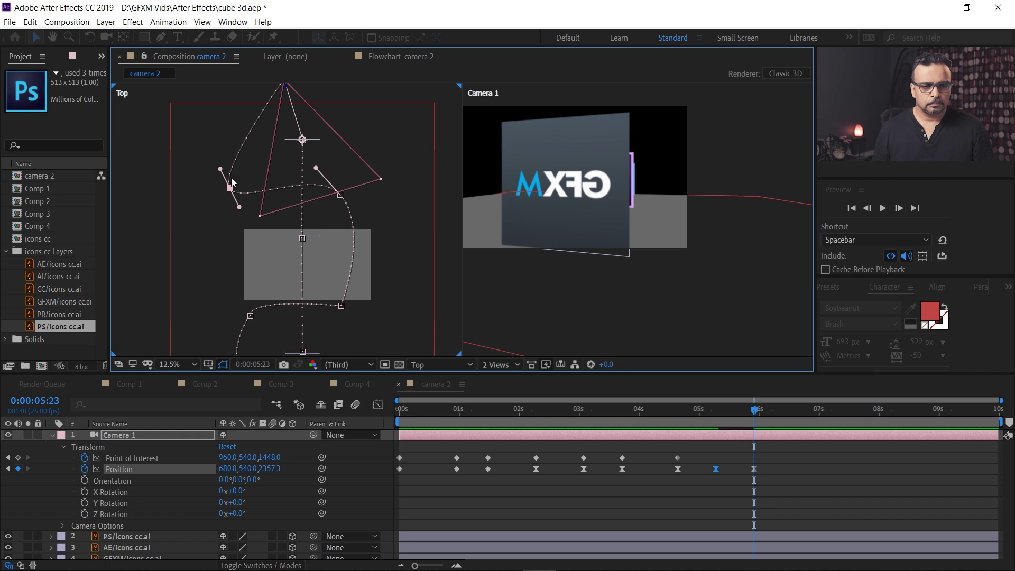
# At 0:00:06:16, move the camera farther behind the icons to about 2472, 540, 3005.3 and add a Point of Interest keyframe
pyautogui.press('h')
pyautogui.moveTo(396, 147); pyautogui.dragTo(390, 207)
pyautogui.press('v')
pyautogui.moveTo(757, 415); pyautogui.dragTo(797, 408)
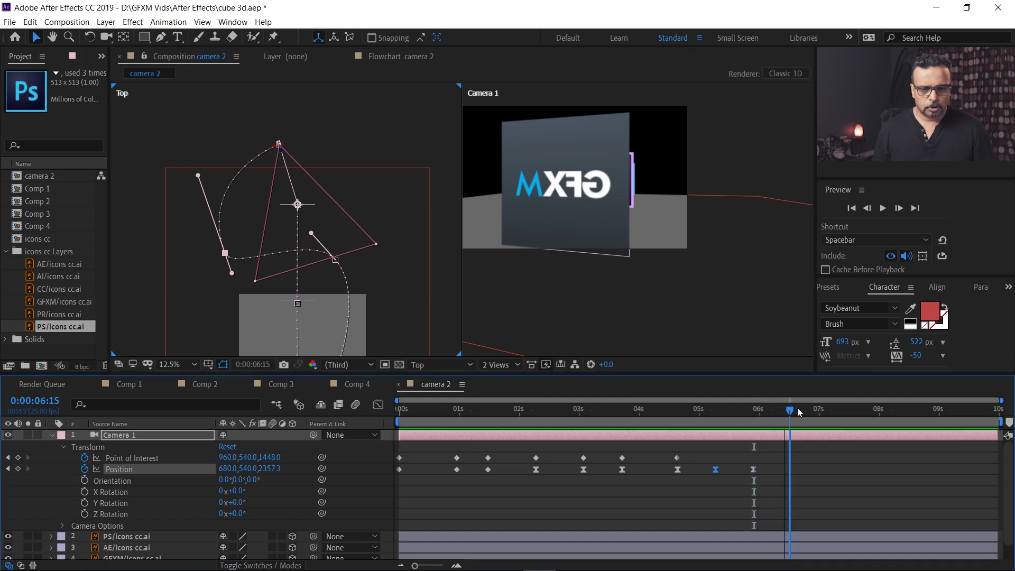
pyautogui.click(305, 133)
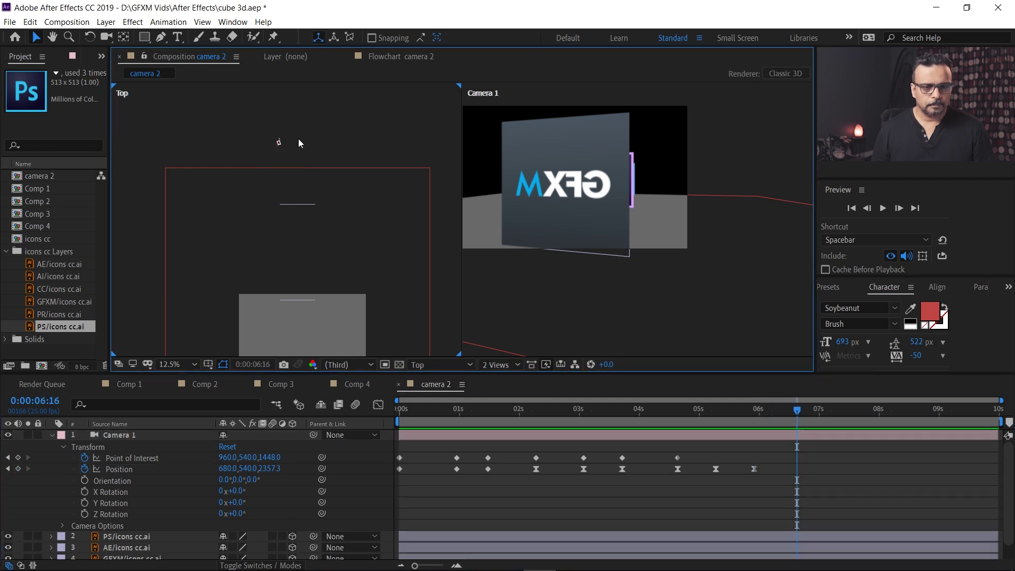
pyautogui.moveTo(277, 147); pyautogui.dragTo(397, 104)
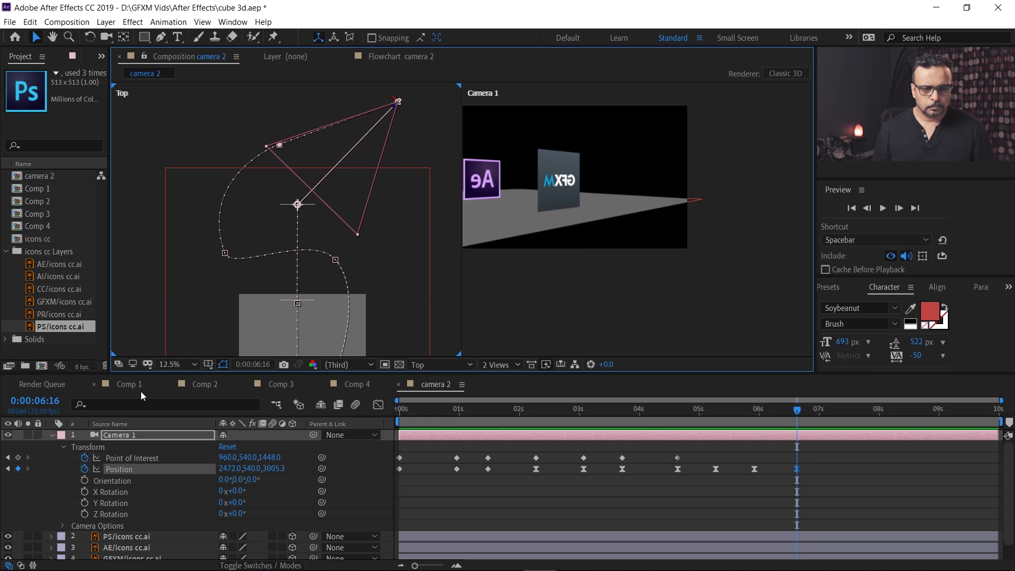
pyautogui.click(18, 458)
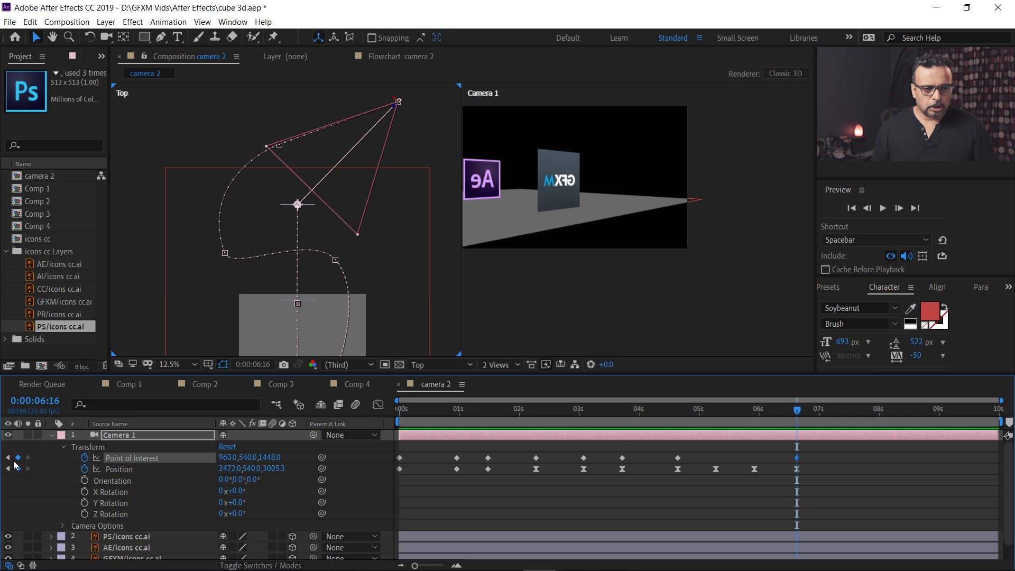
# At 0:00:07:05, move the point of interest to the PS icon at about 952, 540, -1784 and add a Position keyframe
pyautogui.moveTo(802, 411); pyautogui.dragTo(832, 412)
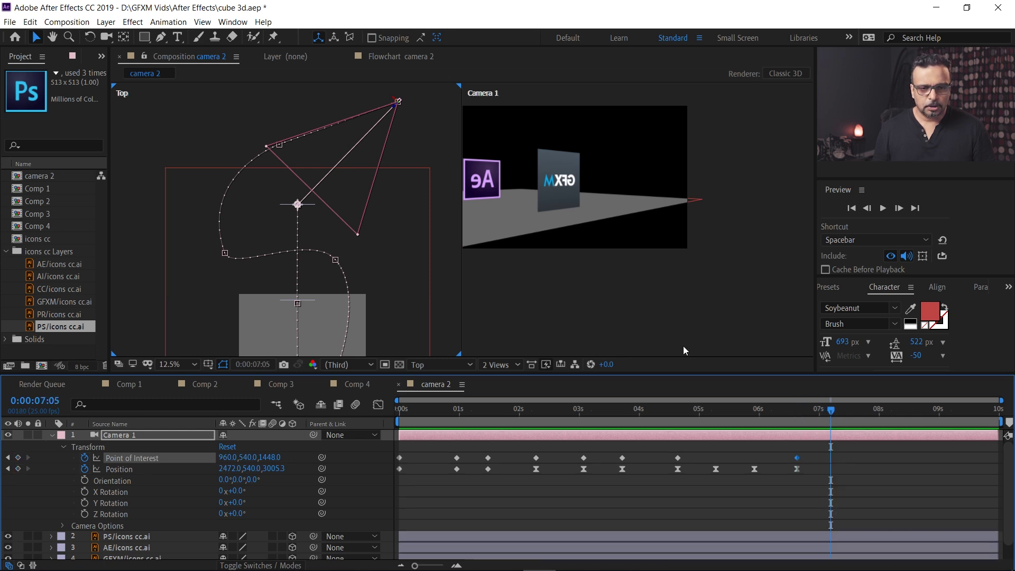
pyautogui.moveTo(300, 209); pyautogui.dragTo(325, 273)
pyautogui.press('v')
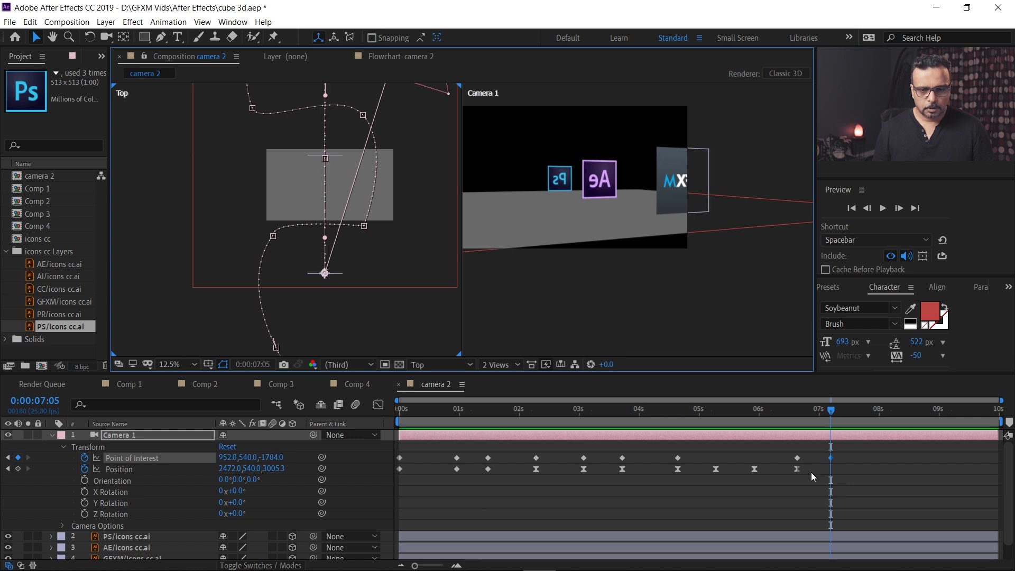
pyautogui.click(18, 469)
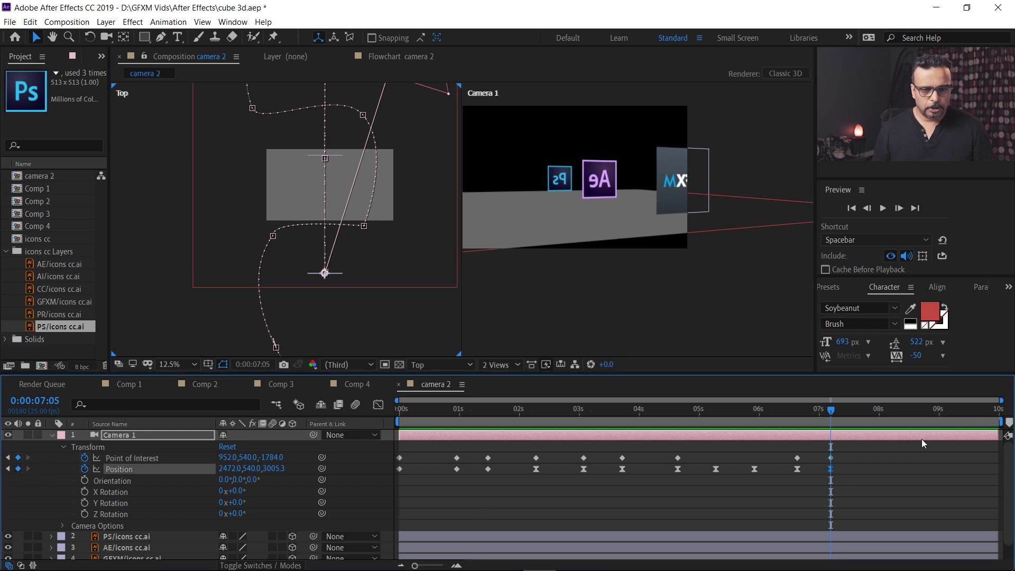
# At 0:00:08:00, bring the camera back in front of the PS icon to about 1768, 540, -3298.7
pyautogui.moveTo(860, 410); pyautogui.dragTo(878, 410)
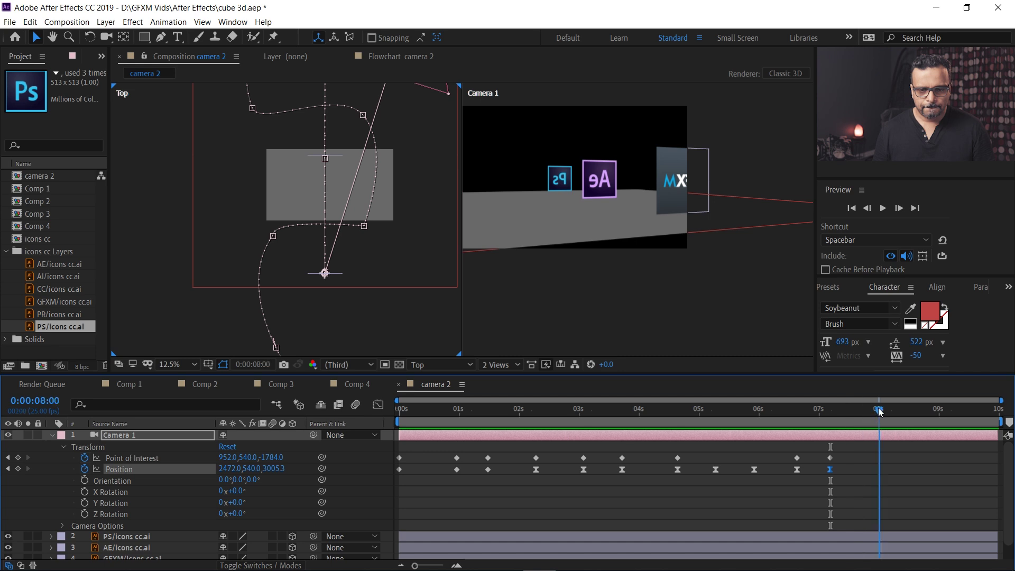
pyautogui.moveTo(424, 127); pyautogui.dragTo(397, 186)
pyautogui.scroll(-1, 359, 191)
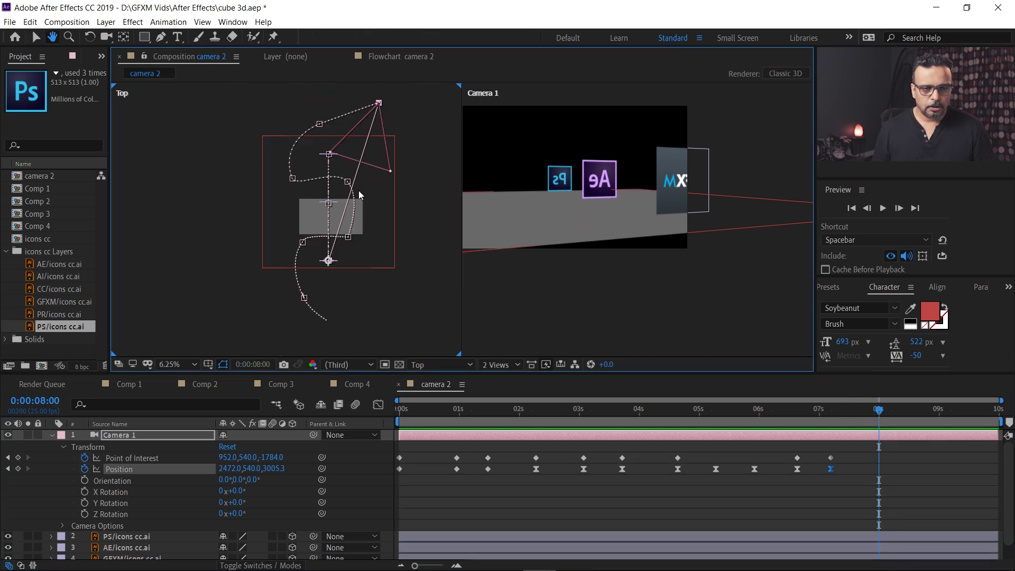
pyautogui.scroll(-1, 359, 190)
pyautogui.click(387, 152)
pyautogui.click(368, 146)
pyautogui.moveTo(373, 195); pyautogui.dragTo(357, 254)
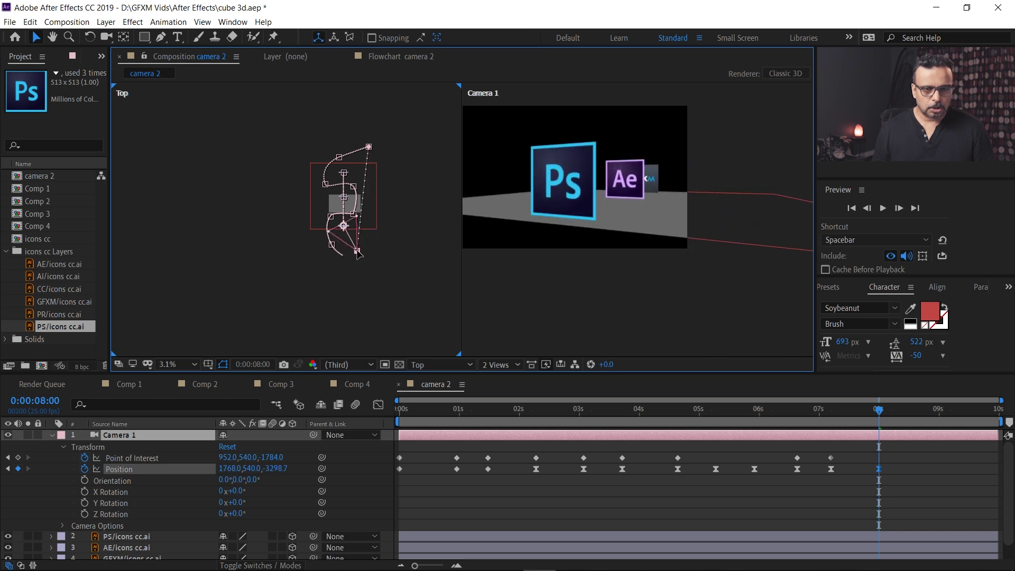
# Return to the first frame and switch the composition to a single Camera 1 view
pyautogui.moveTo(879, 414); pyautogui.dragTo(358, 404)
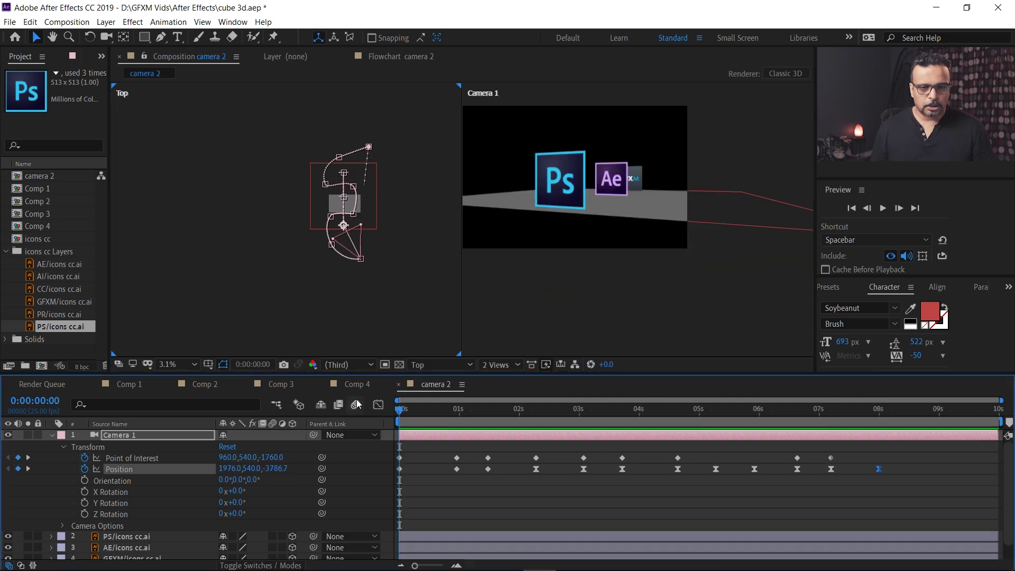
pyautogui.click(598, 303)
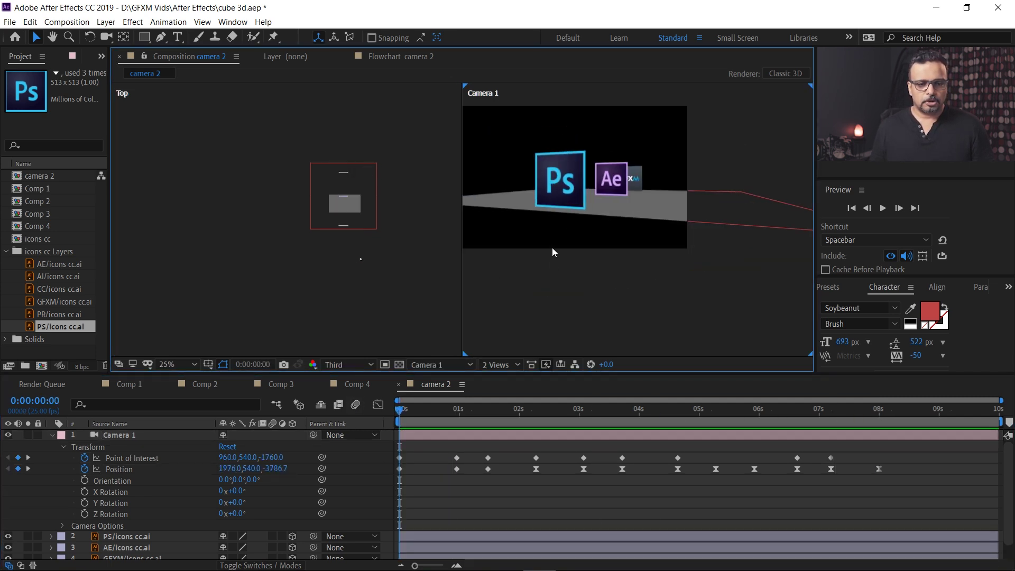
pyautogui.press('`')
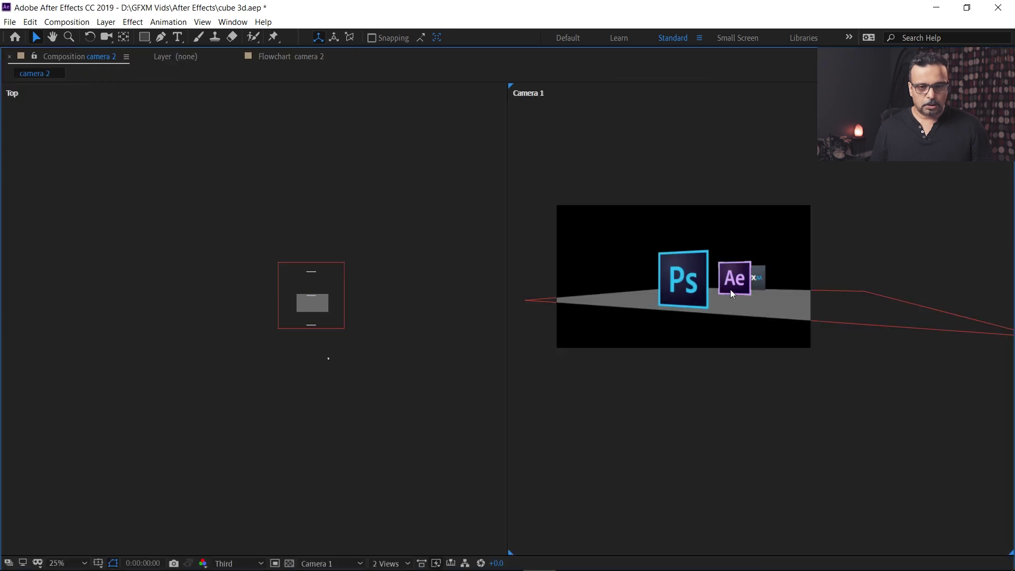
pyautogui.press('`')
pyautogui.click(491, 364)
pyautogui.click(497, 328)
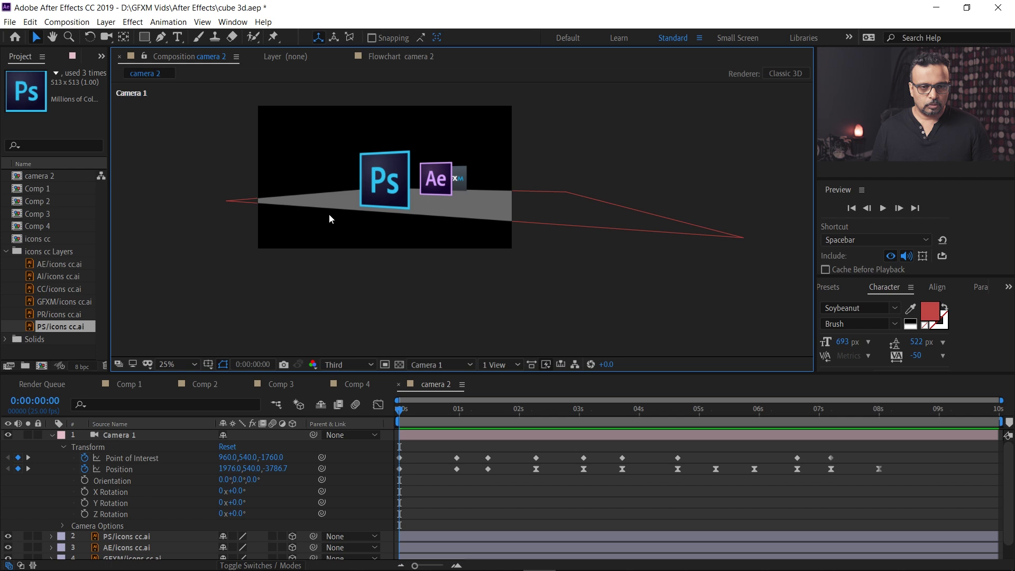
# Enlarge the Camera 1 view to fill the workspace and play the complete camera move from the start
pyautogui.scroll(1, 306, 202)
pyautogui.press('`')
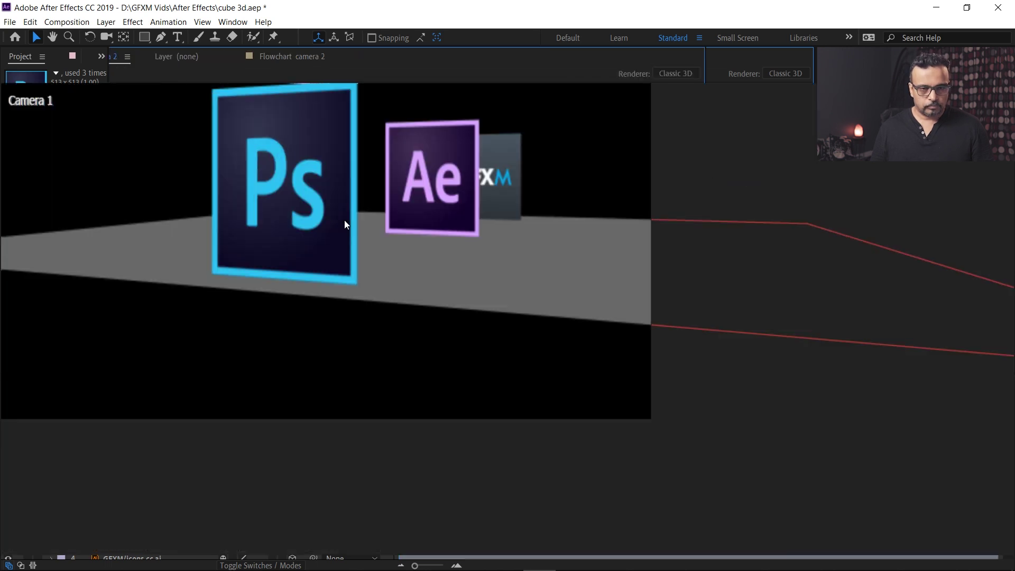
pyautogui.press('h')
pyautogui.moveTo(408, 256); pyautogui.dragTo(518, 347)
pyautogui.press('v')
pyautogui.press('space')
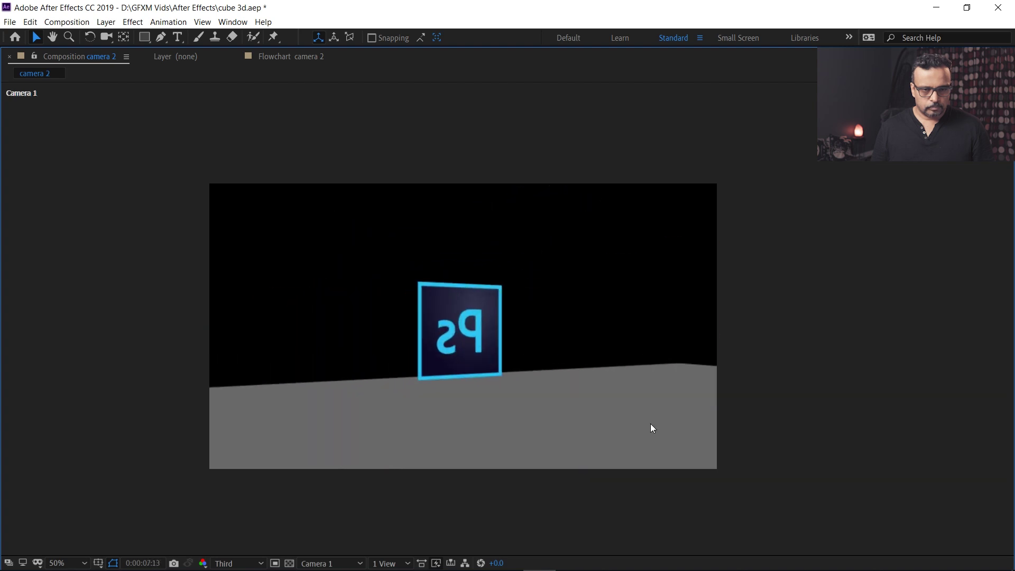
pyautogui.press('space')
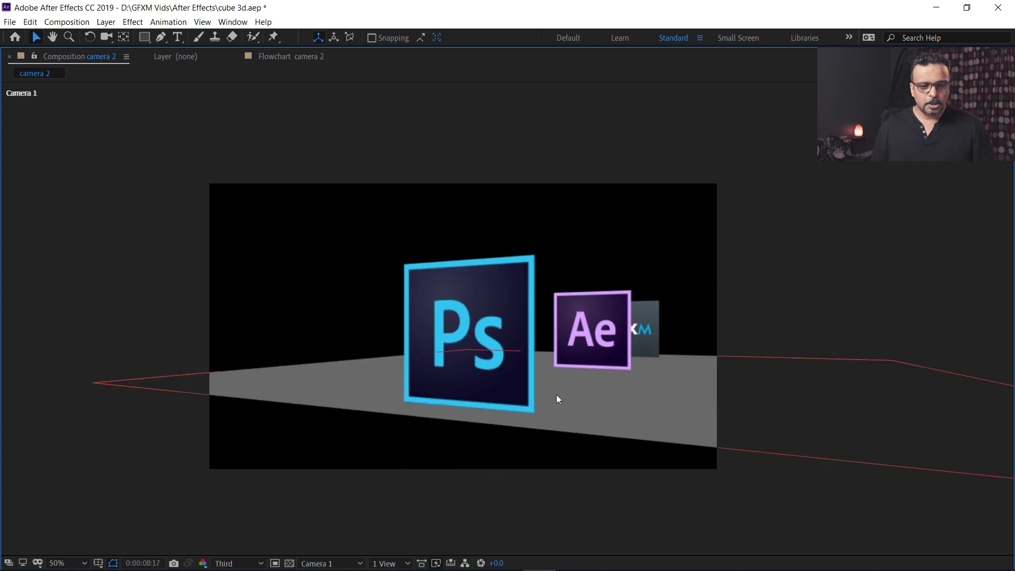
# Restore the normal workspace layout and replay the camera animation from the first frame
pyautogui.press('`')
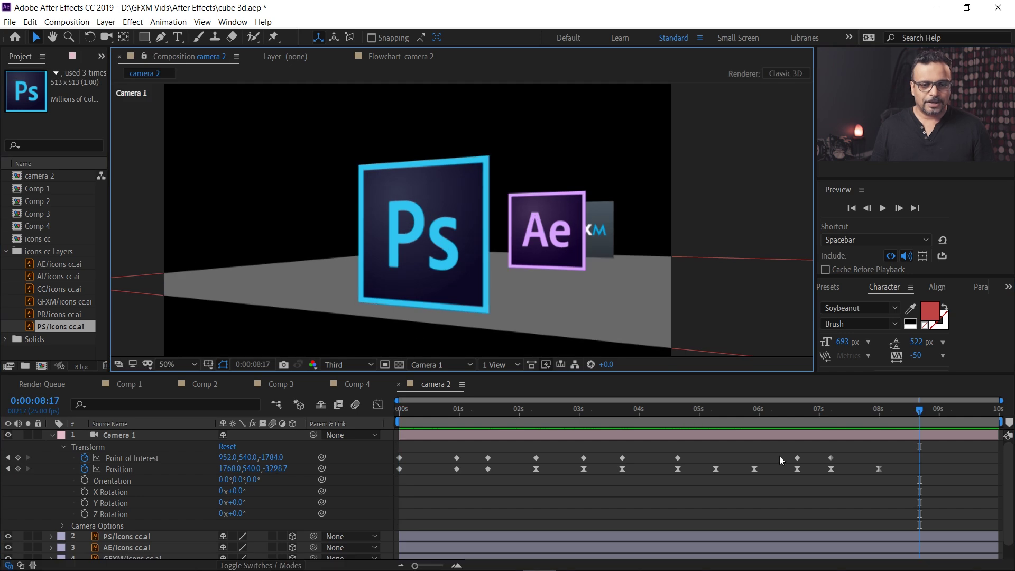
pyautogui.moveTo(918, 410); pyautogui.dragTo(369, 405)
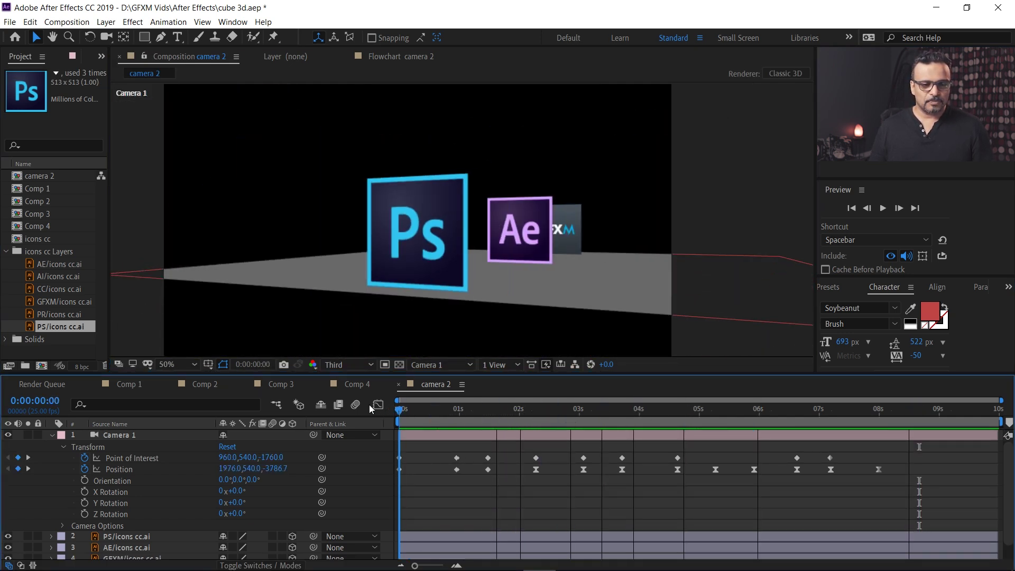
pyautogui.press('space')
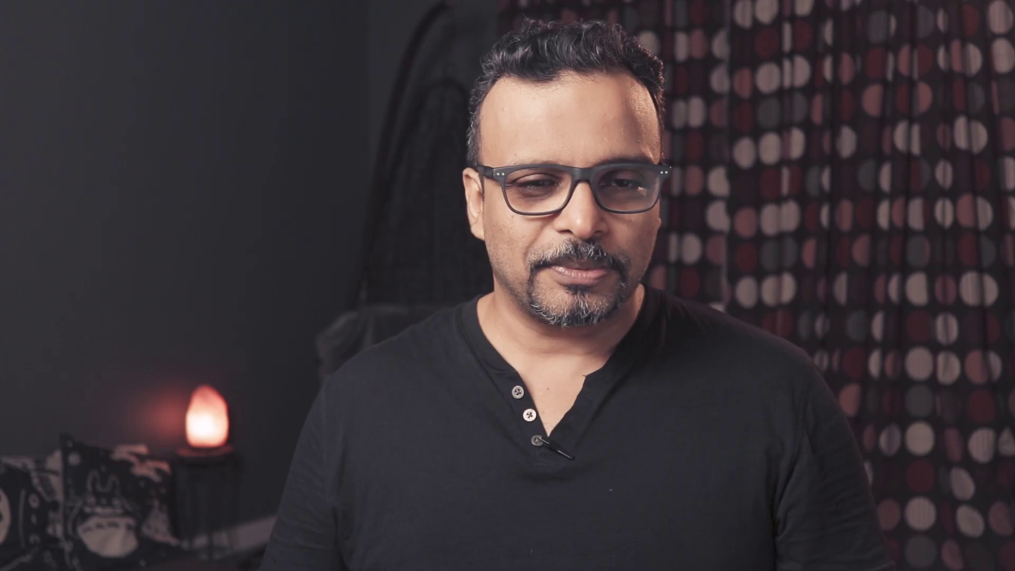